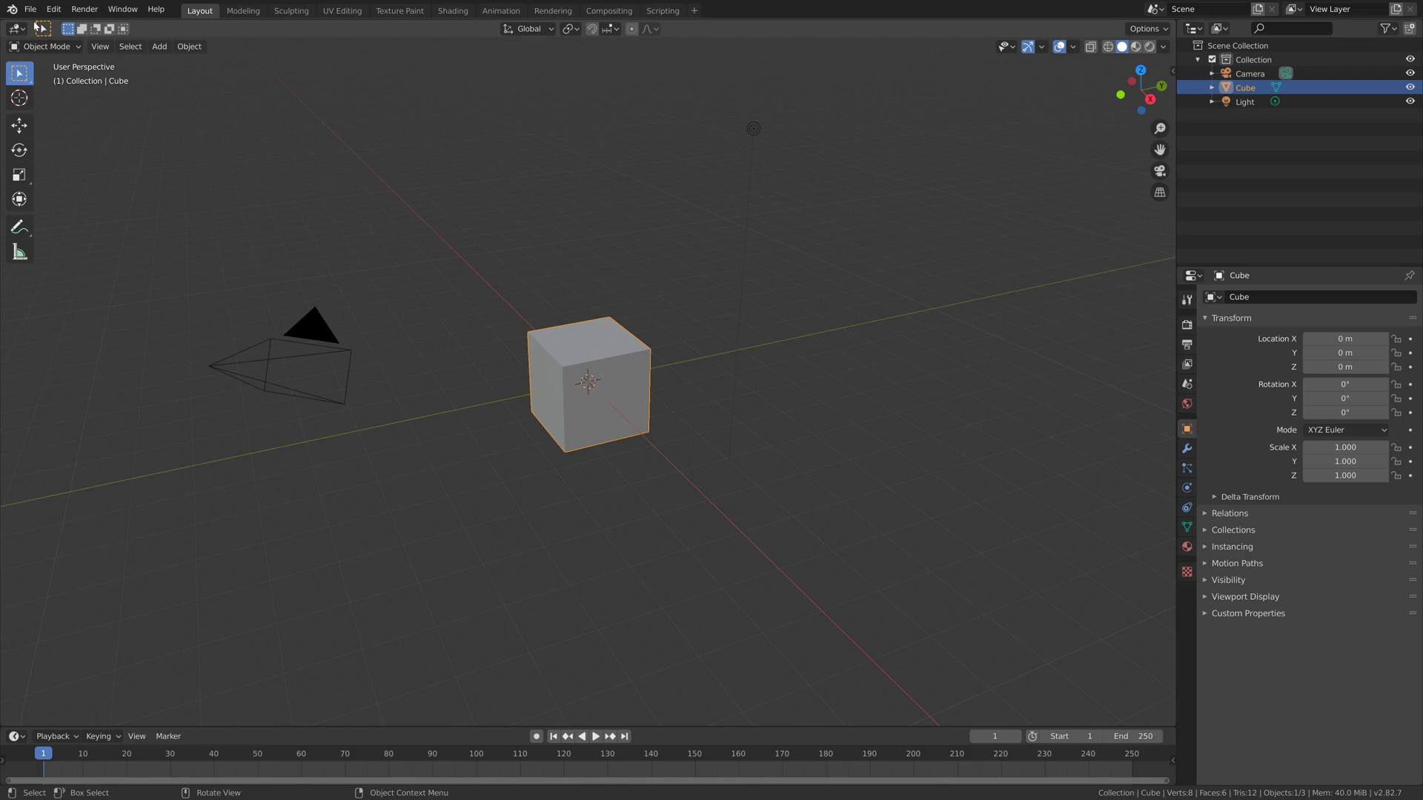
Step: Start a new 2D Animation file and set pencil strength to 1.000 with pressure off
mouse_move(37, 26)
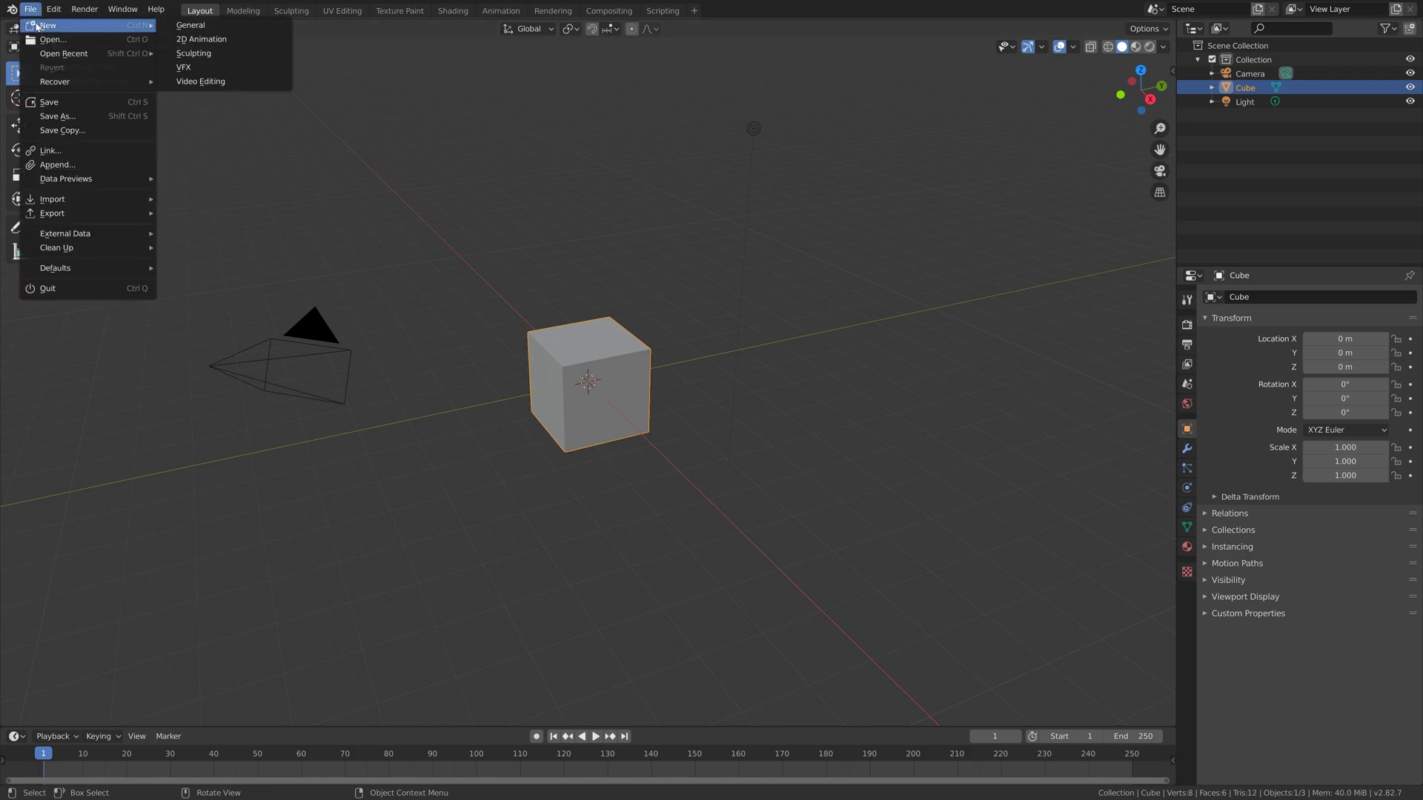
click(205, 40)
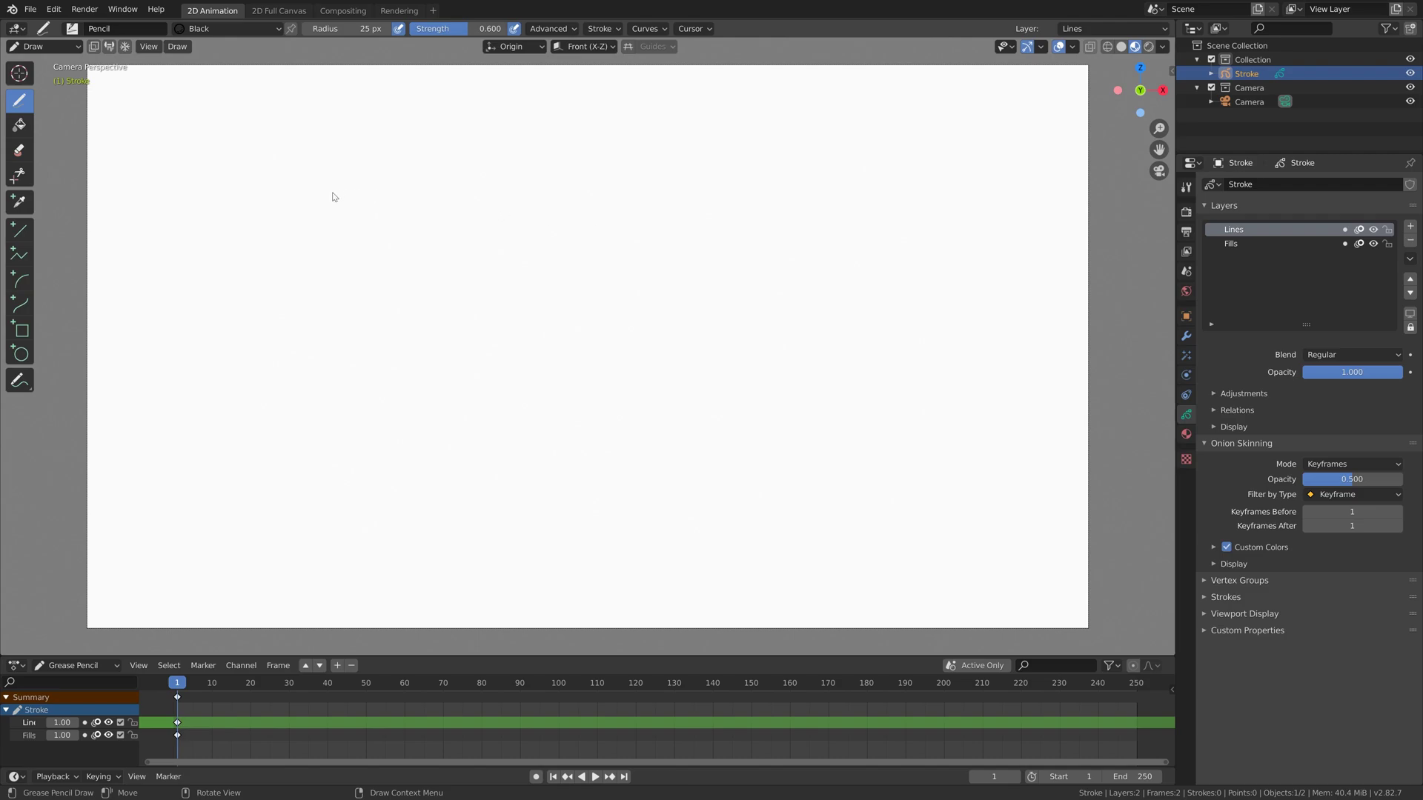
click(515, 28)
click(482, 28)
text(1)
key(Return)
Step: Turn off radius pressure and set the pencil radius to 12 px
click(399, 29)
click(357, 29)
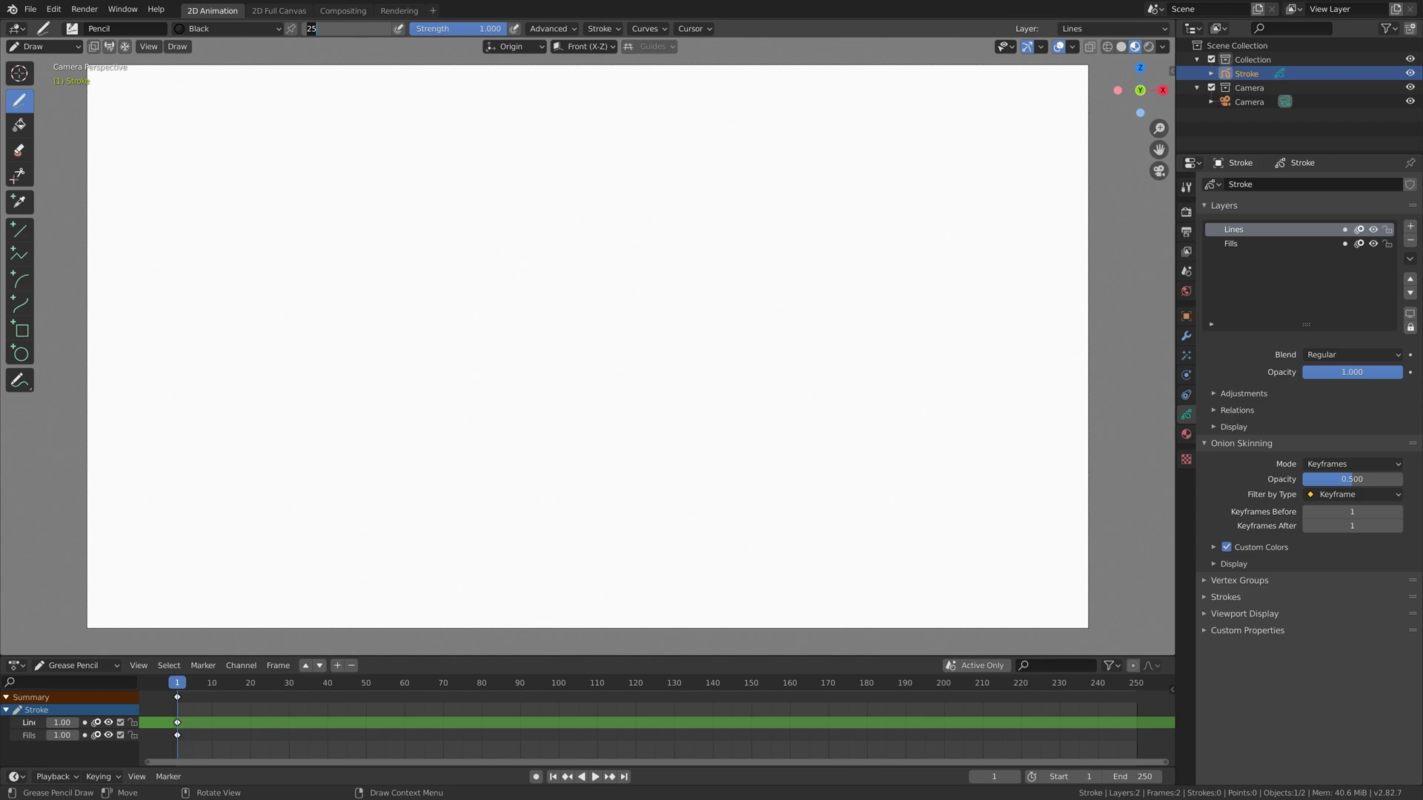
text(12)
key(Return)
Step: Select the Line tool and keep the F Pencil brush preset
click(20, 230)
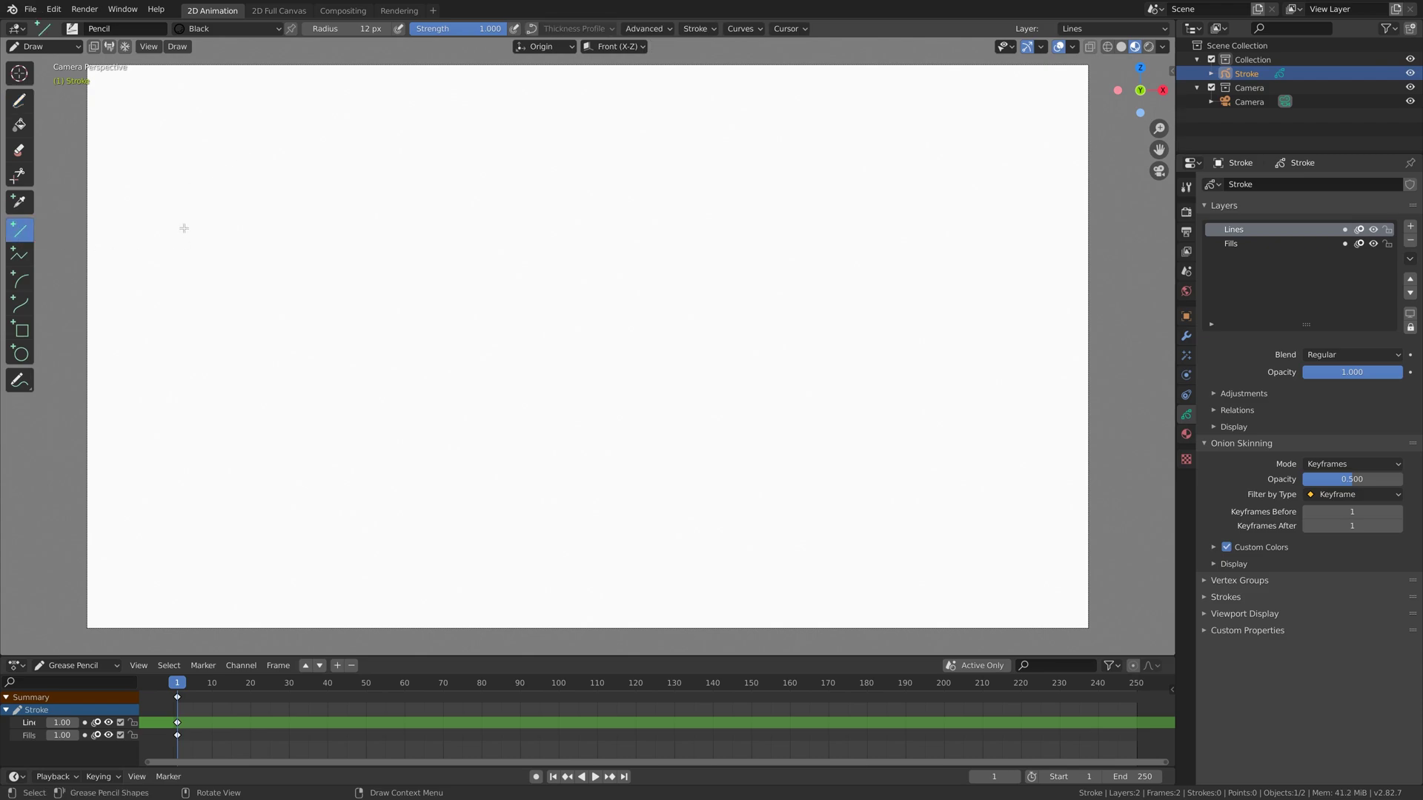
scroll(190, 211, down, 1)
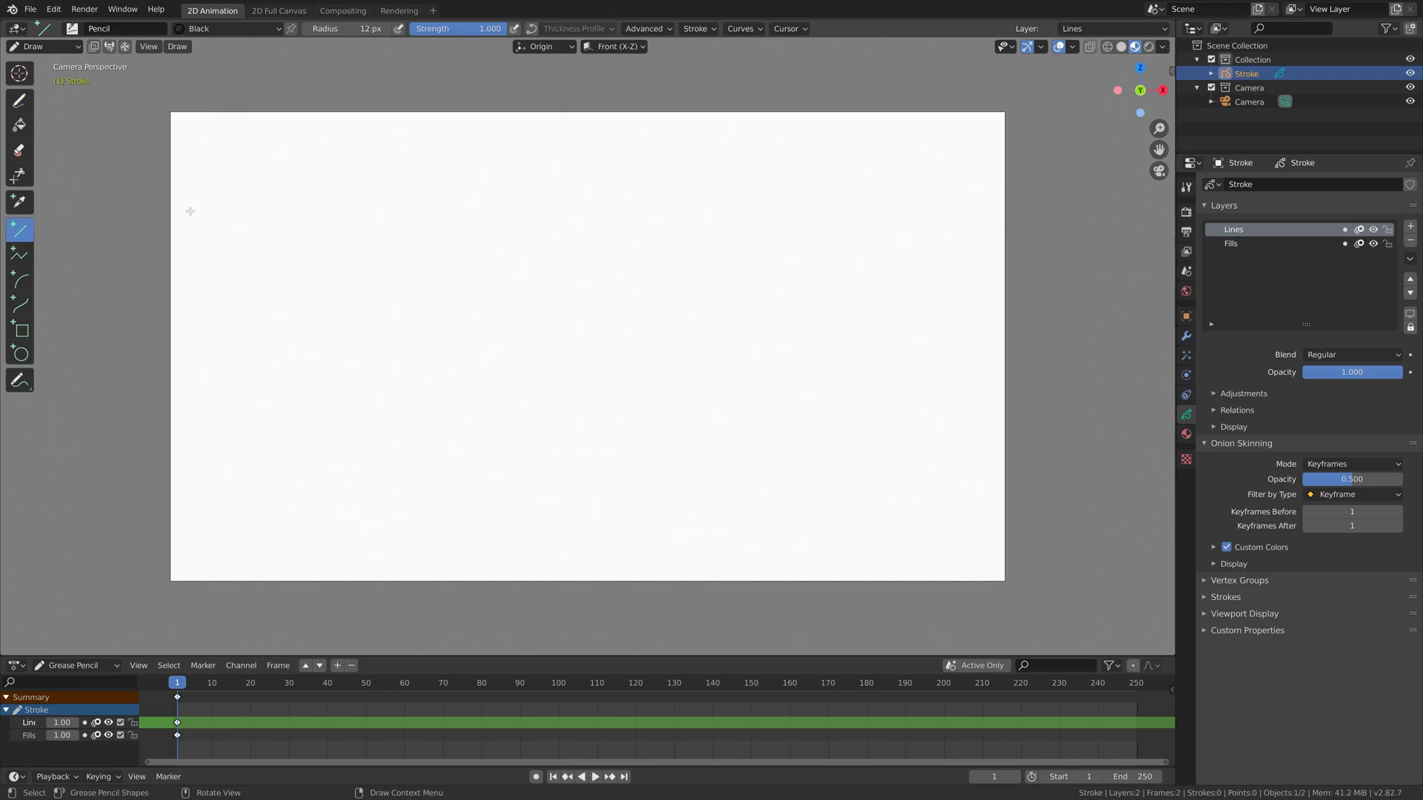
click(71, 29)
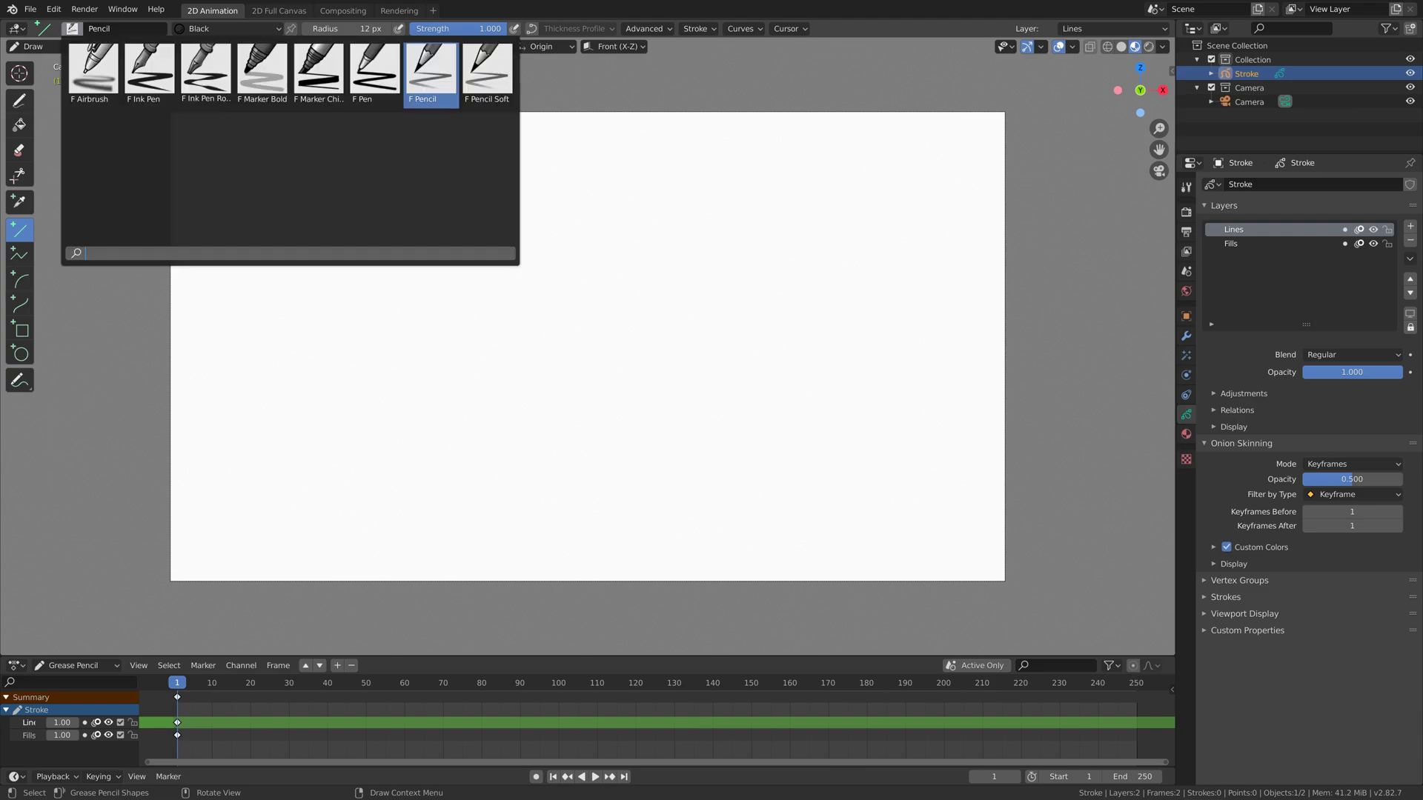
click(430, 71)
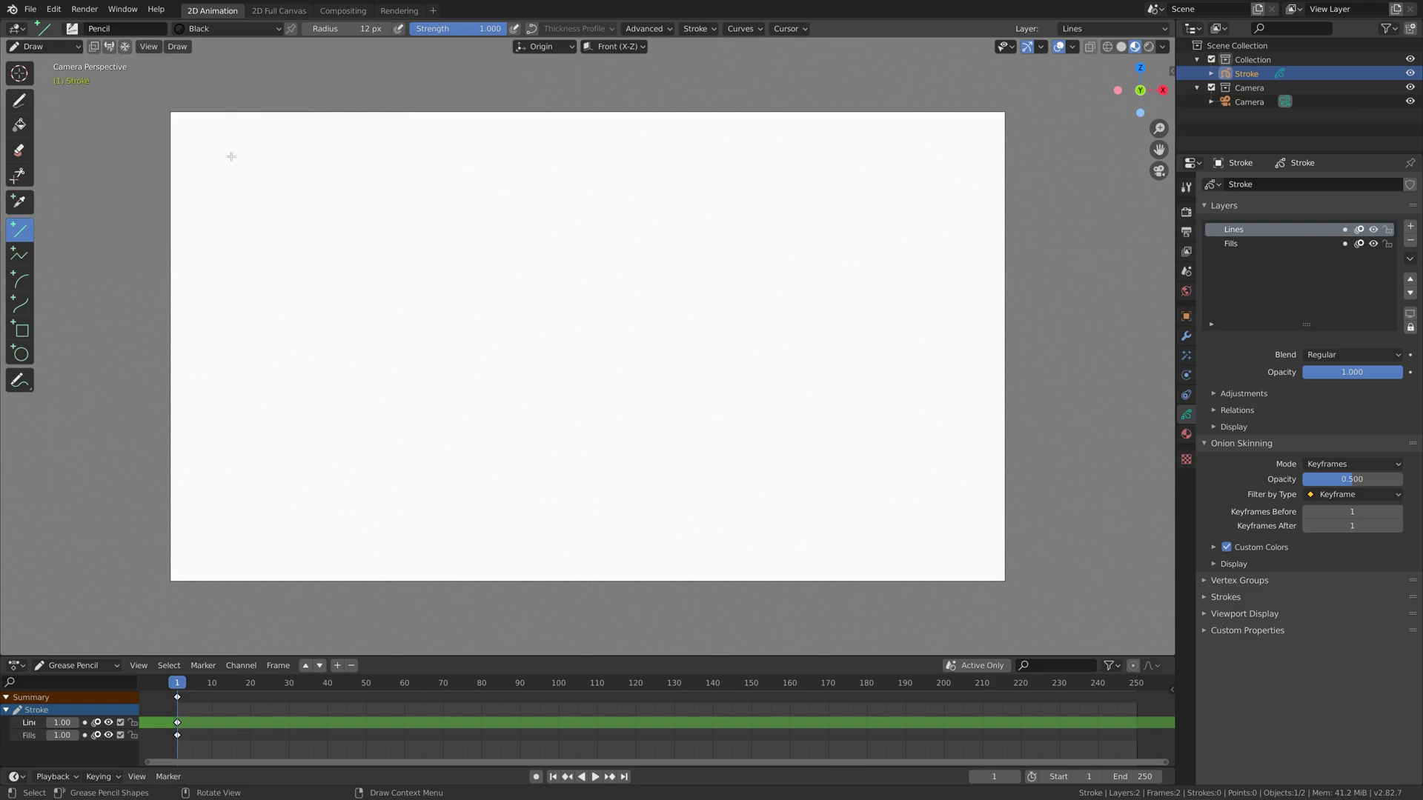
Step: Draw the vertical axis on the left and the horizontal axis from its bottom
shift+drag(261, 142, 344, 517)
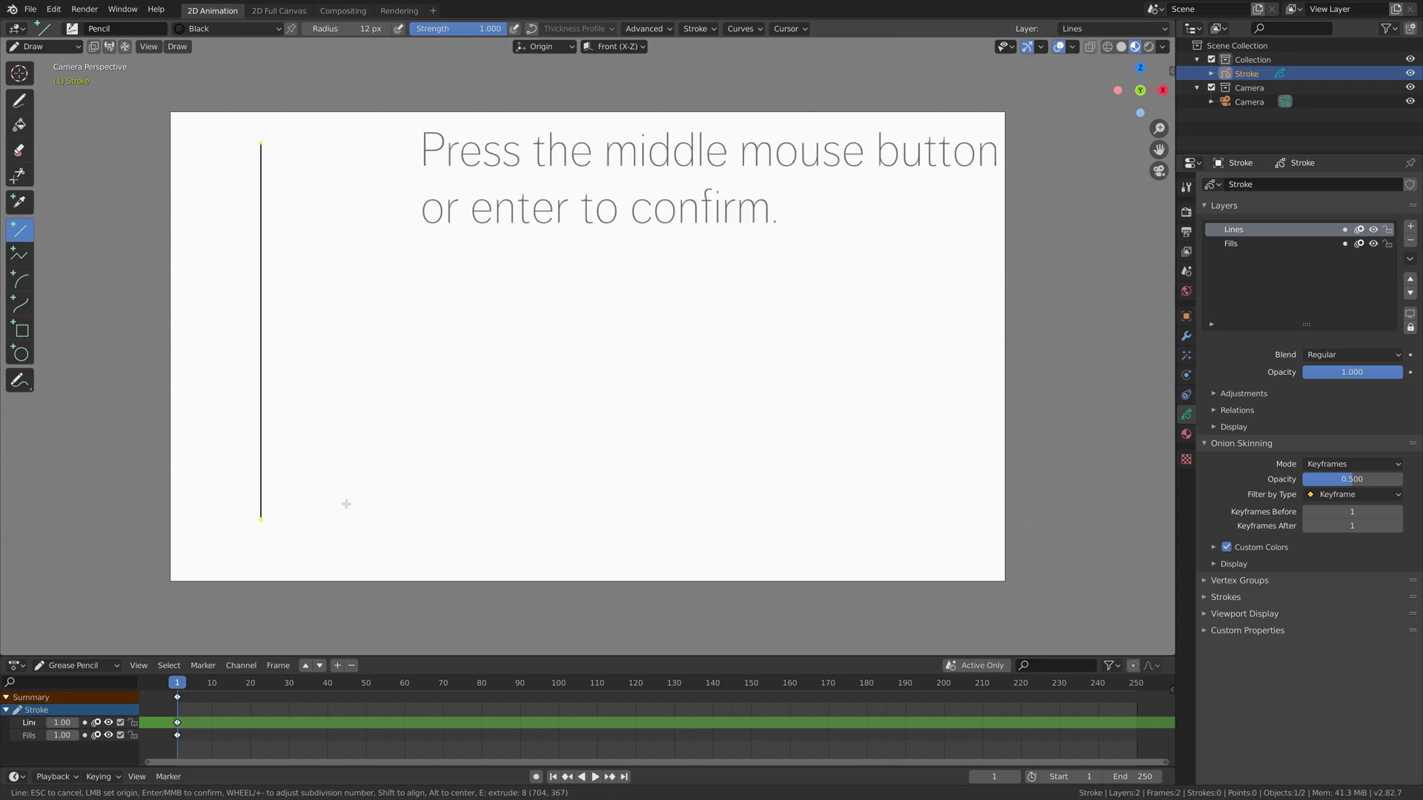
middle_click(346, 504)
shift+drag(254, 515, 712, 505)
middle_click(711, 505)
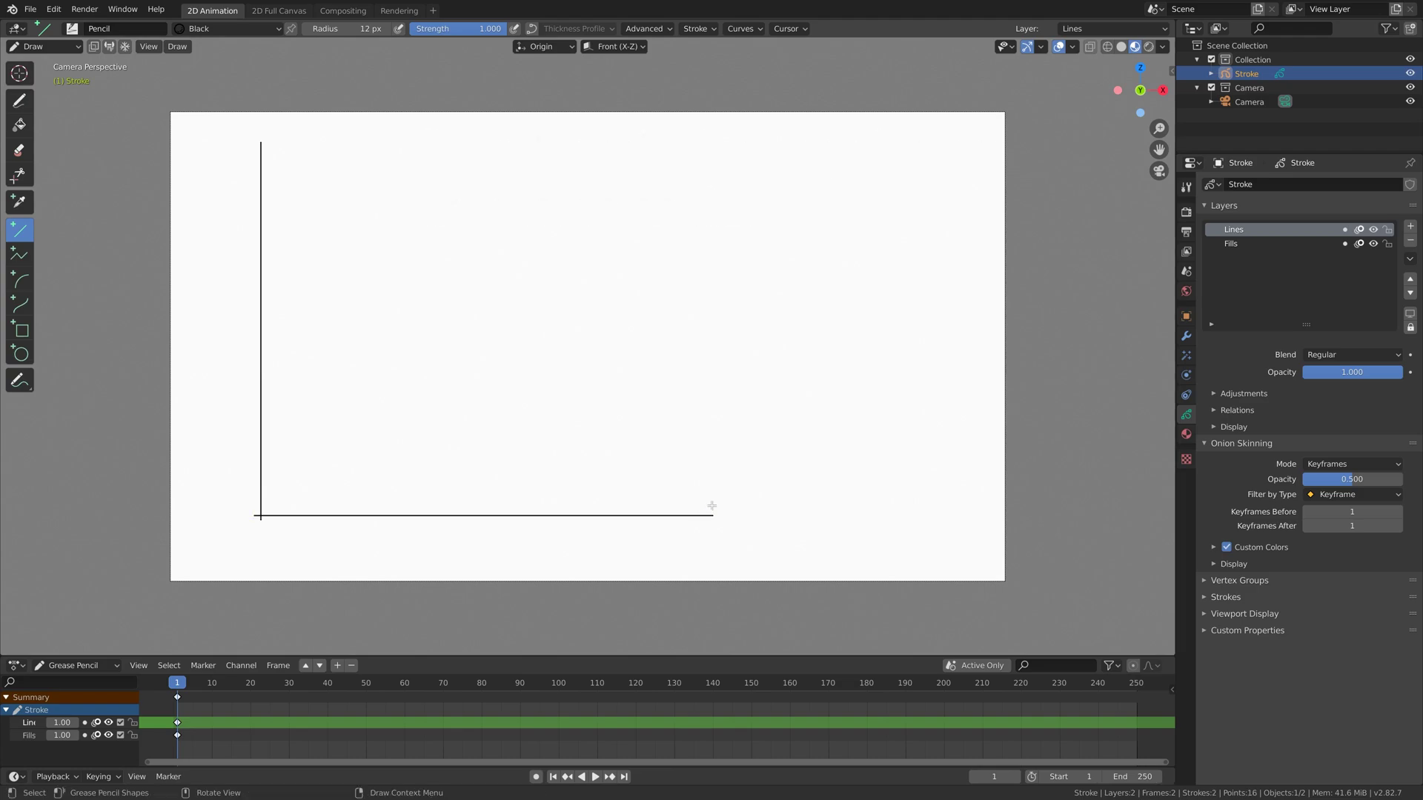
scroll(711, 505, up, 5)
Step: Draw a right-pointing two-stroke arrowhead at the horizontal axis's right end
shift+middle_drag(730, 531, 635, 436)
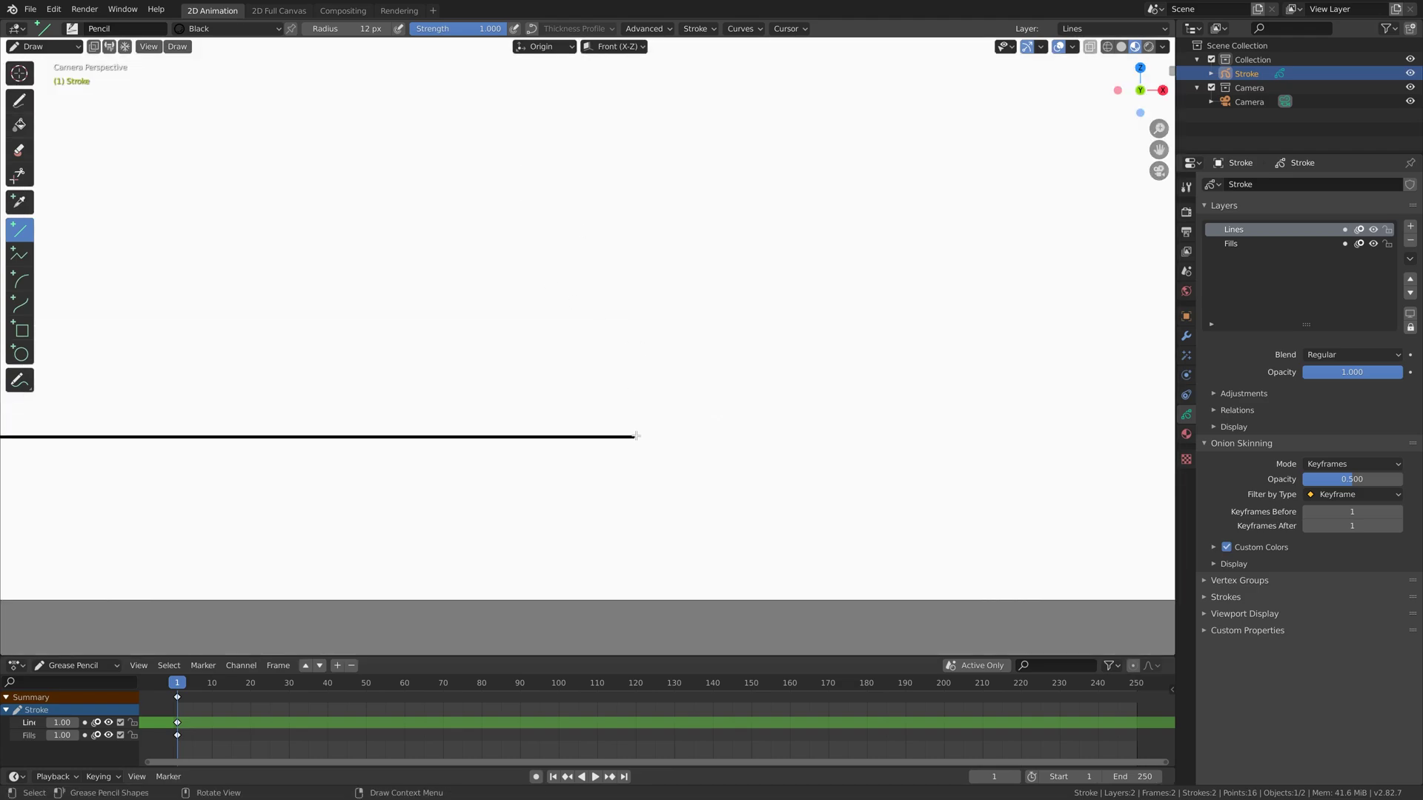
scroll(634, 437, up, 4)
shift+middle_drag(727, 473, 564, 399)
drag(562, 399, 526, 356)
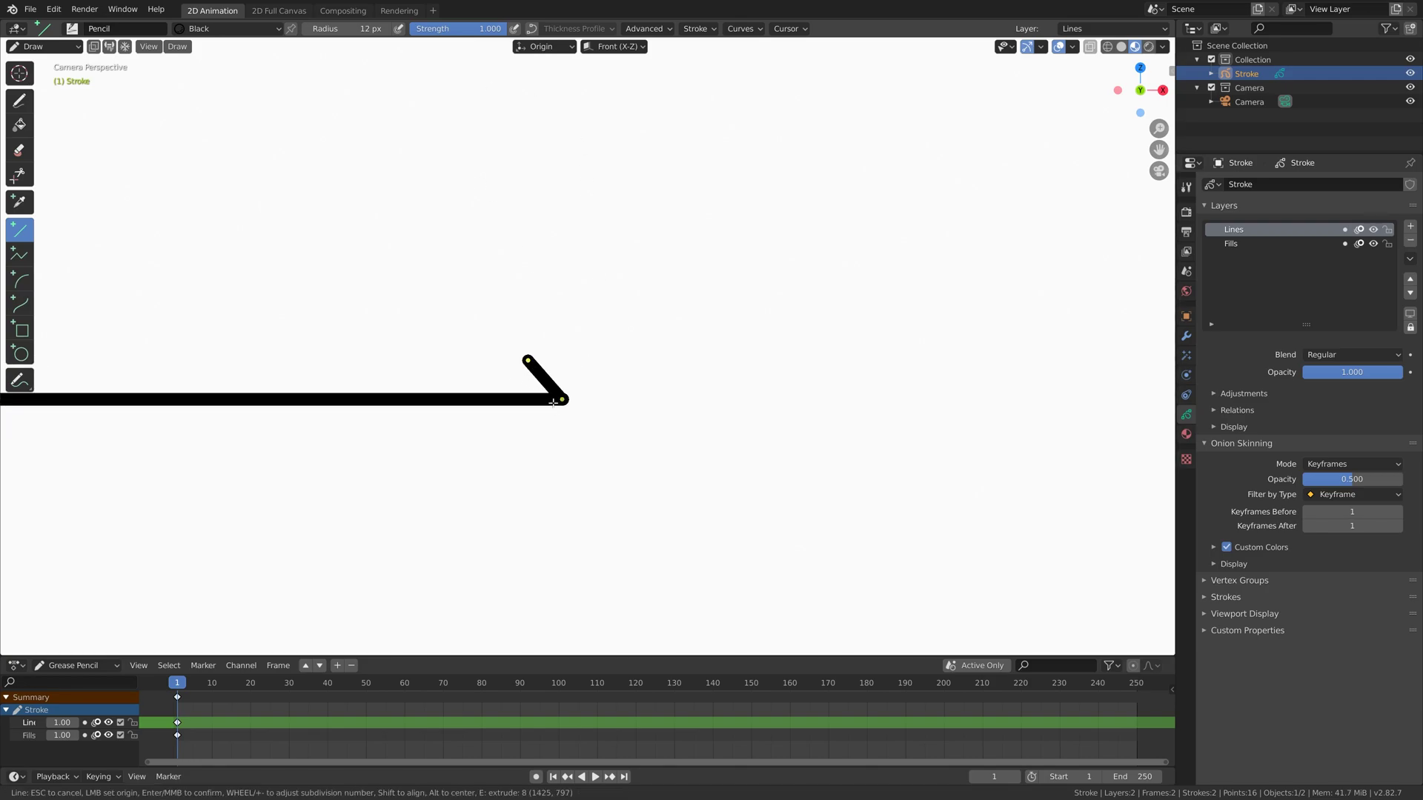
key(Return)
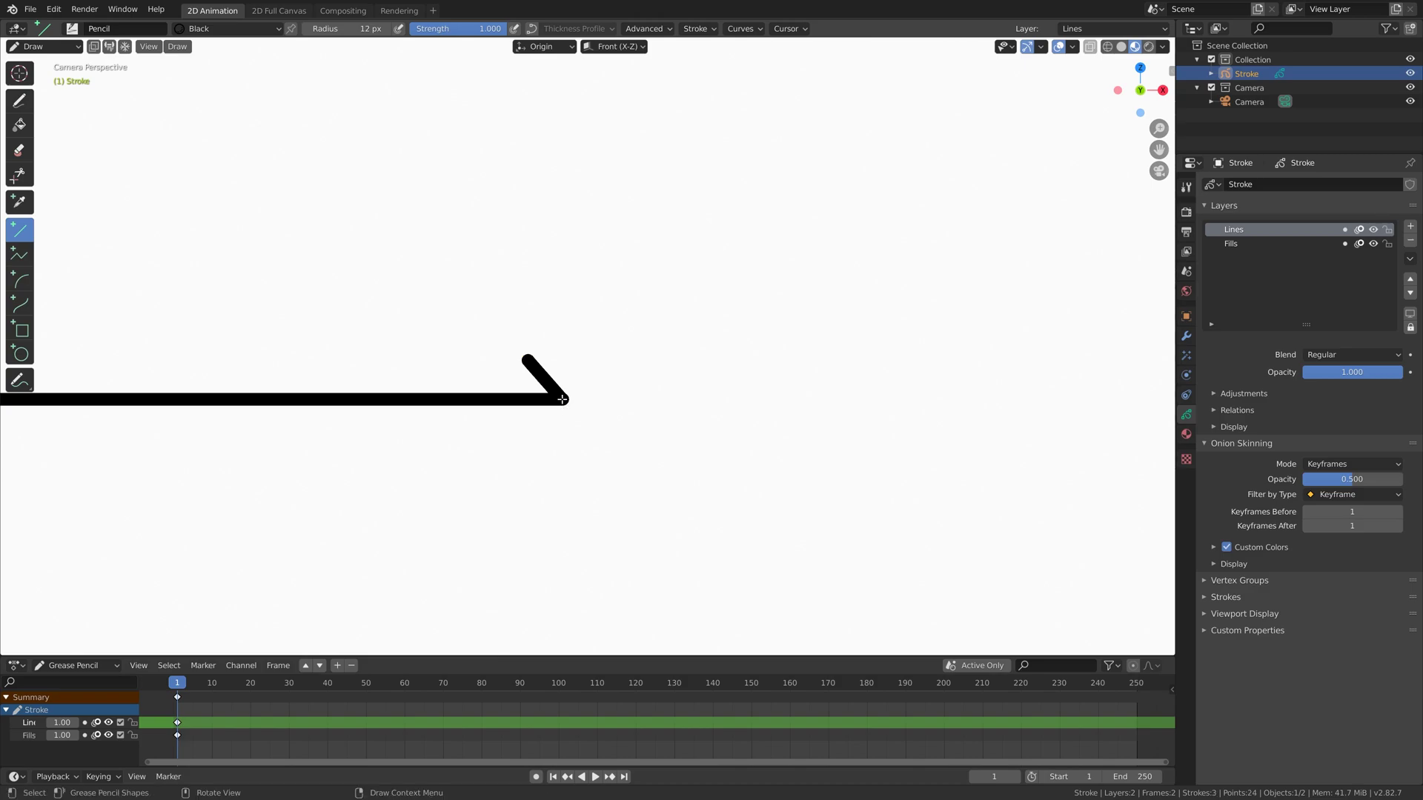
drag(561, 399, 527, 437)
key(Return)
Step: Draw an upward-pointing two-stroke arrowhead at the top of the vertical axis
scroll(341, 319, down, 10)
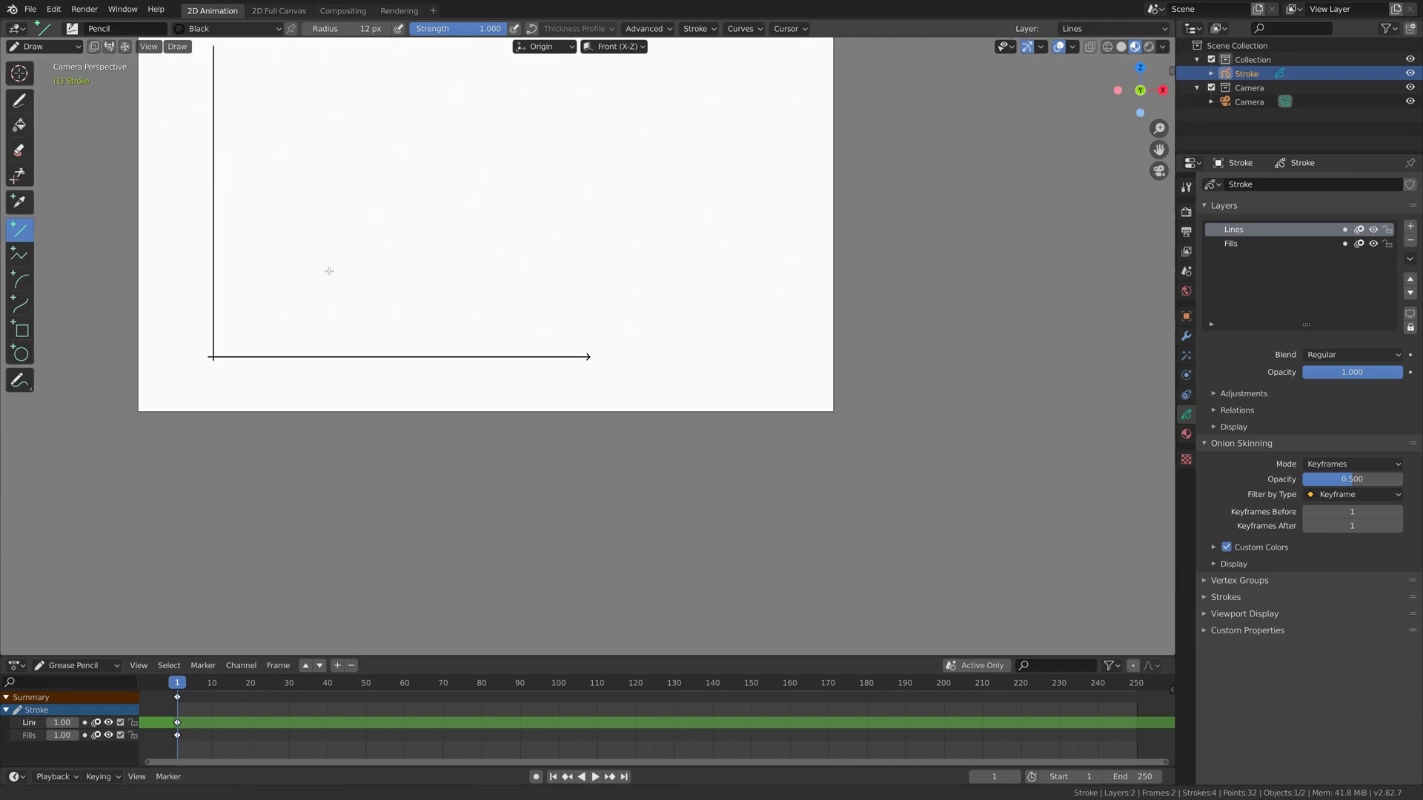
shift+middle_drag(329, 272, 635, 517)
scroll(635, 517, up, 10)
mouse_move(516, 452)
shift+middle_down()
mouse_move(626, 308)
mouse_move(547, 318)
shift+middle_up()
drag(514, 298, 454, 348)
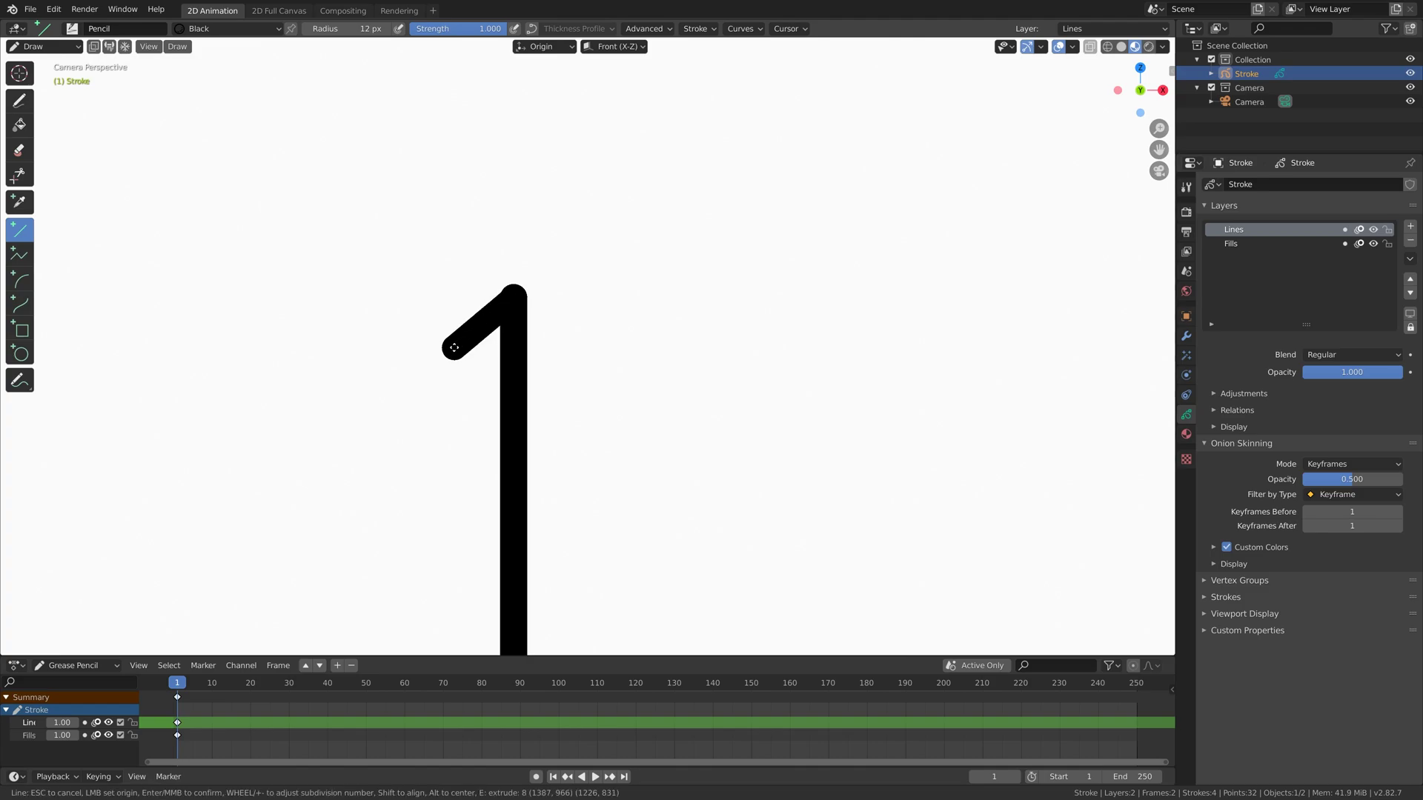
key(Return)
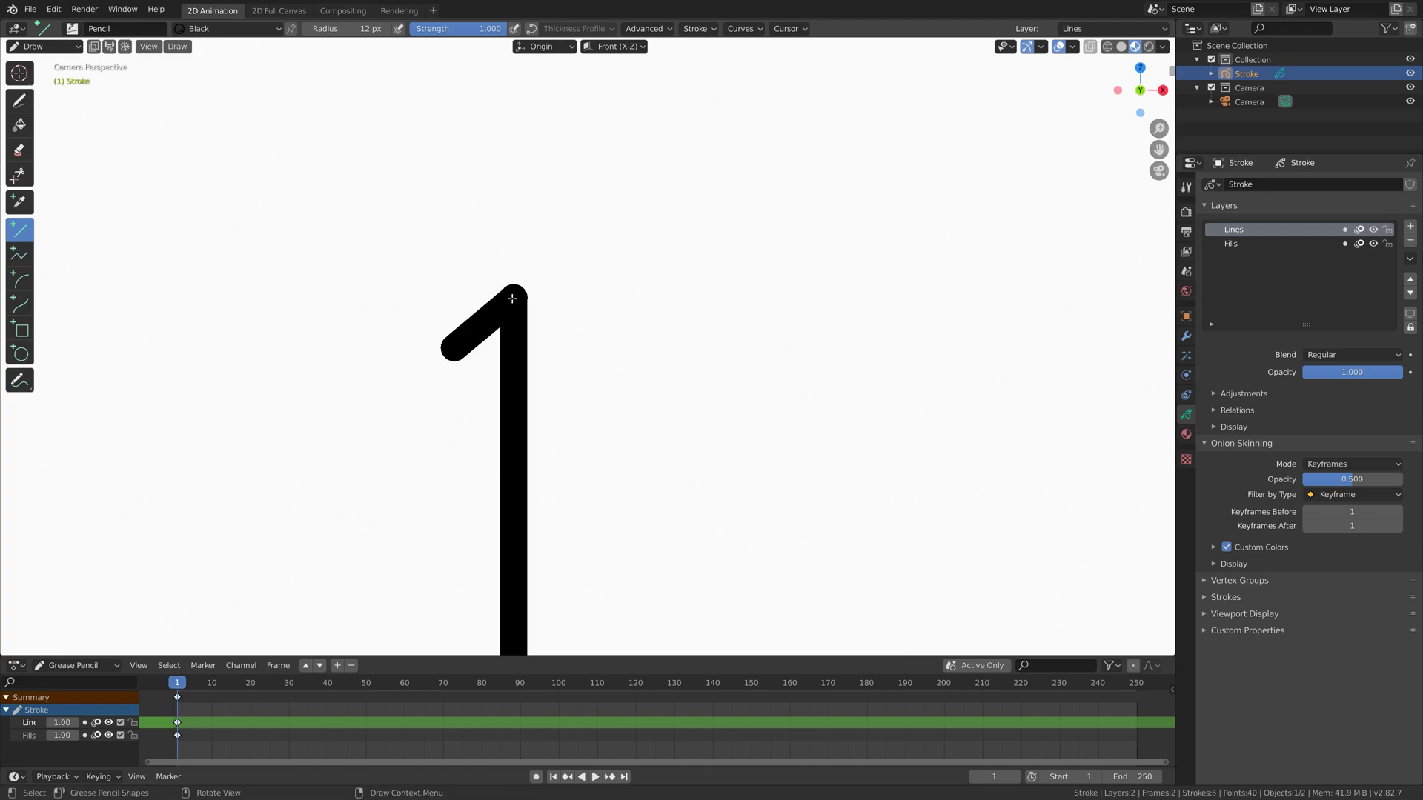
drag(515, 297, 581, 348)
key(Return)
scroll(725, 394, down, 4)
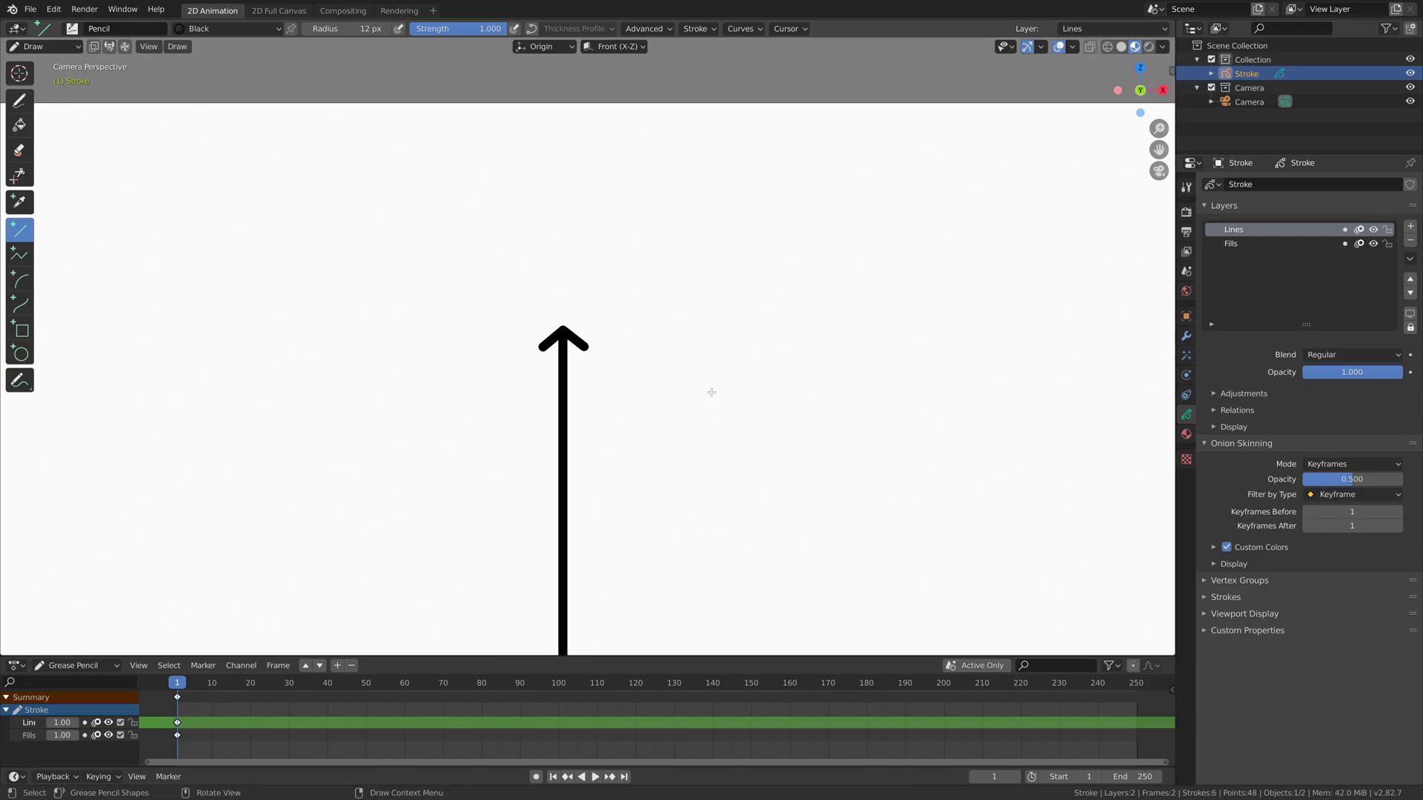
mouse_move(733, 435)
shift+middle_down()
mouse_move(534, 295)
mouse_move(581, 362)
mouse_move(400, 146)
shift+middle_up()
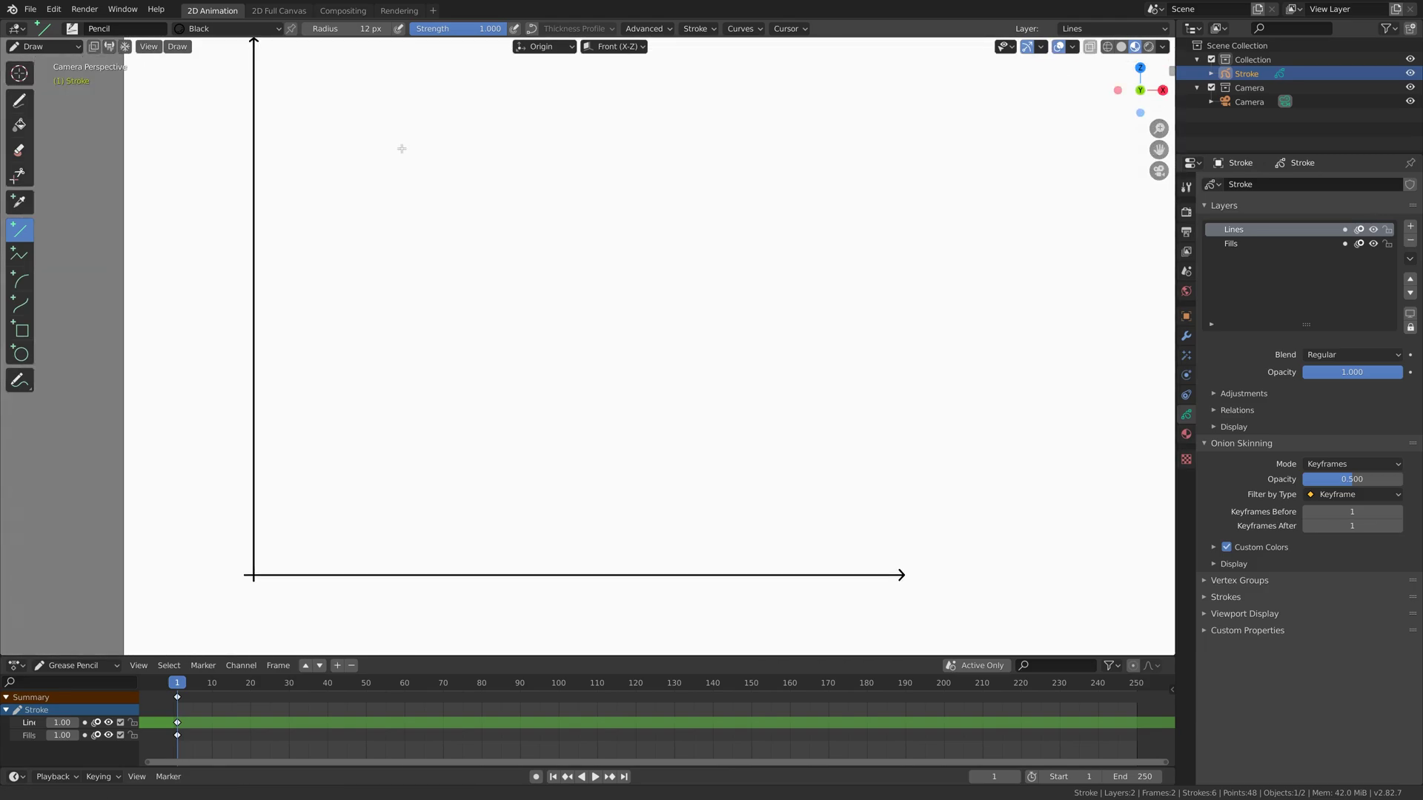
scroll(530, 232, down, 3)
shift+middle_drag(531, 232, 496, 298)
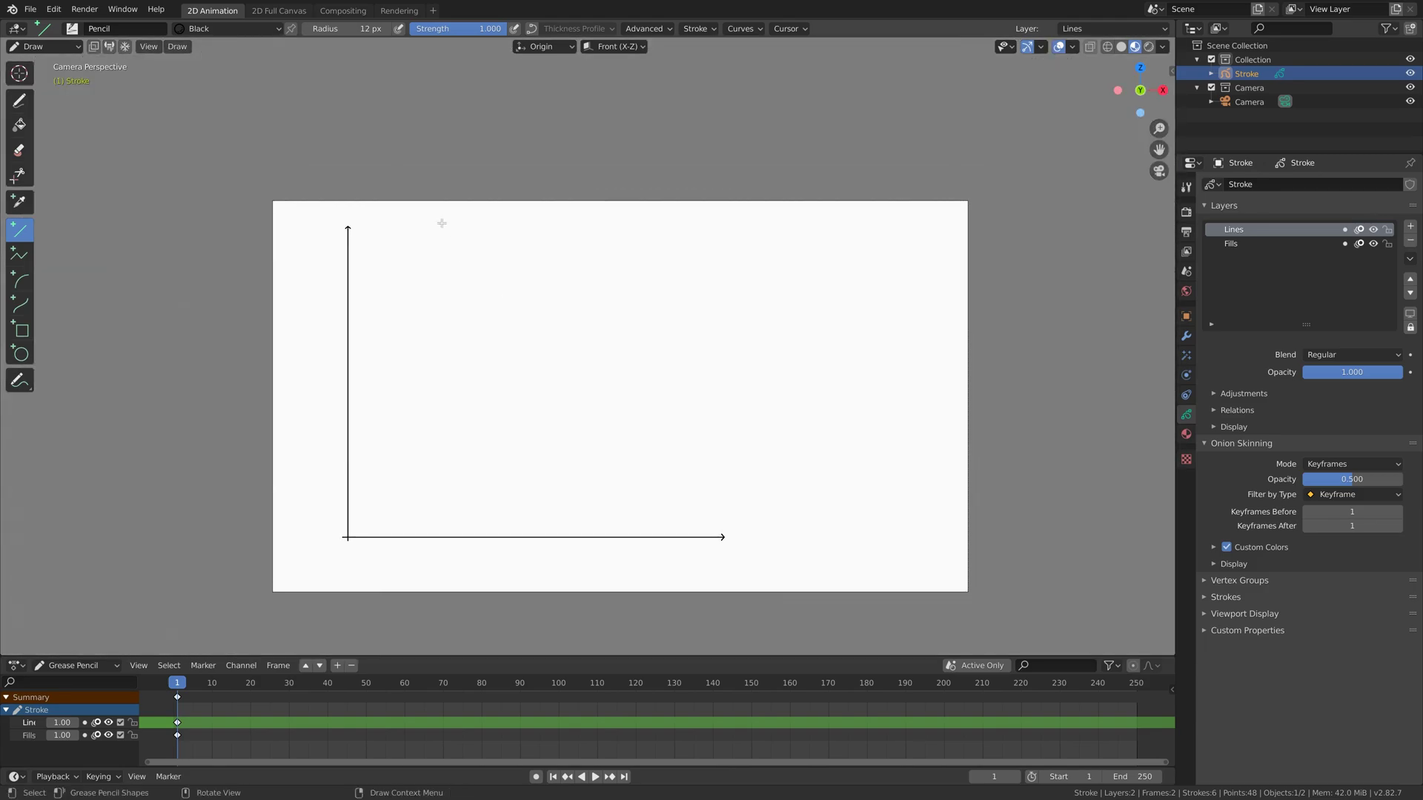
Step: With an 8 px radius Arc tool, draw the downward-sloping demand curve
double_click(348, 28)
text(8)
key(Return)
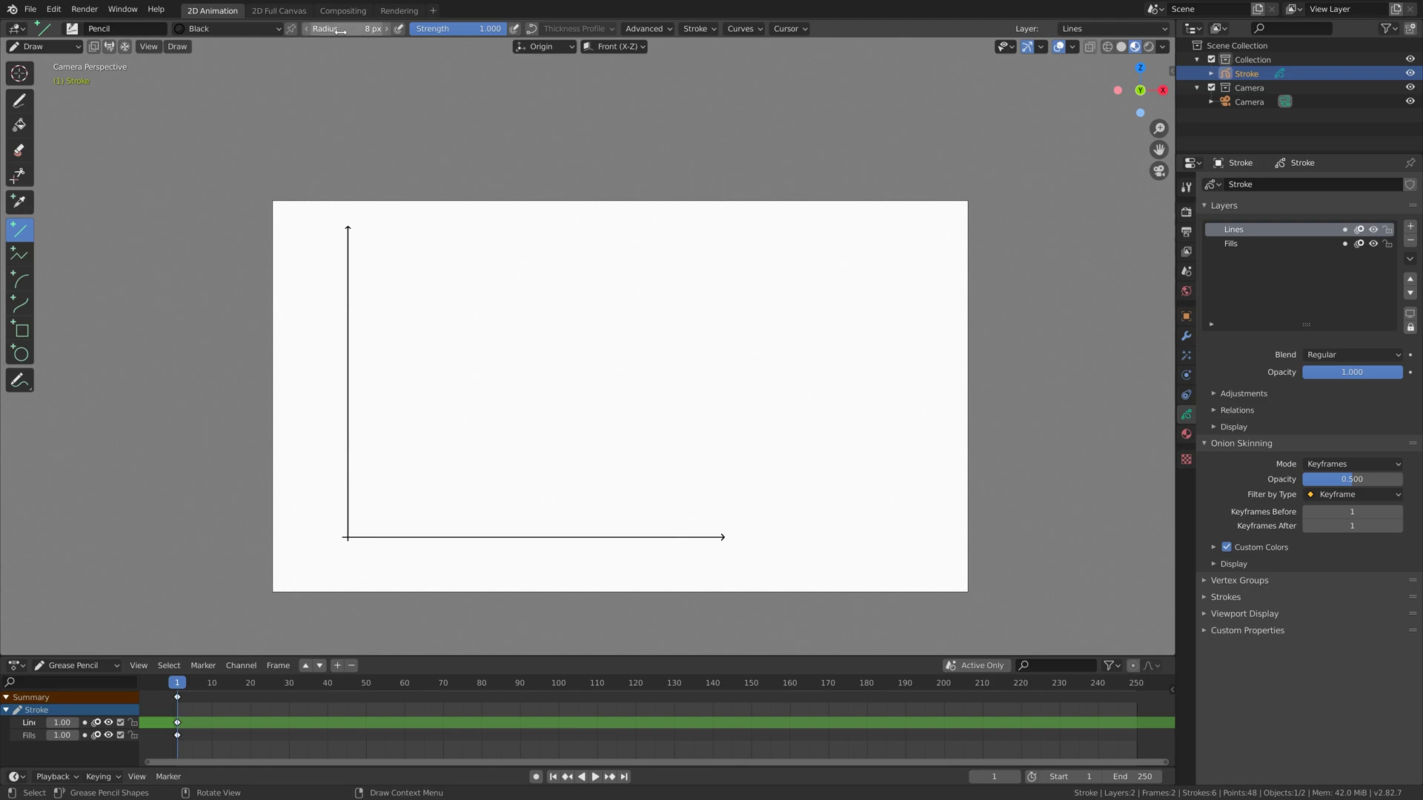
click(20, 280)
scroll(438, 384, up, 2)
shift+middle_drag(446, 422, 400, 369)
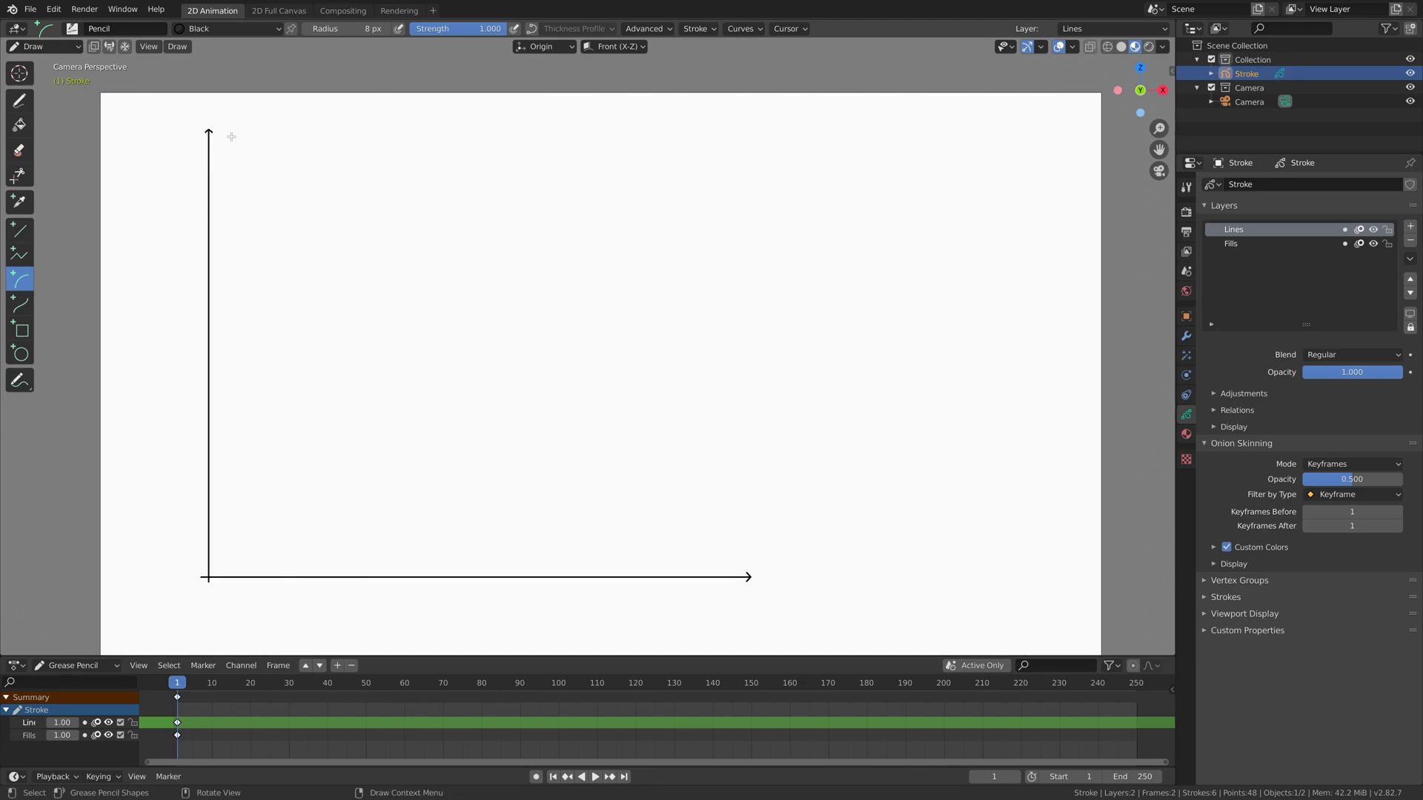
mouse_move(199, 146)
mouse_down()
mouse_move(664, 578)
mouse_move(721, 606)
mouse_move(686, 603)
mouse_up()
drag(673, 128, 300, 446)
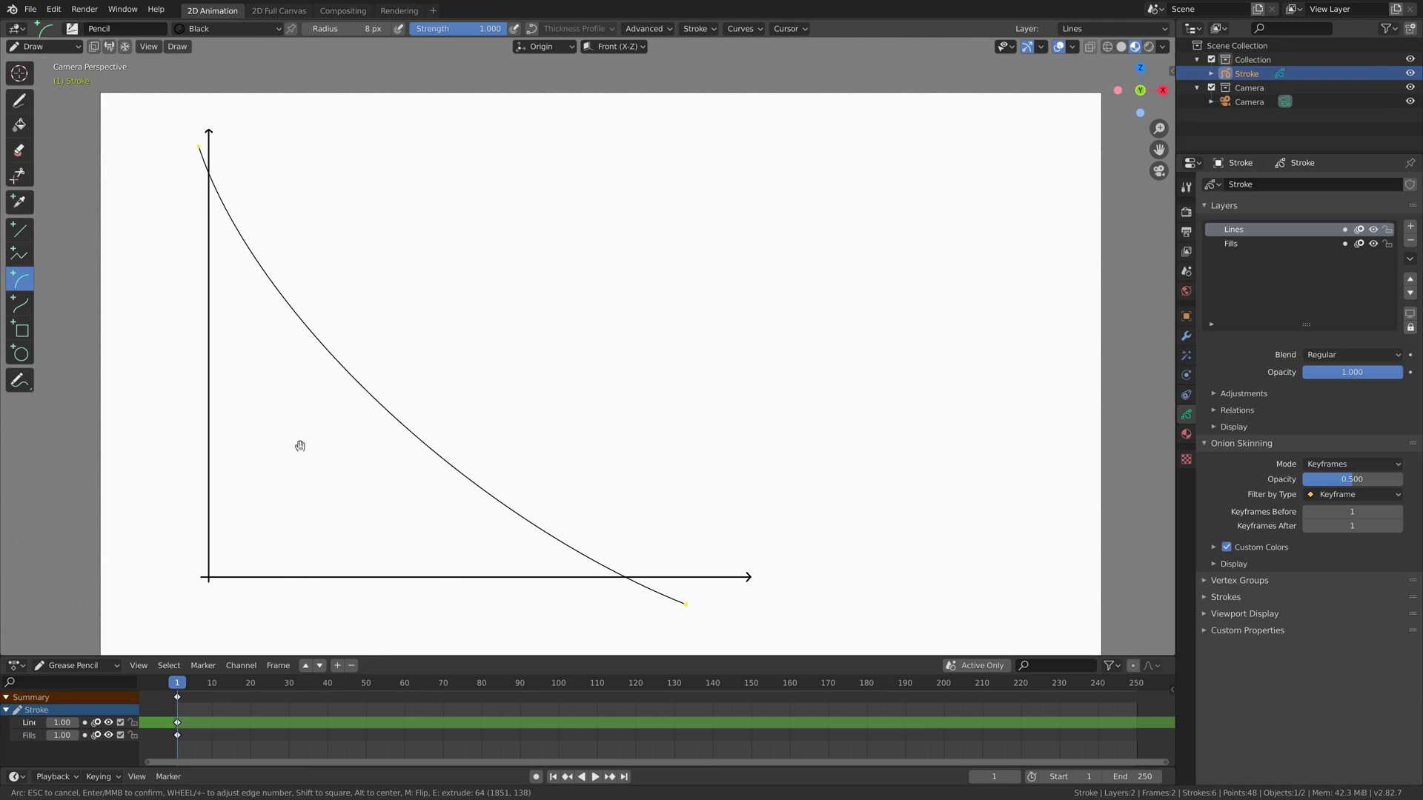
key(Return)
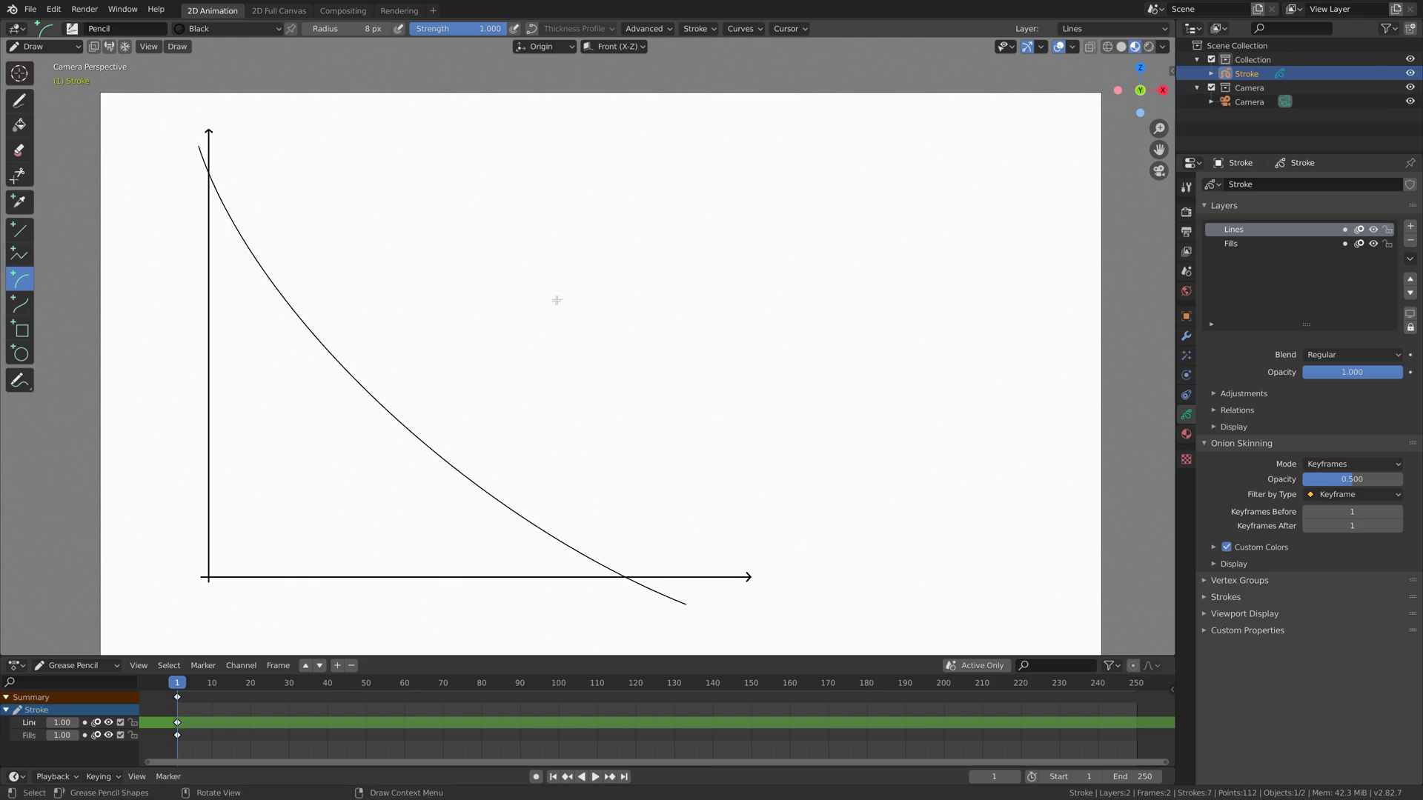
Step: Draw the upward-sloping supply curve crossing the demand curve
drag(627, 152, 164, 541)
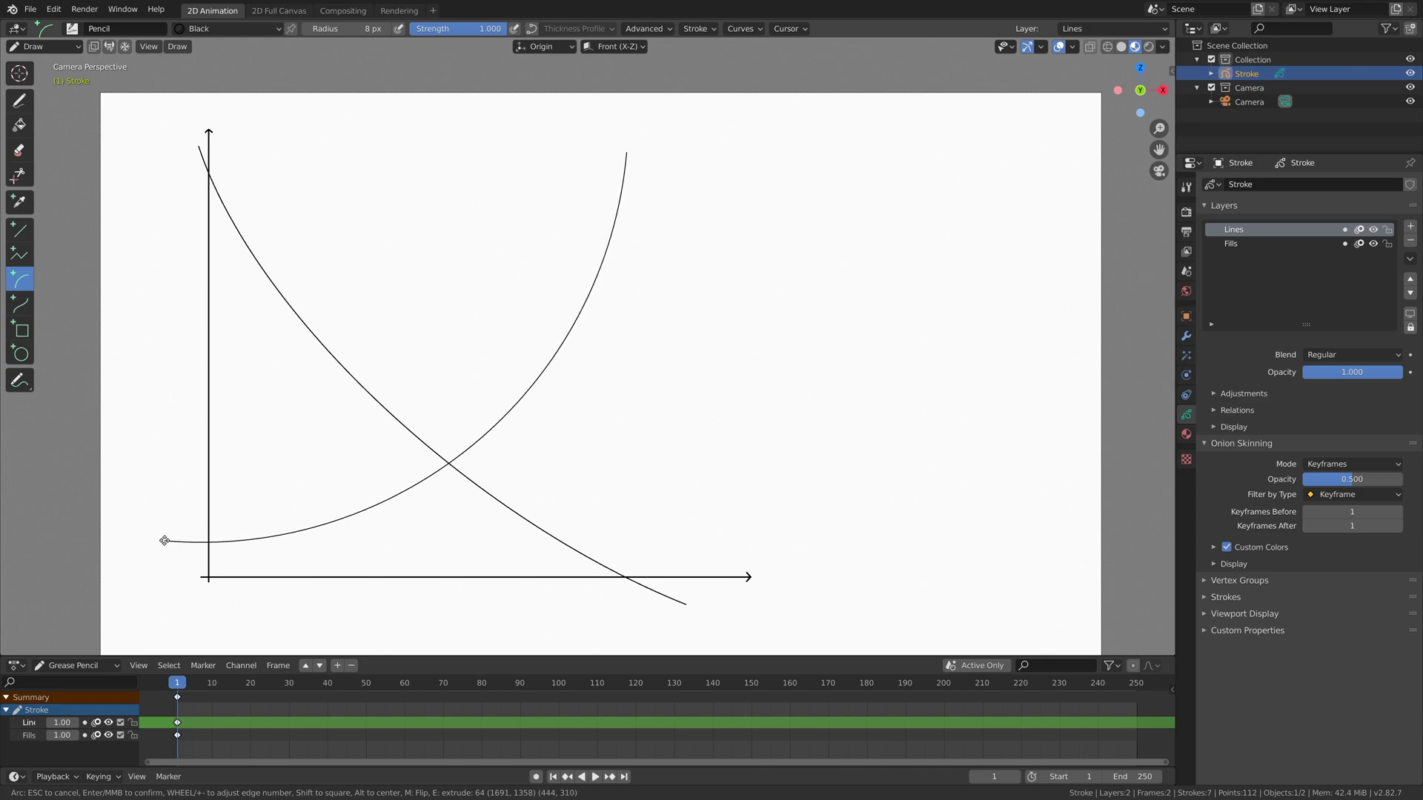
drag(587, 580, 521, 460)
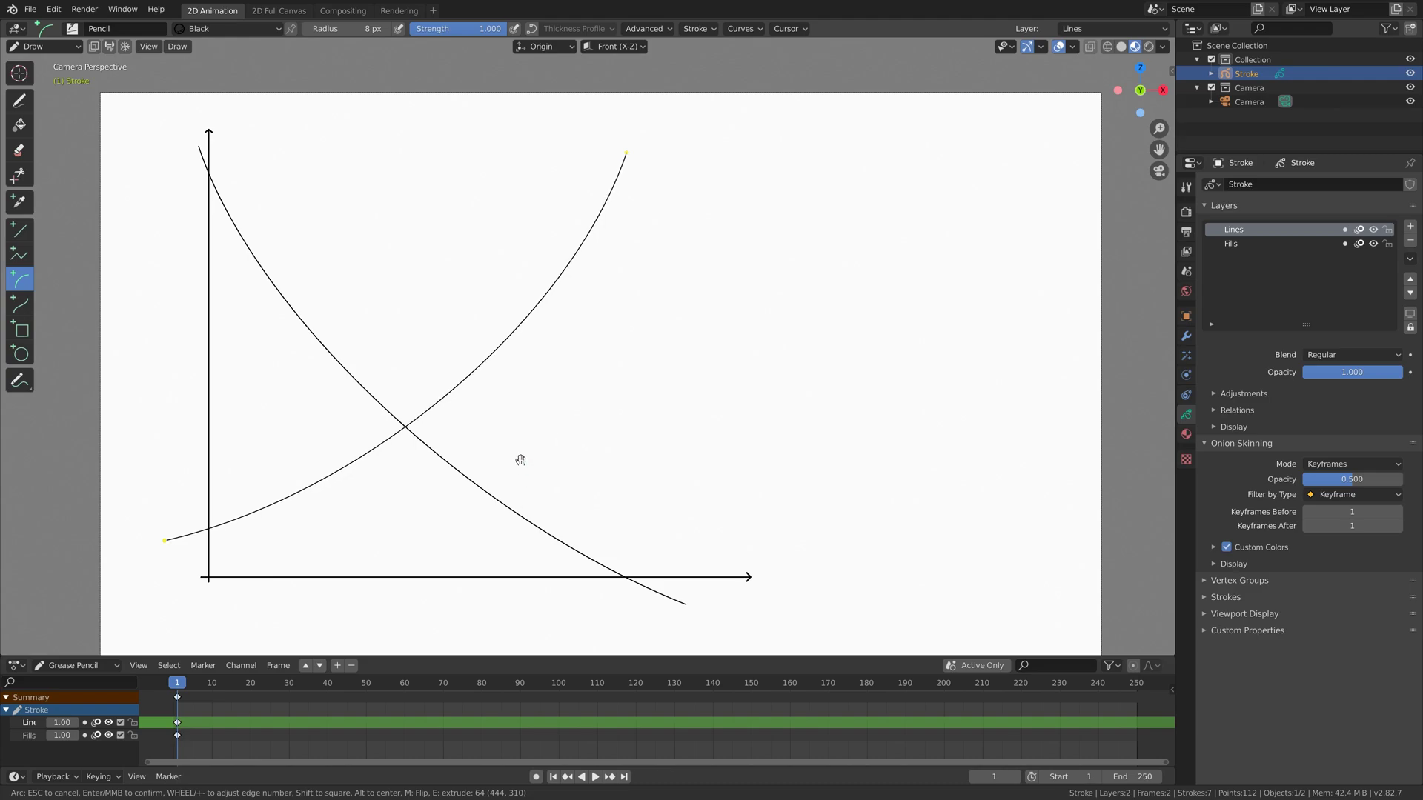
drag(521, 460, 542, 478)
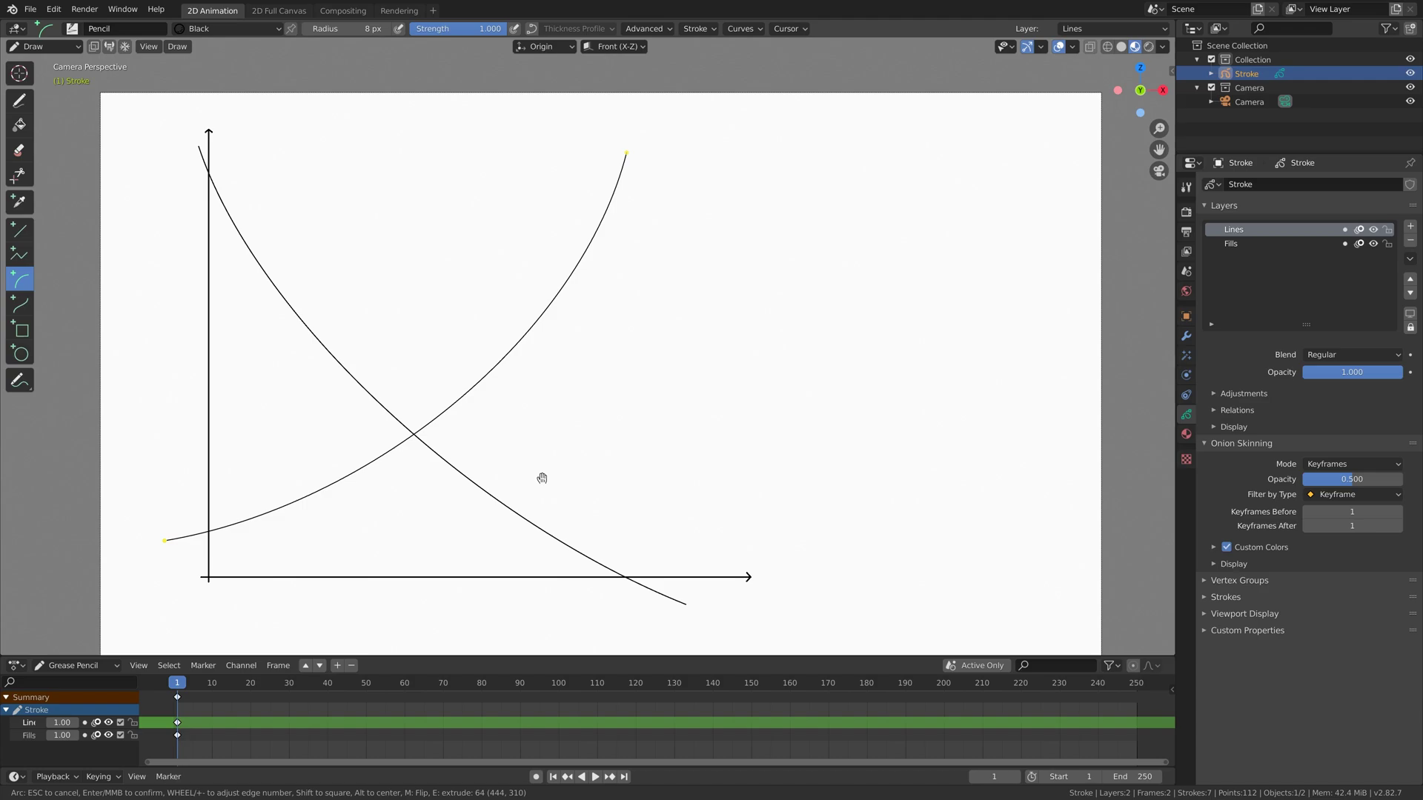
key(Return)
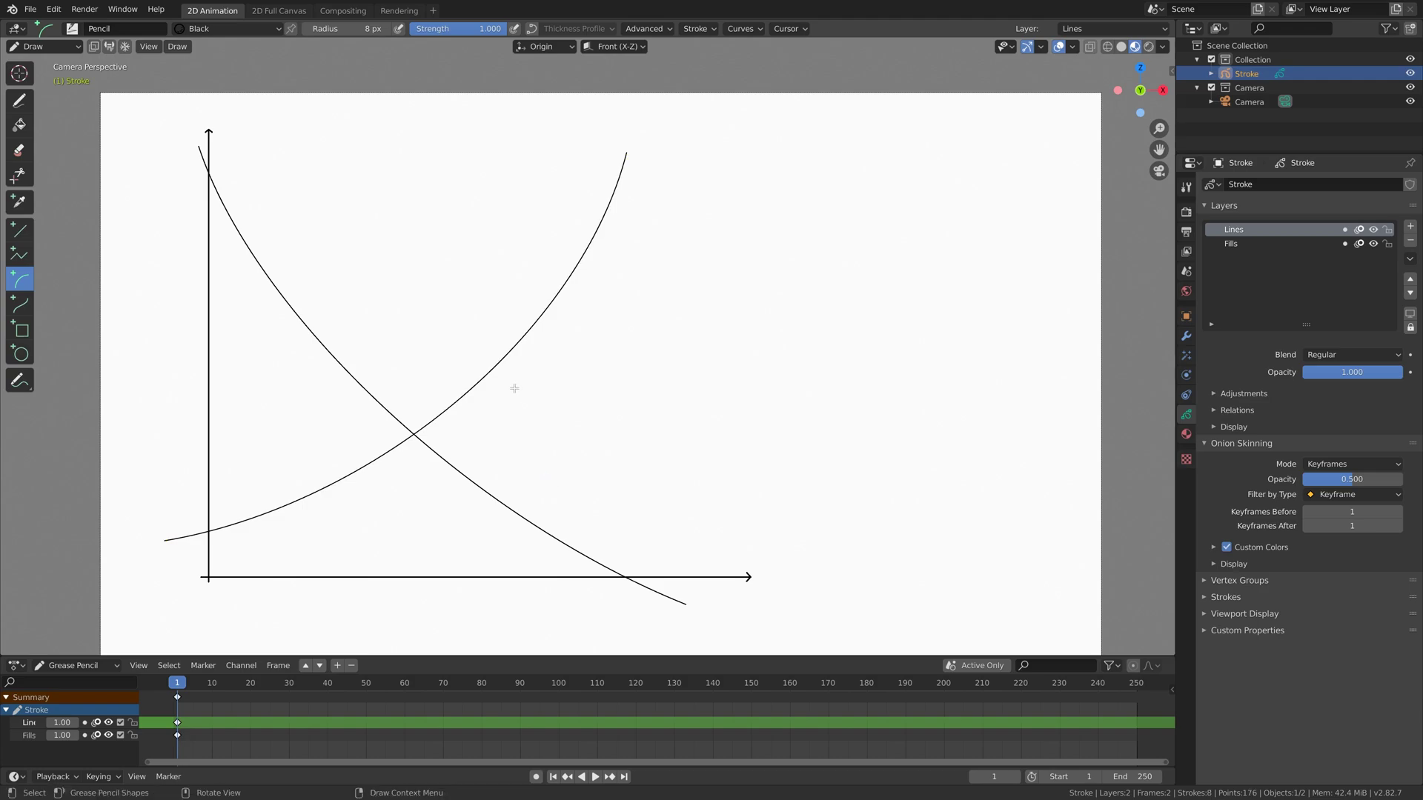
Step: In Edit Mode, duplicate the supply curve, place the copy up-left, then return to Draw mode
click(48, 48)
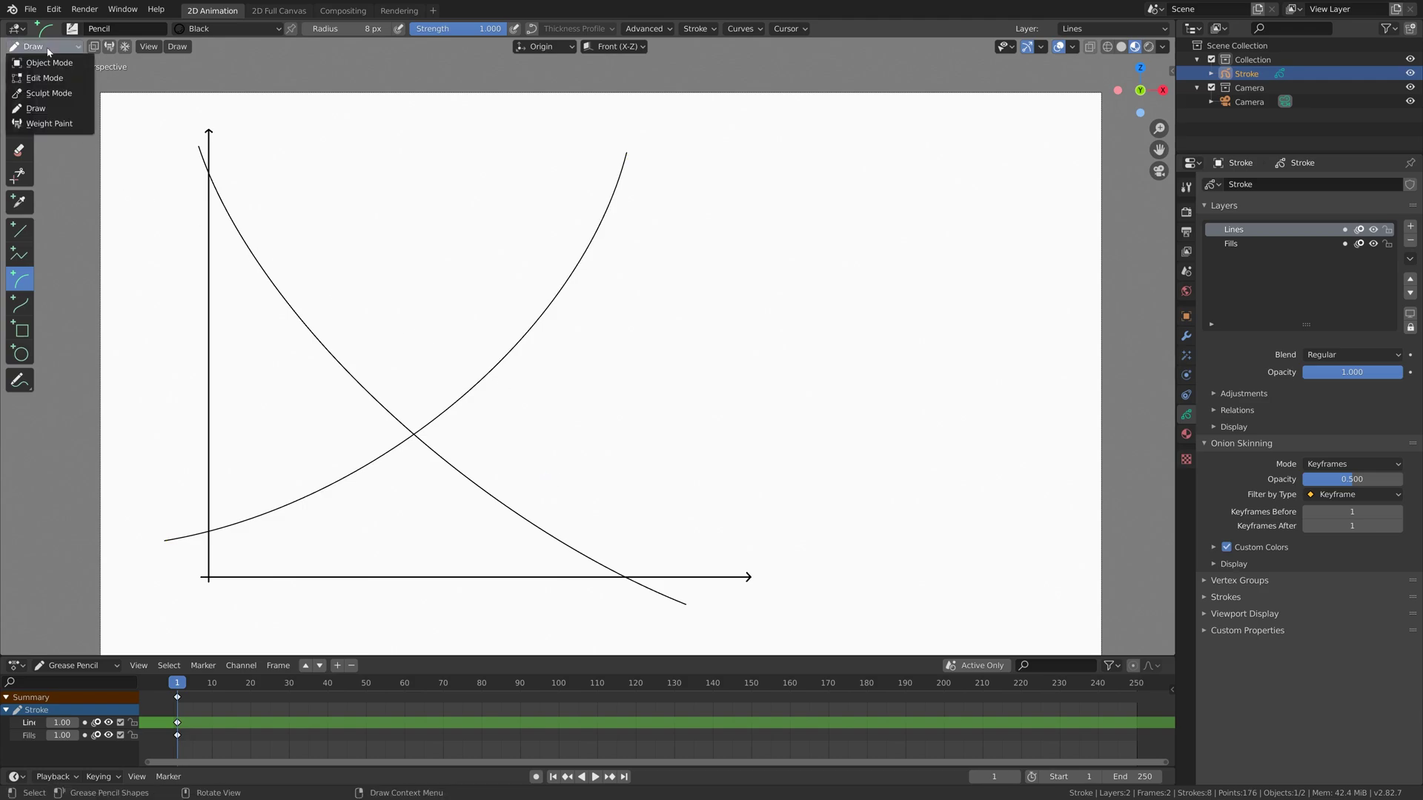
click(44, 78)
click(592, 243)
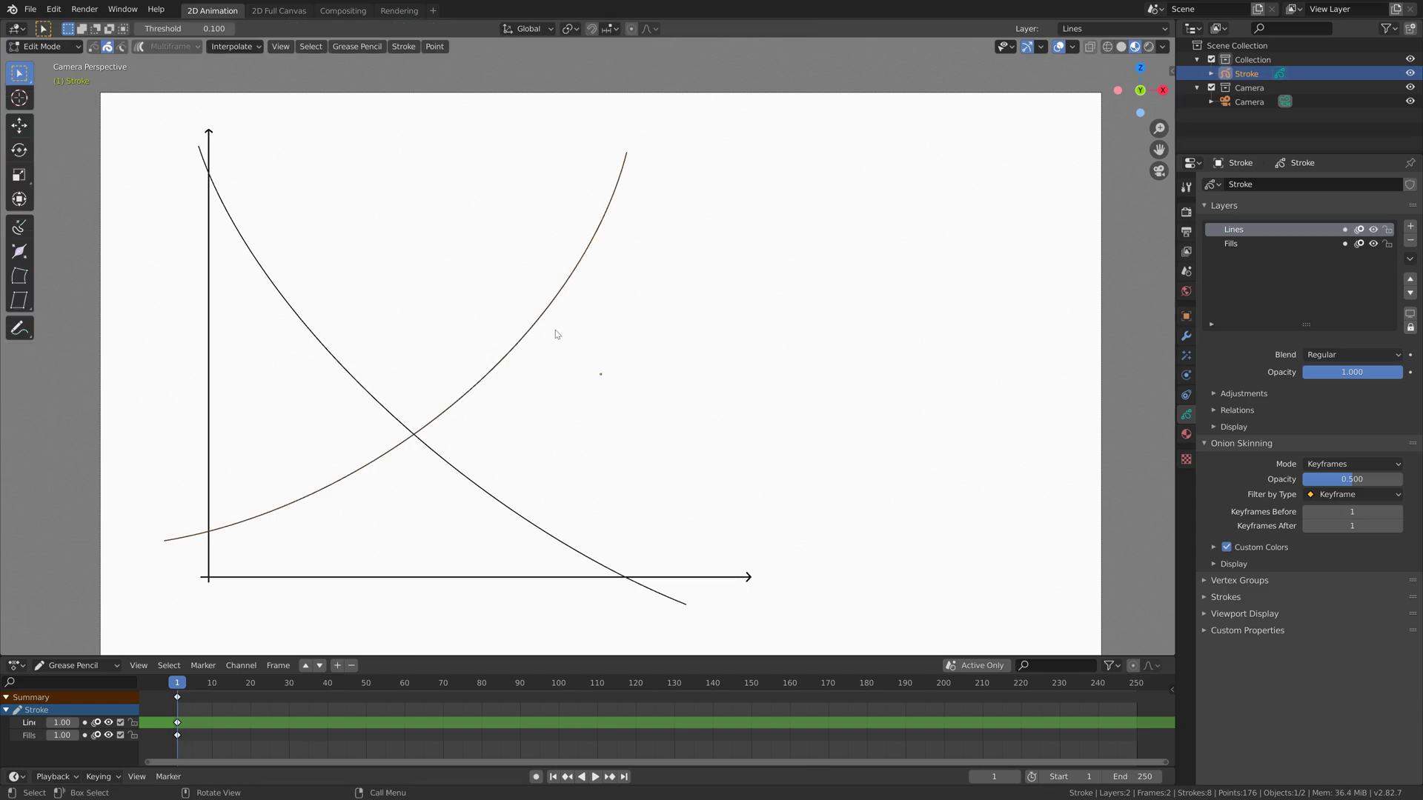
key(shift+d)
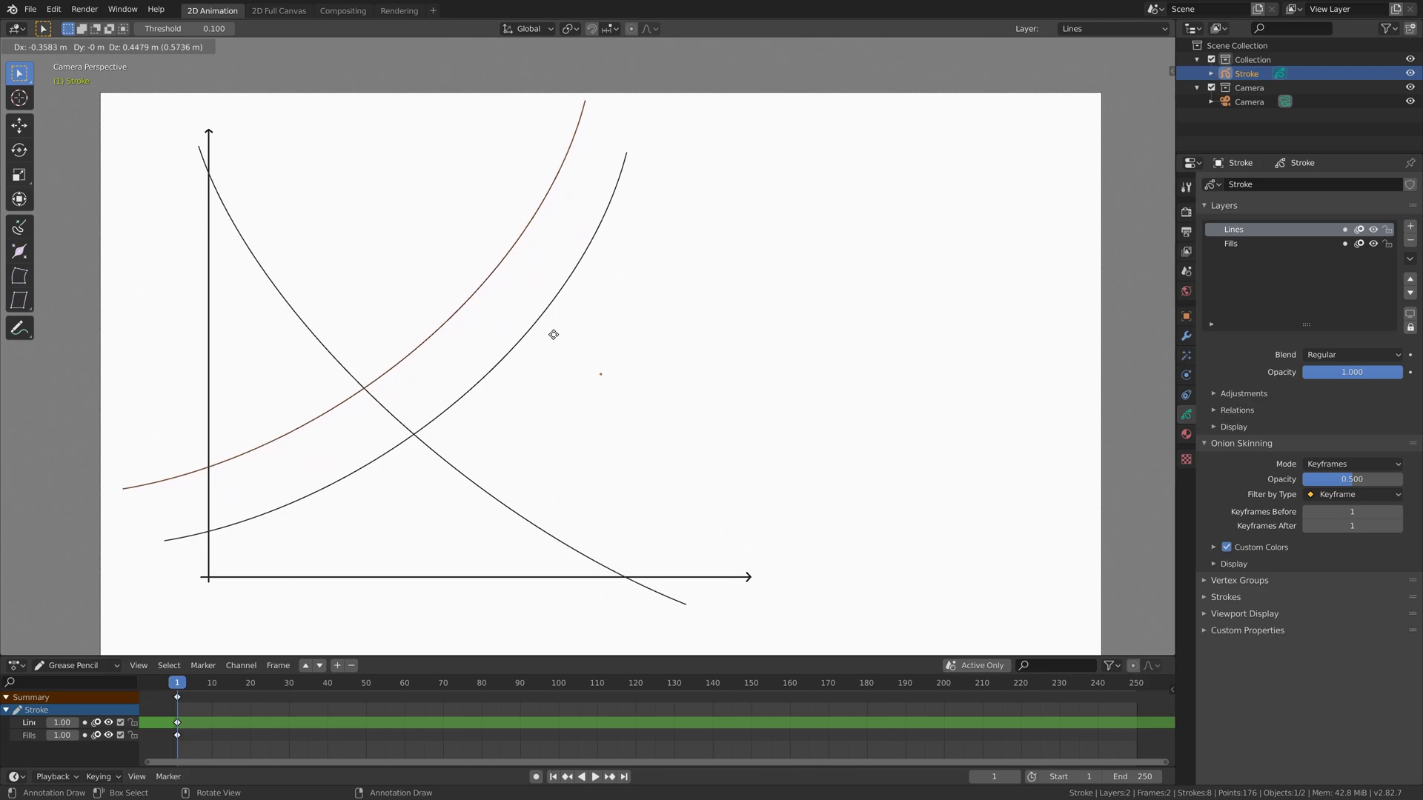
click(554, 335)
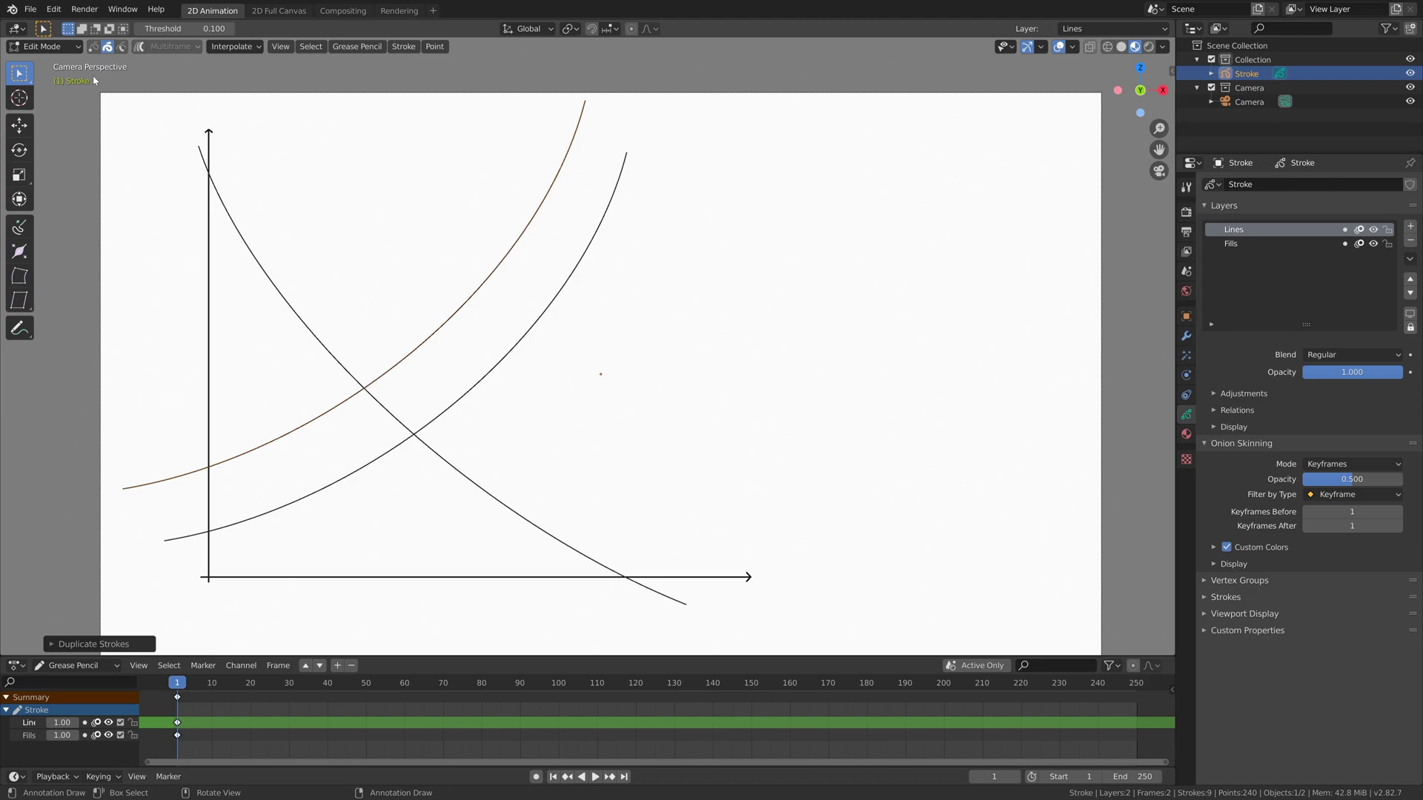
click(45, 46)
click(41, 100)
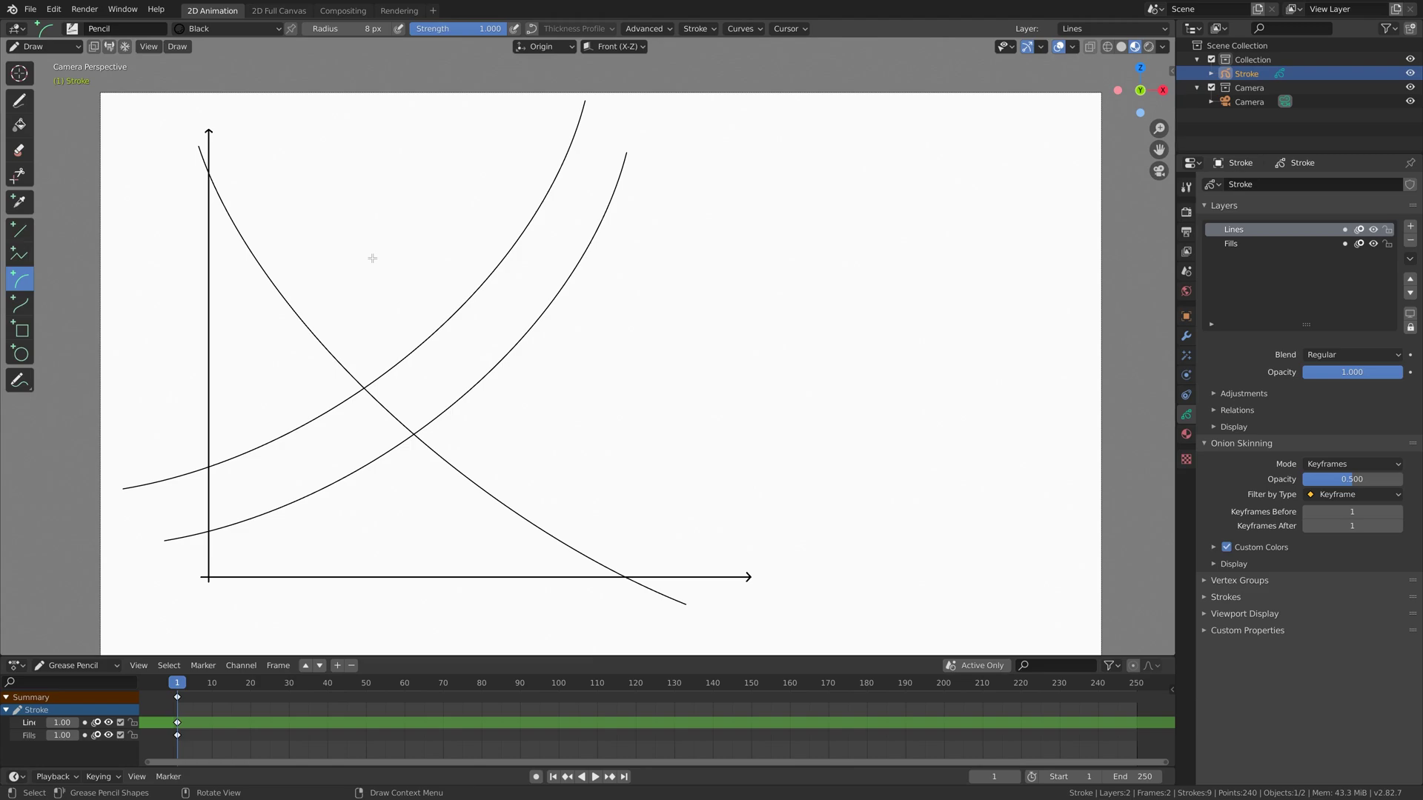
Step: Add a new material named Blue line with a blue stroke colour
click(19, 100)
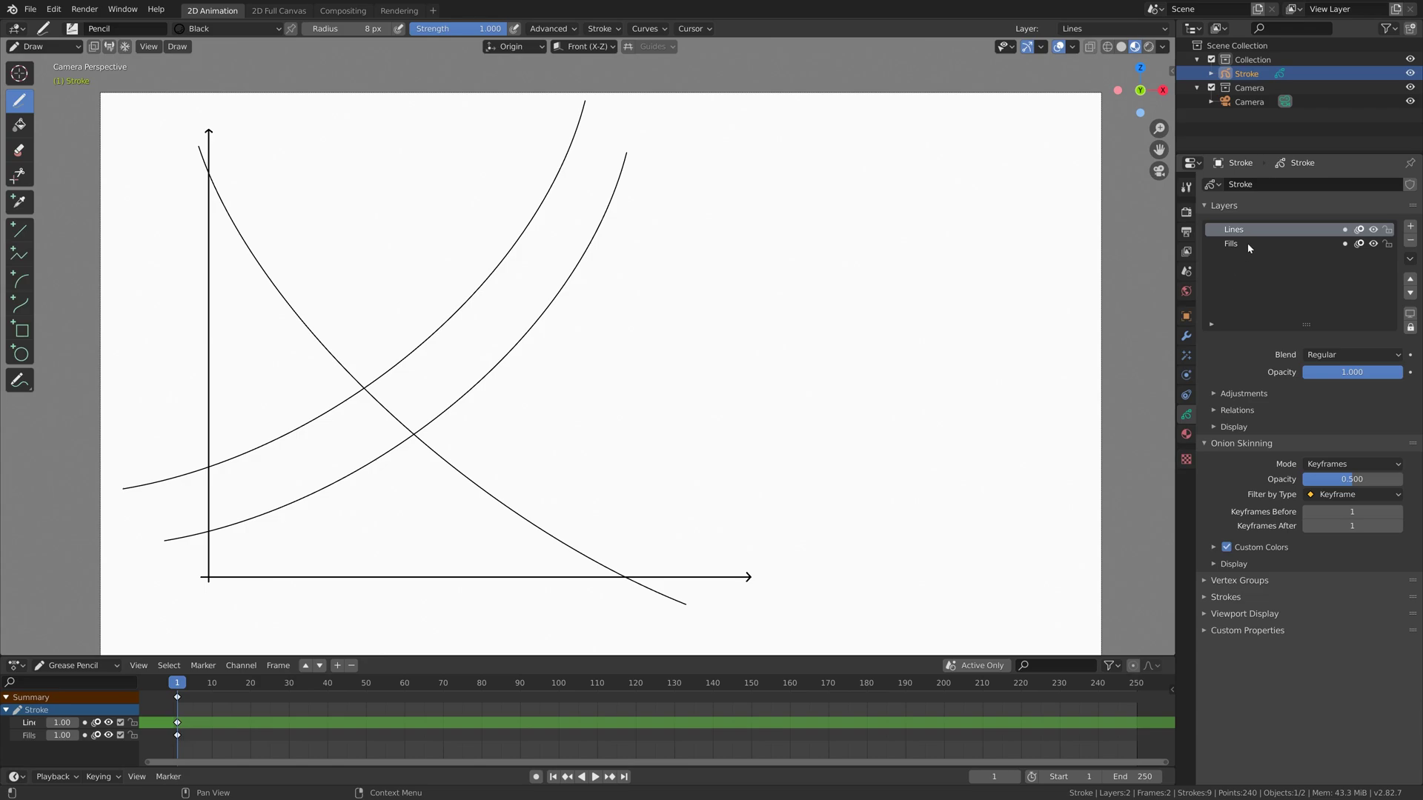
click(1186, 434)
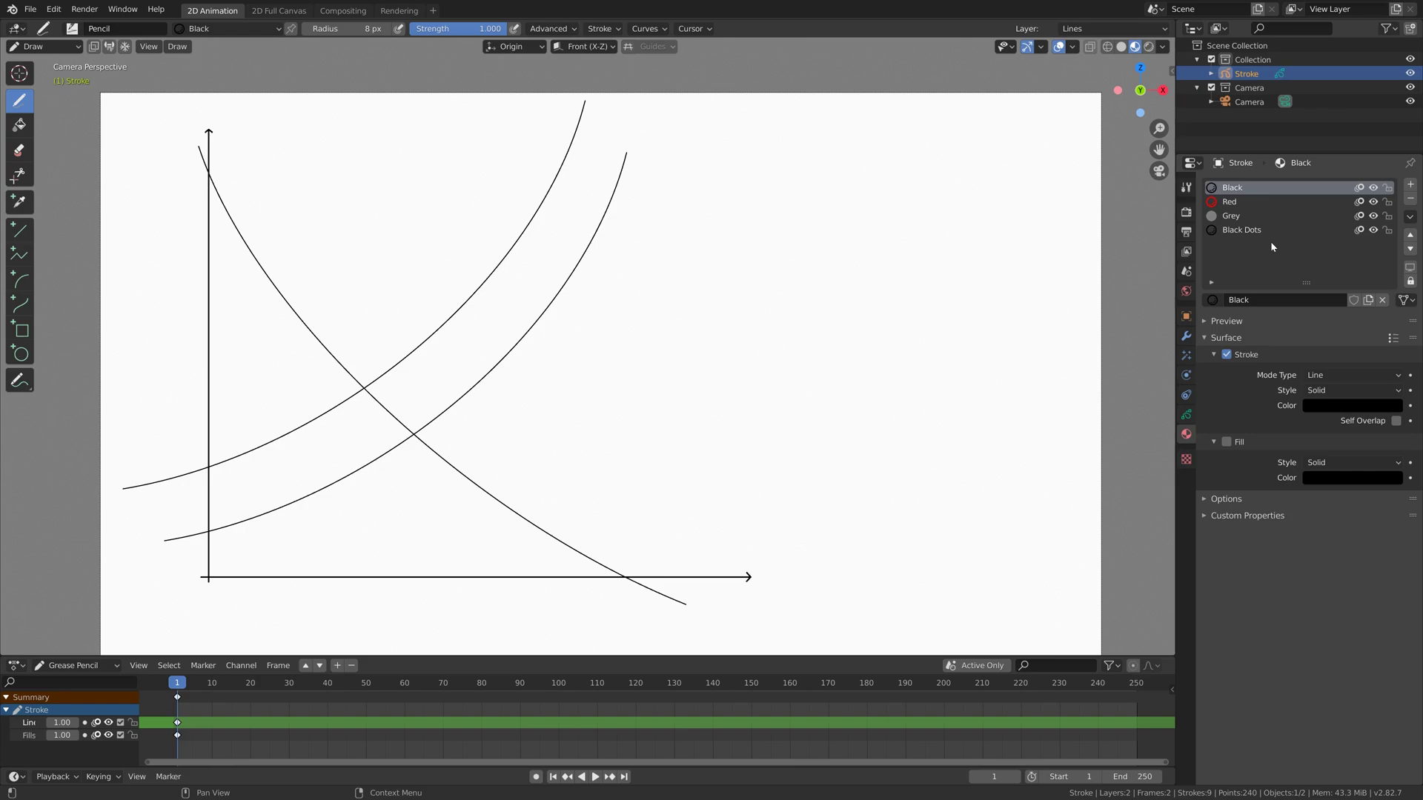
click(1411, 185)
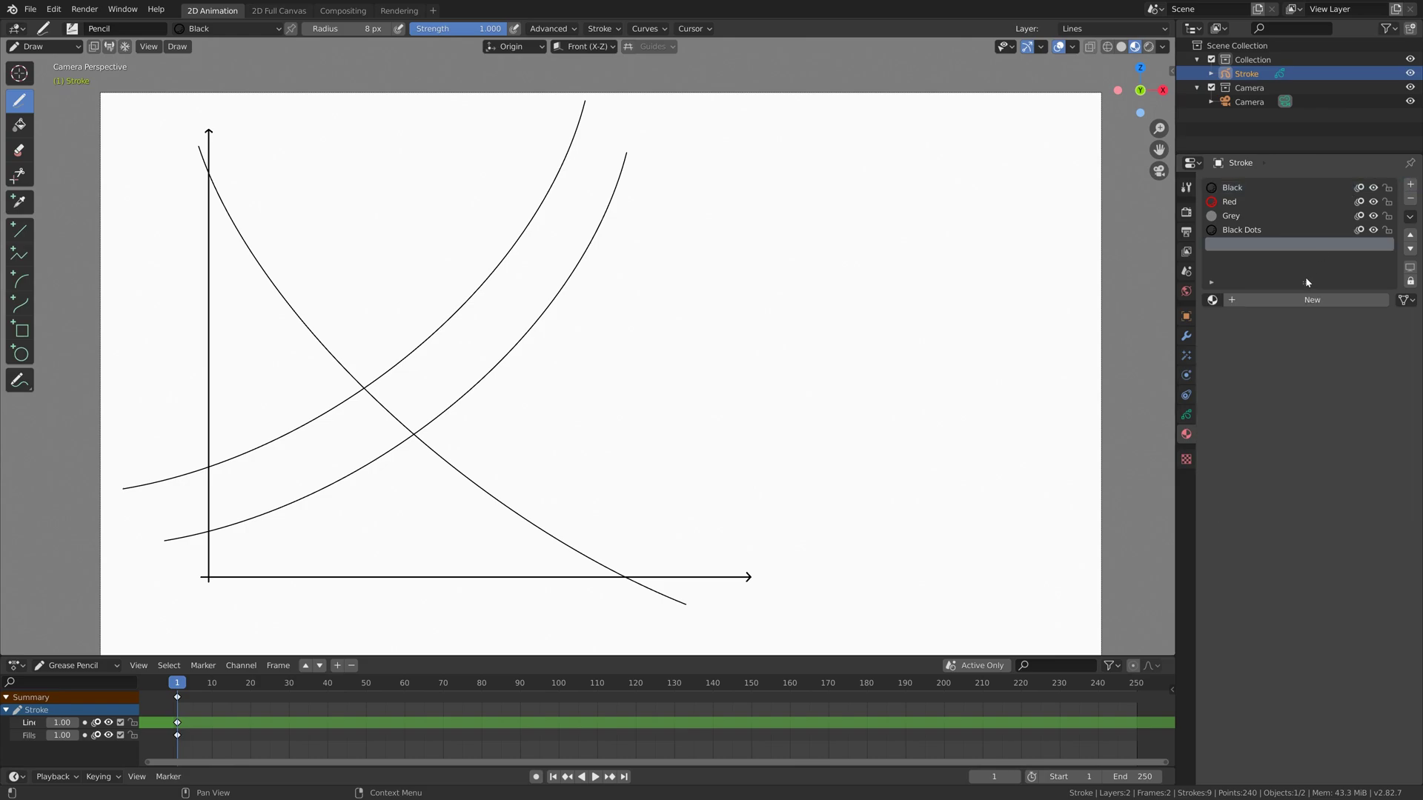
click(1311, 300)
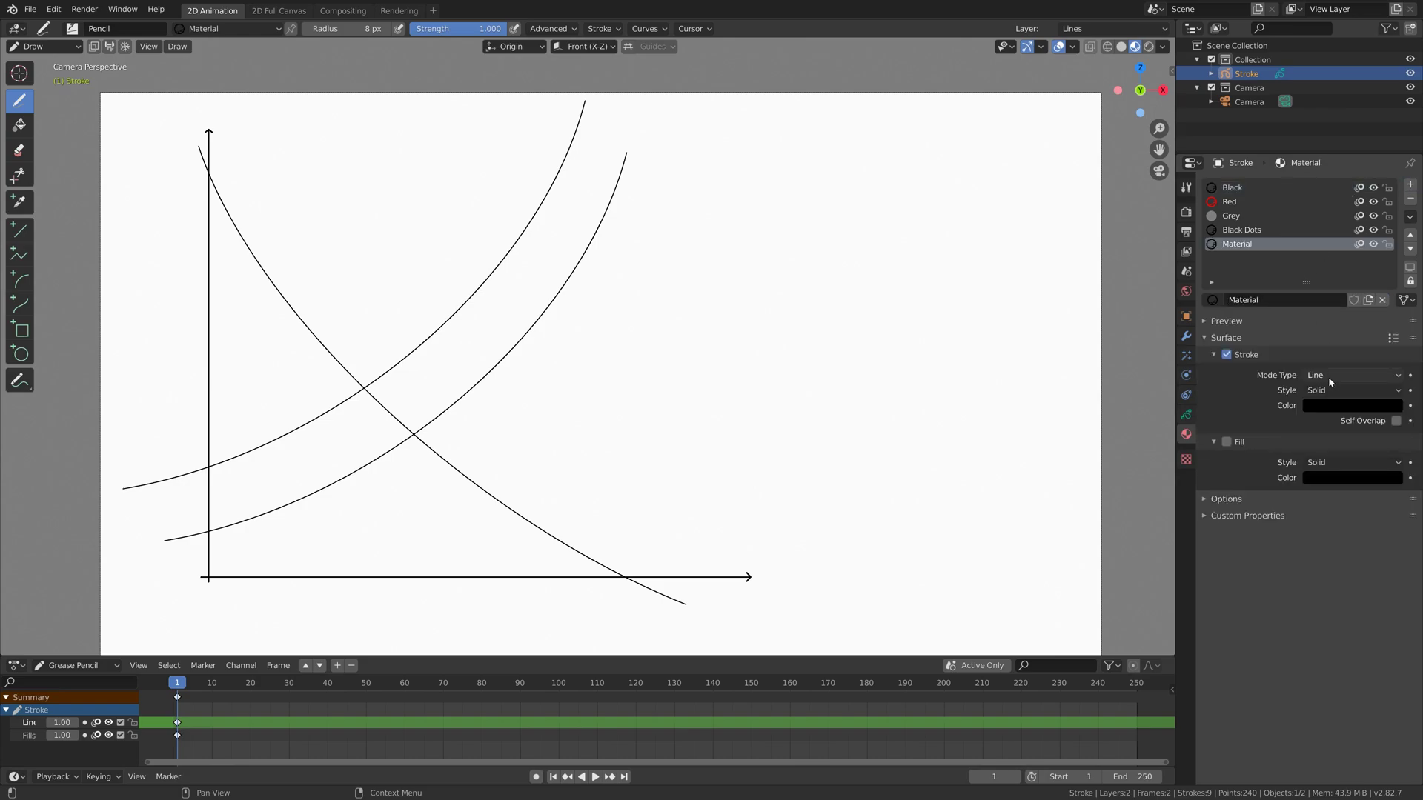
click(1326, 404)
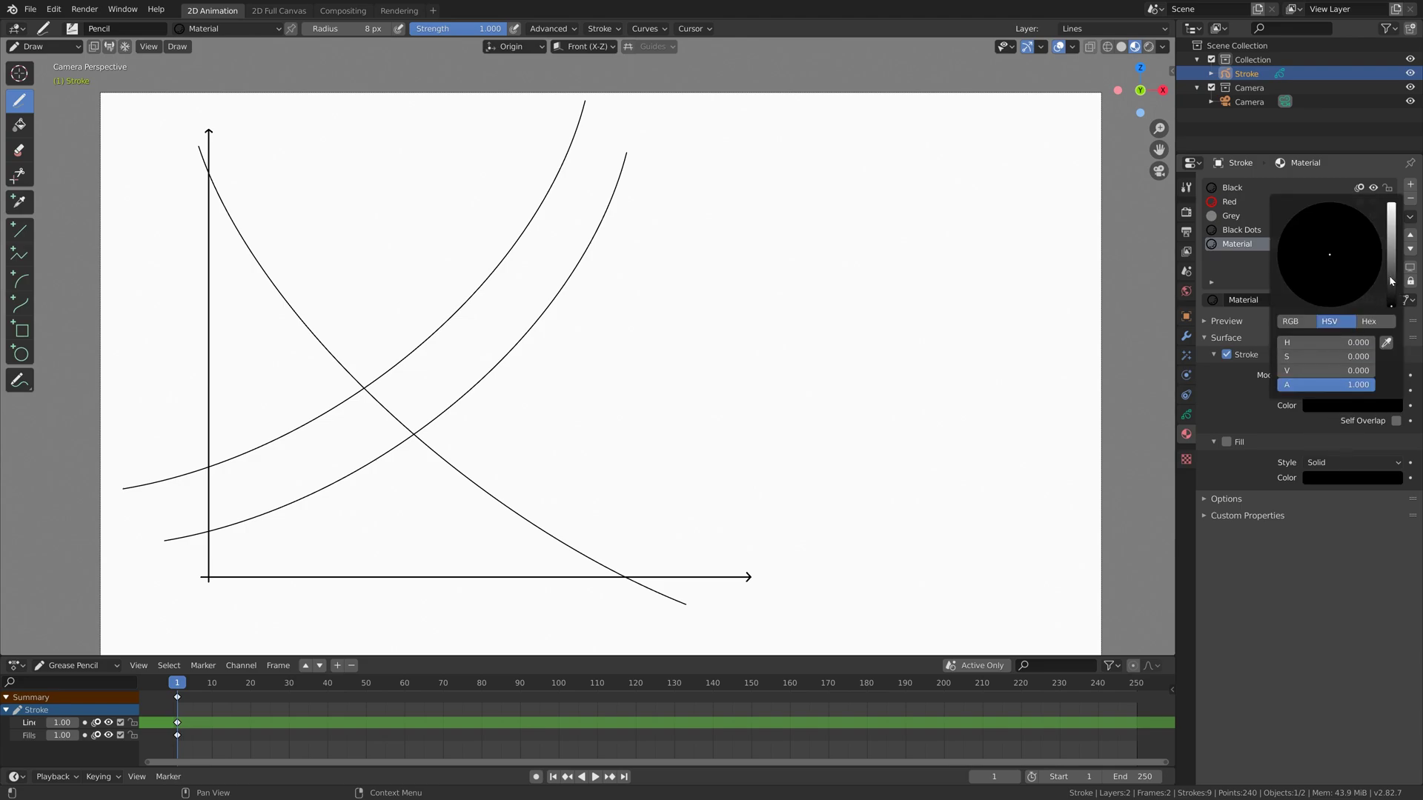
click(1391, 253)
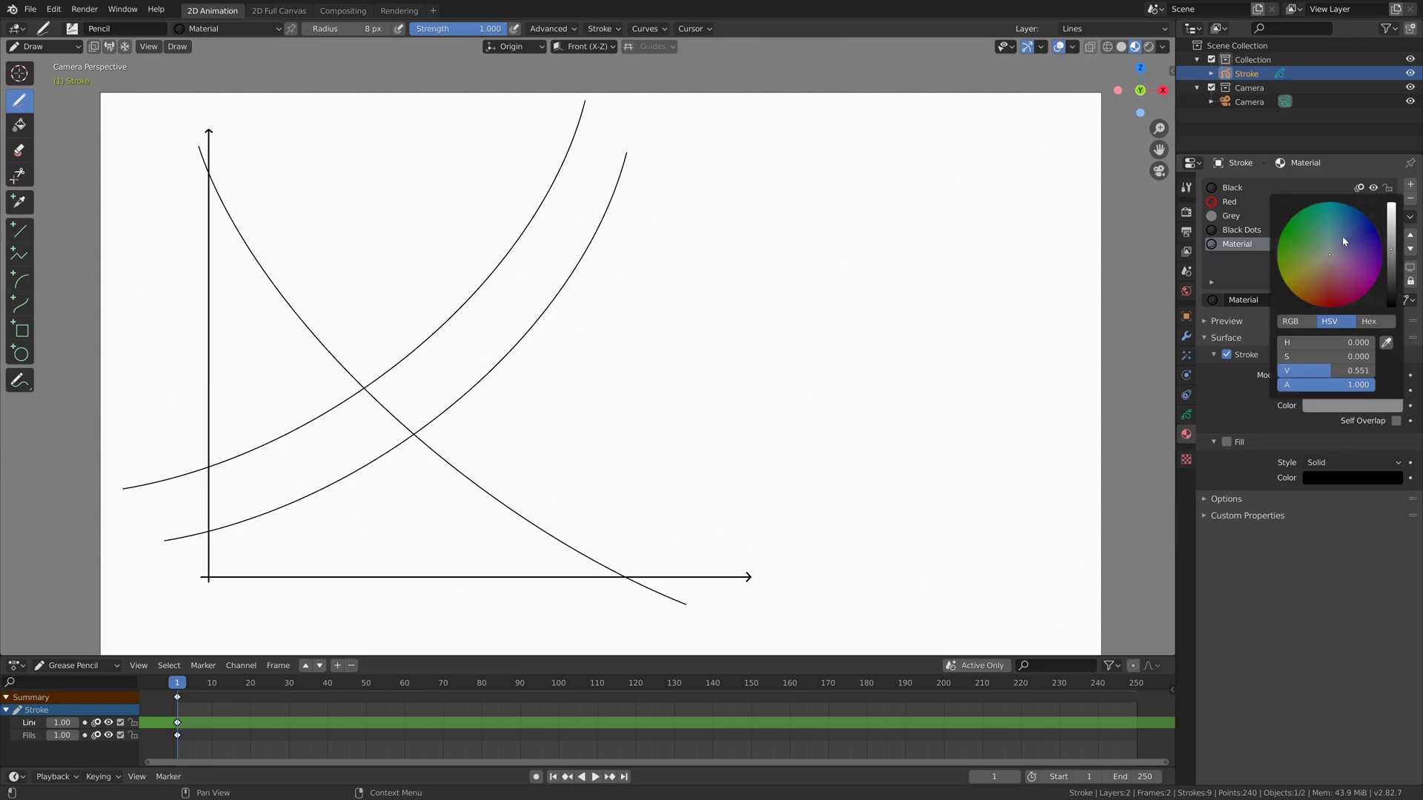
click(1341, 235)
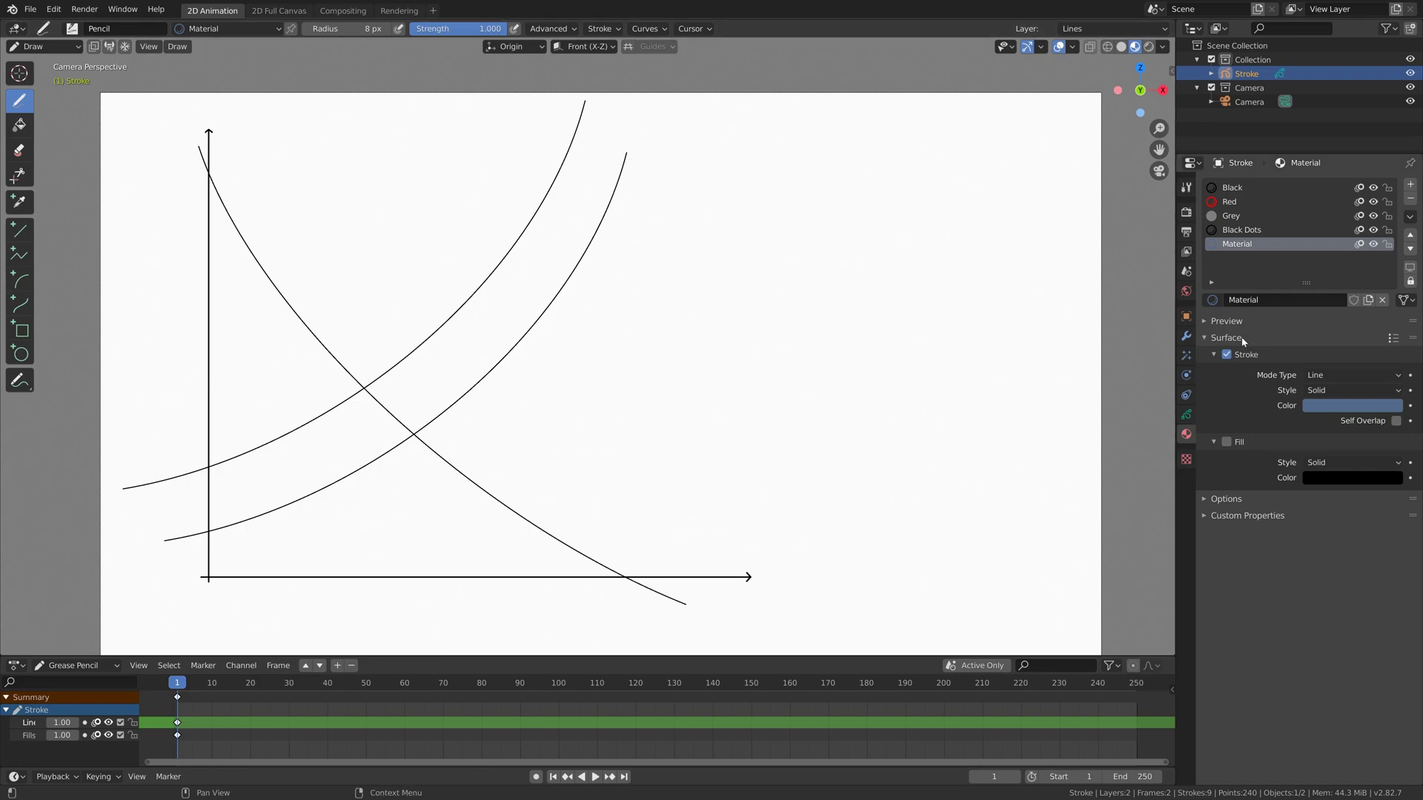
double_click(1274, 299)
text(Bl)
key(Return)
Step: Add a fill-only Blue fill material in the same pasted blue, then reselect Blue line
click(1411, 185)
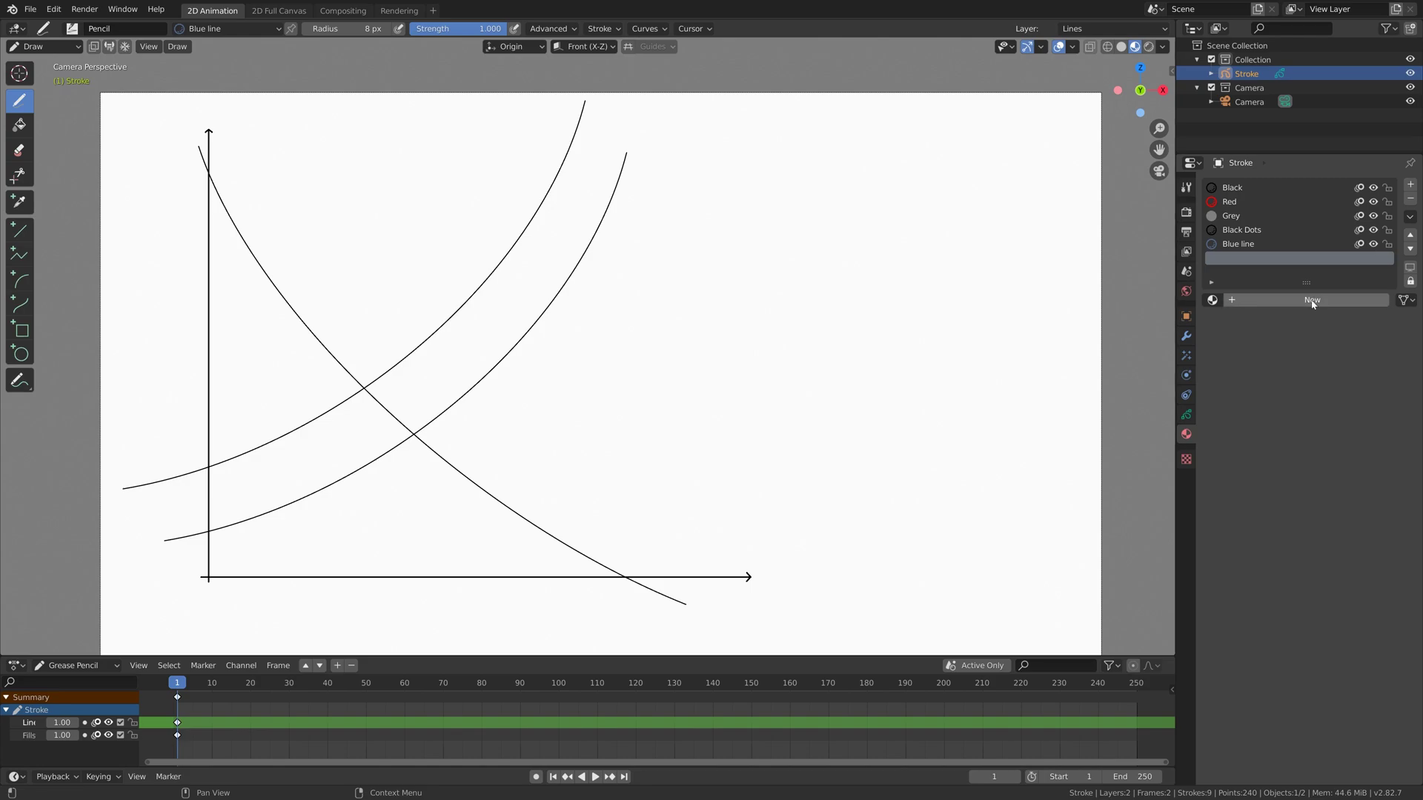
double_click(1280, 301)
text(B)
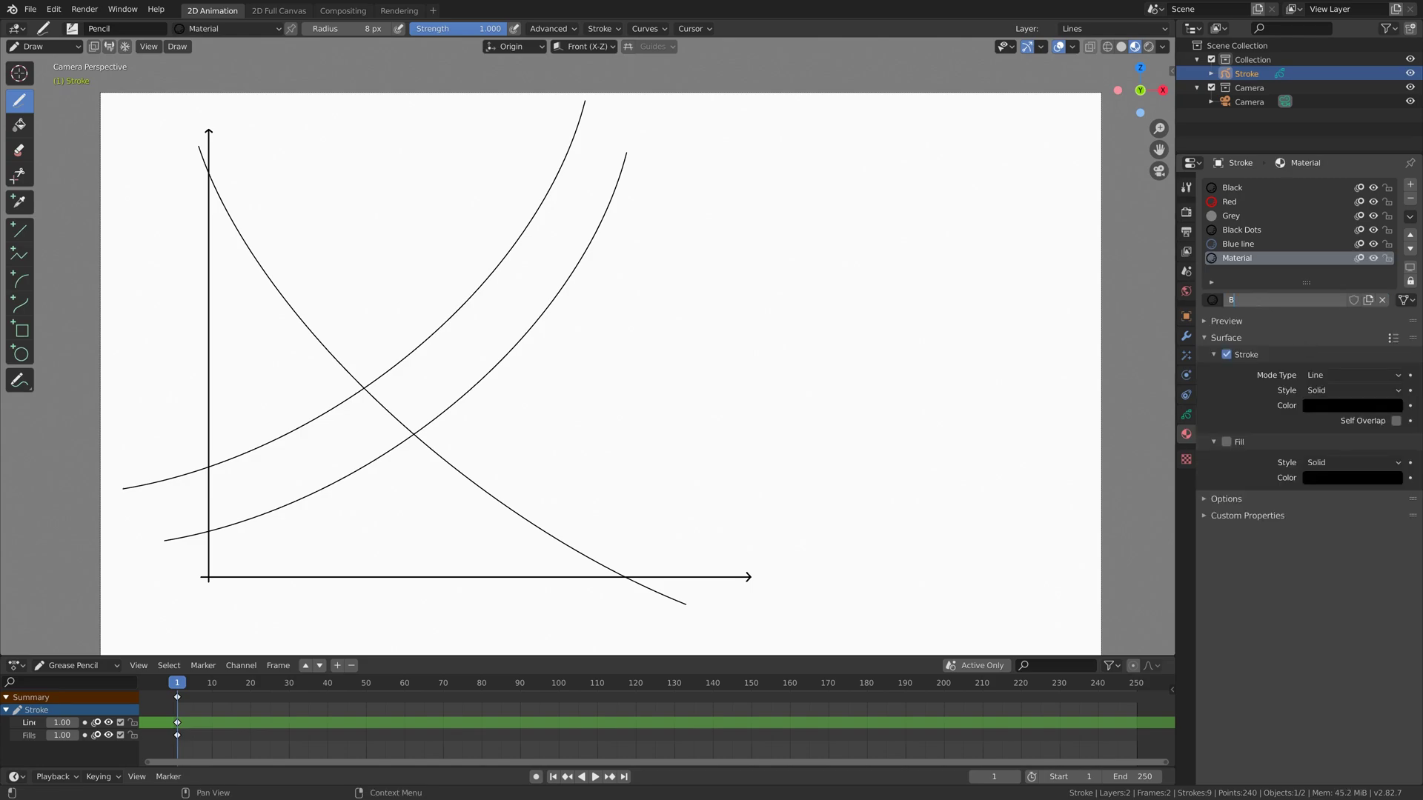
text(lue fill)
key(Return)
click(1226, 354)
click(1259, 244)
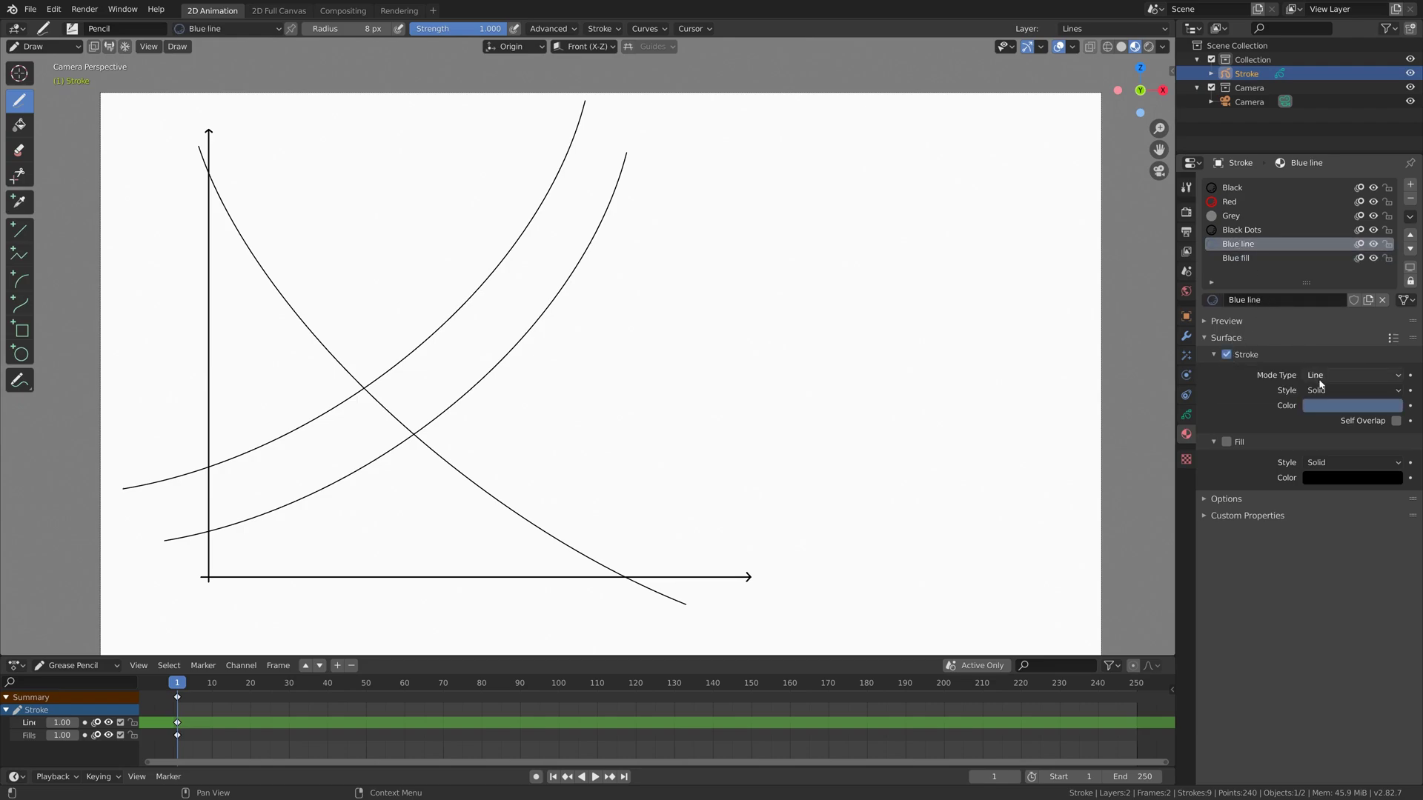
click(1244, 259)
click(1226, 442)
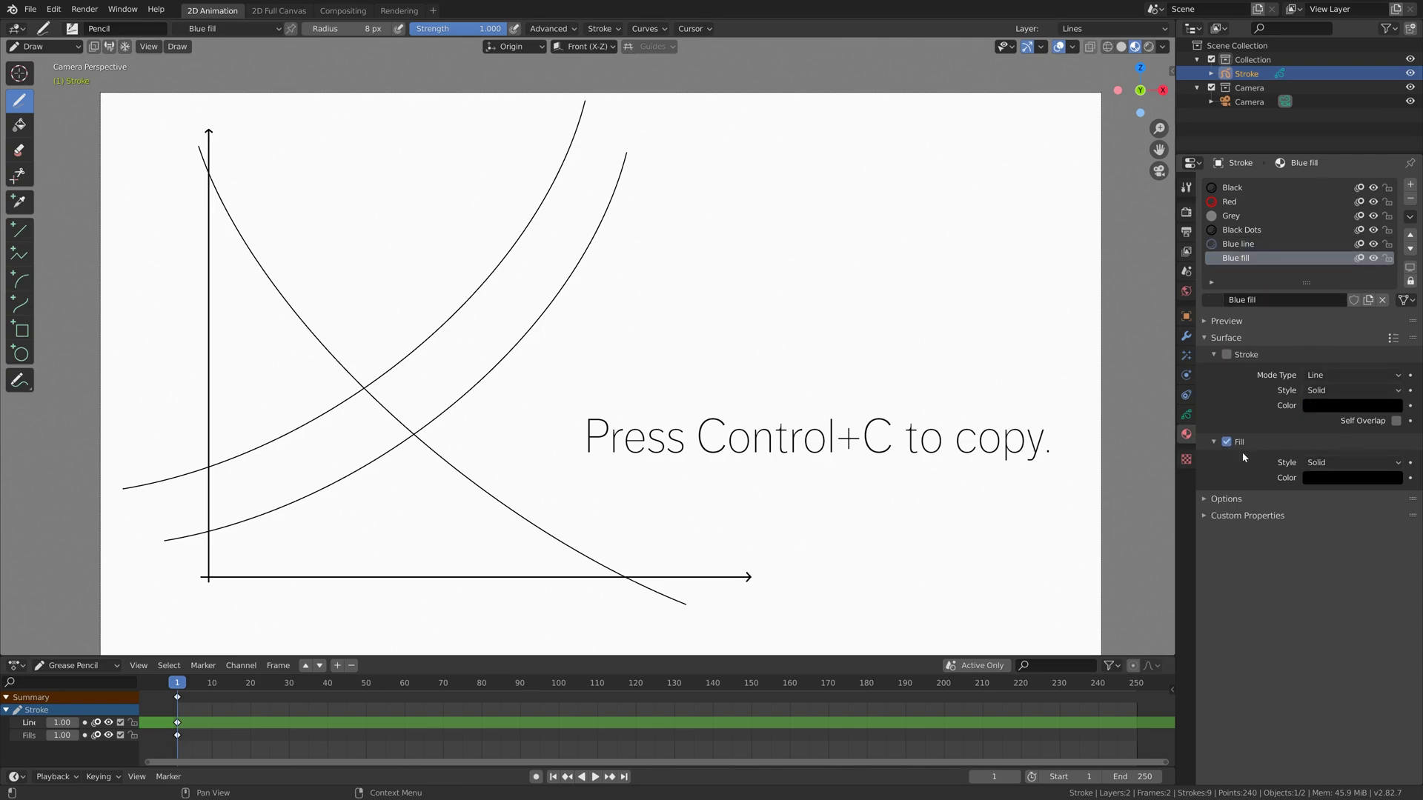
key(ctrl+v)
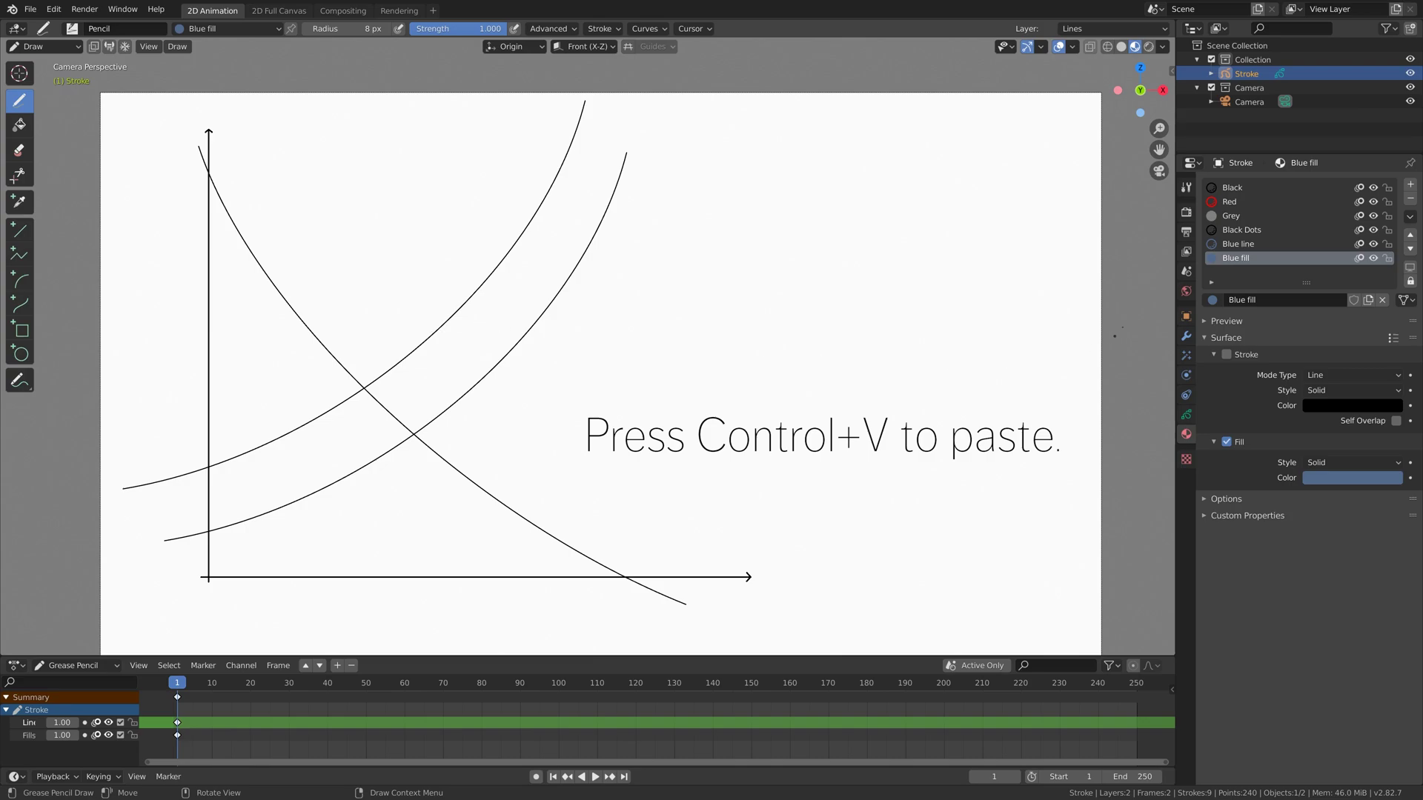
click(1247, 246)
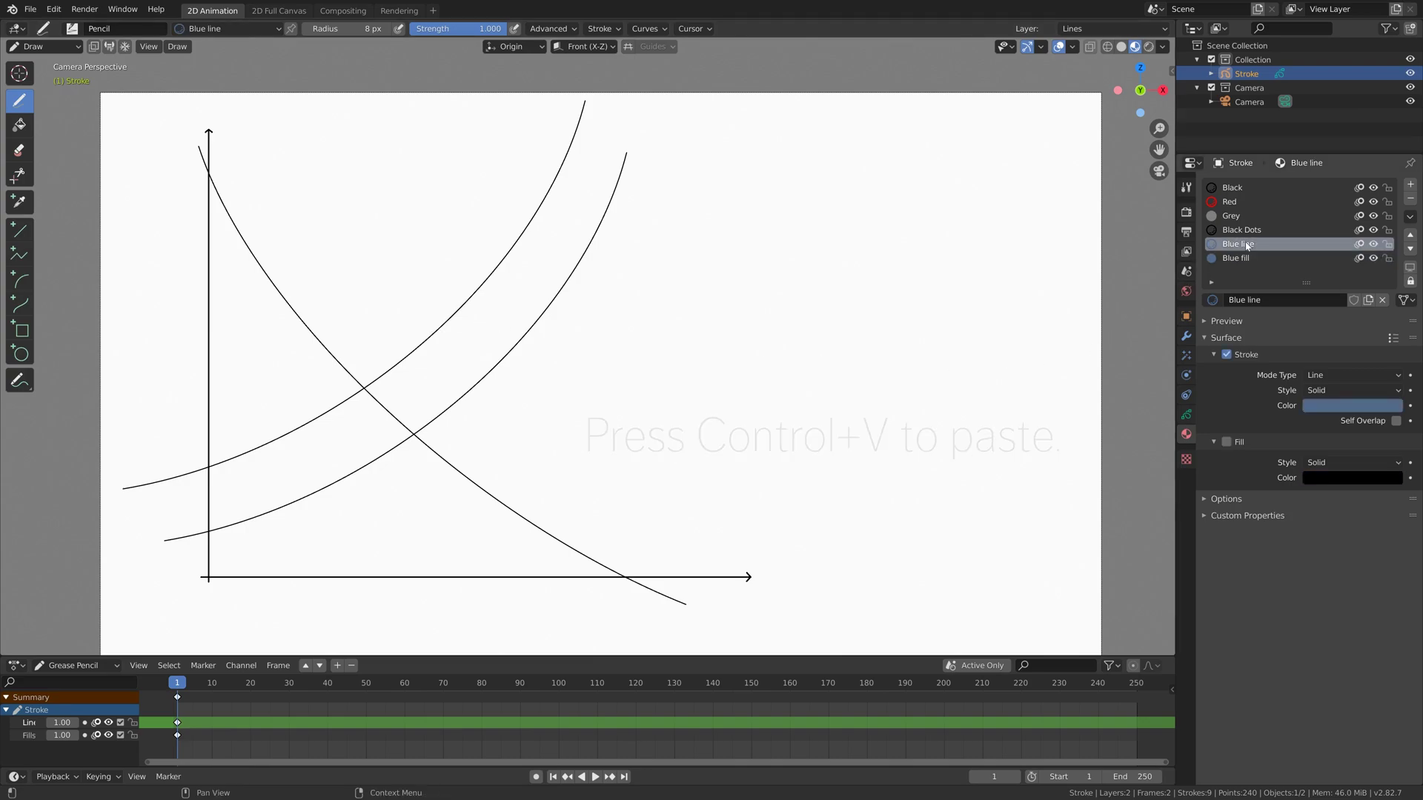
Step: Choose the Line tool with a 1 px brush radius
scroll(355, 362, up, 4)
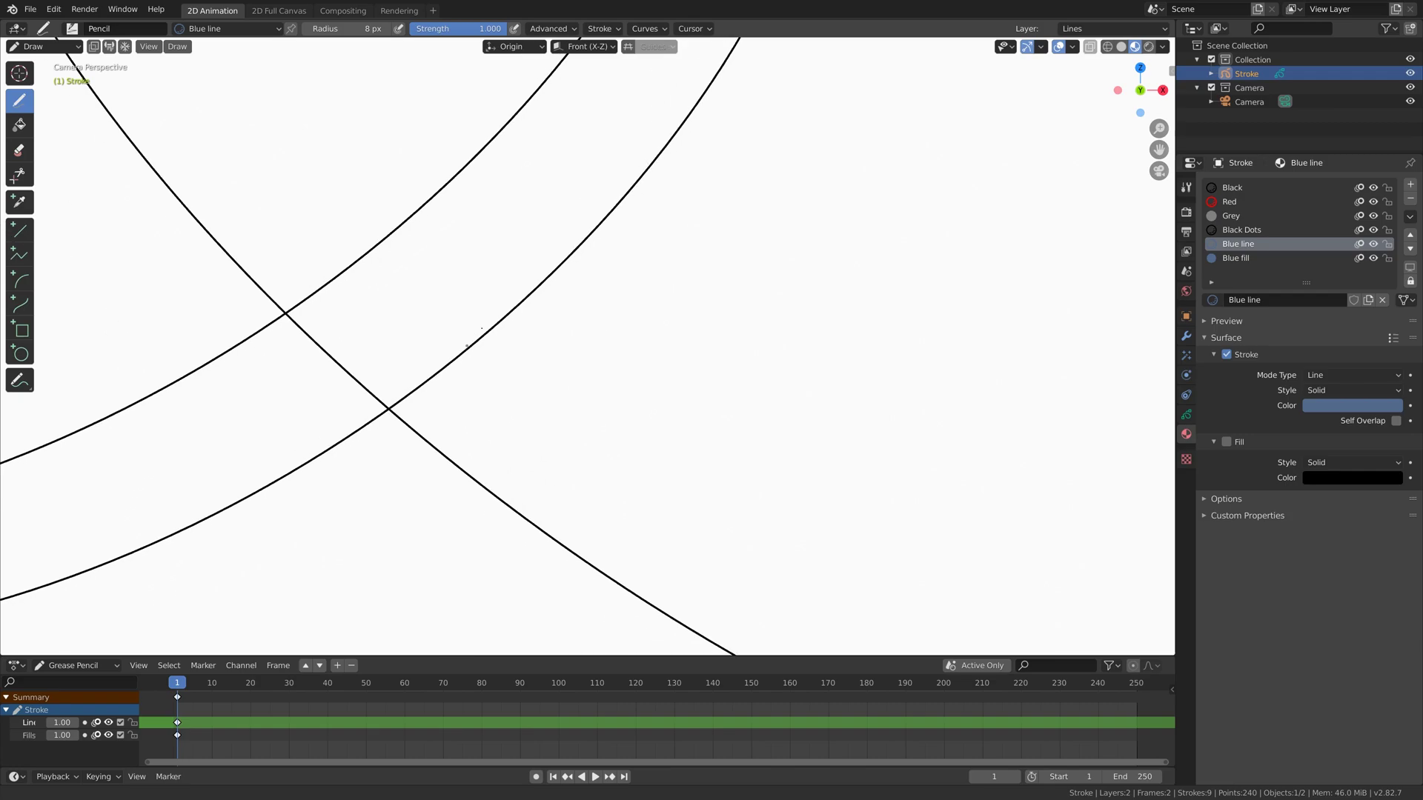
scroll(503, 243, up, 3)
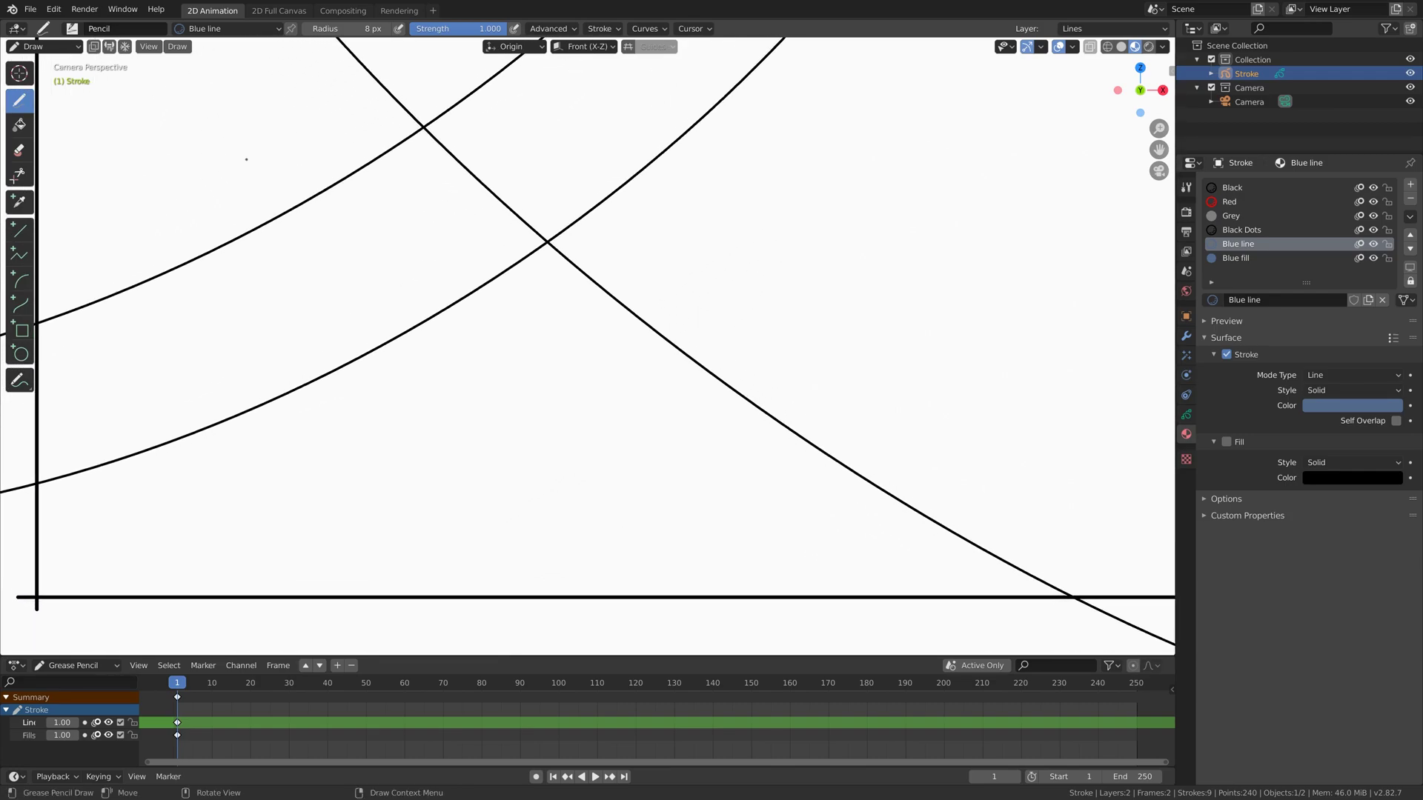
click(19, 231)
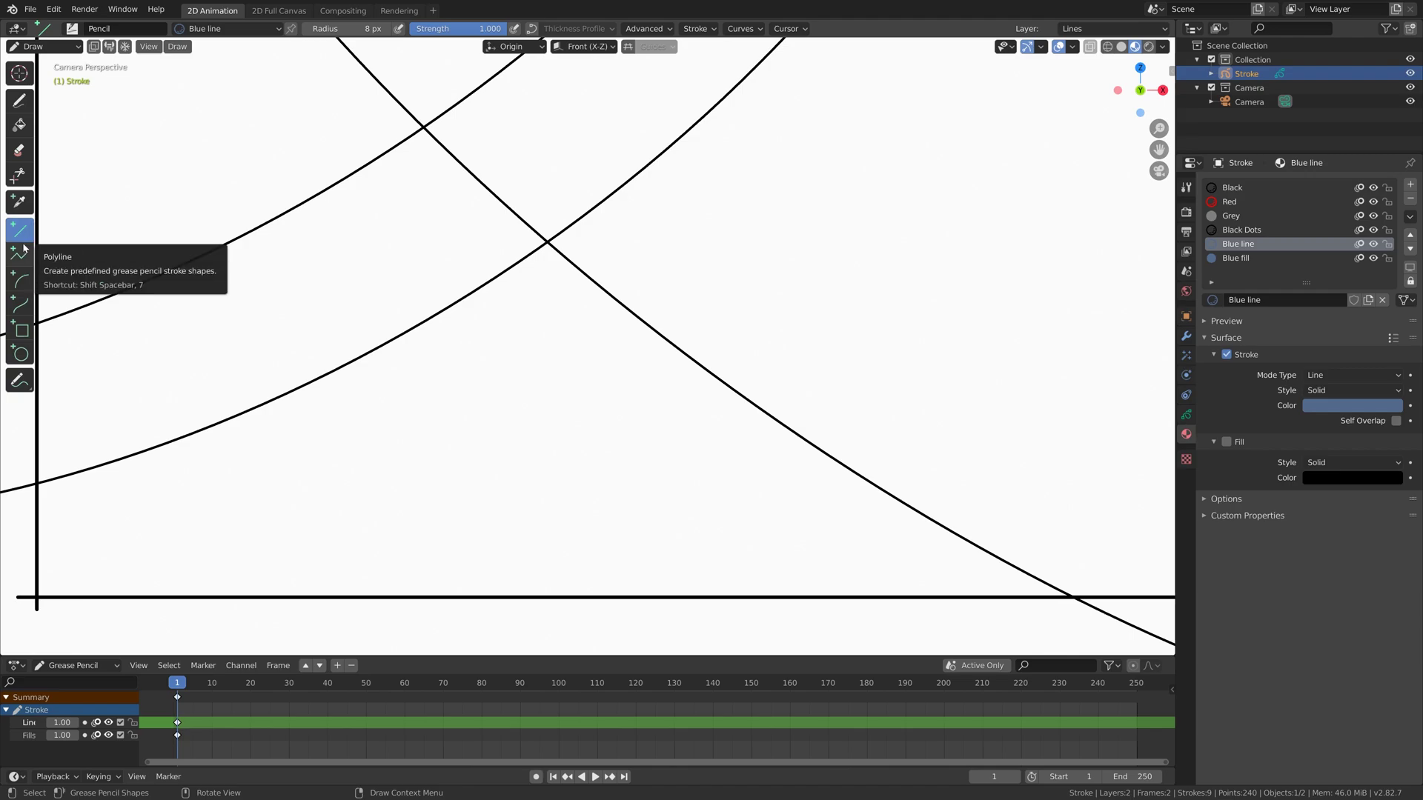
click(344, 29)
text(1)
key(Return)
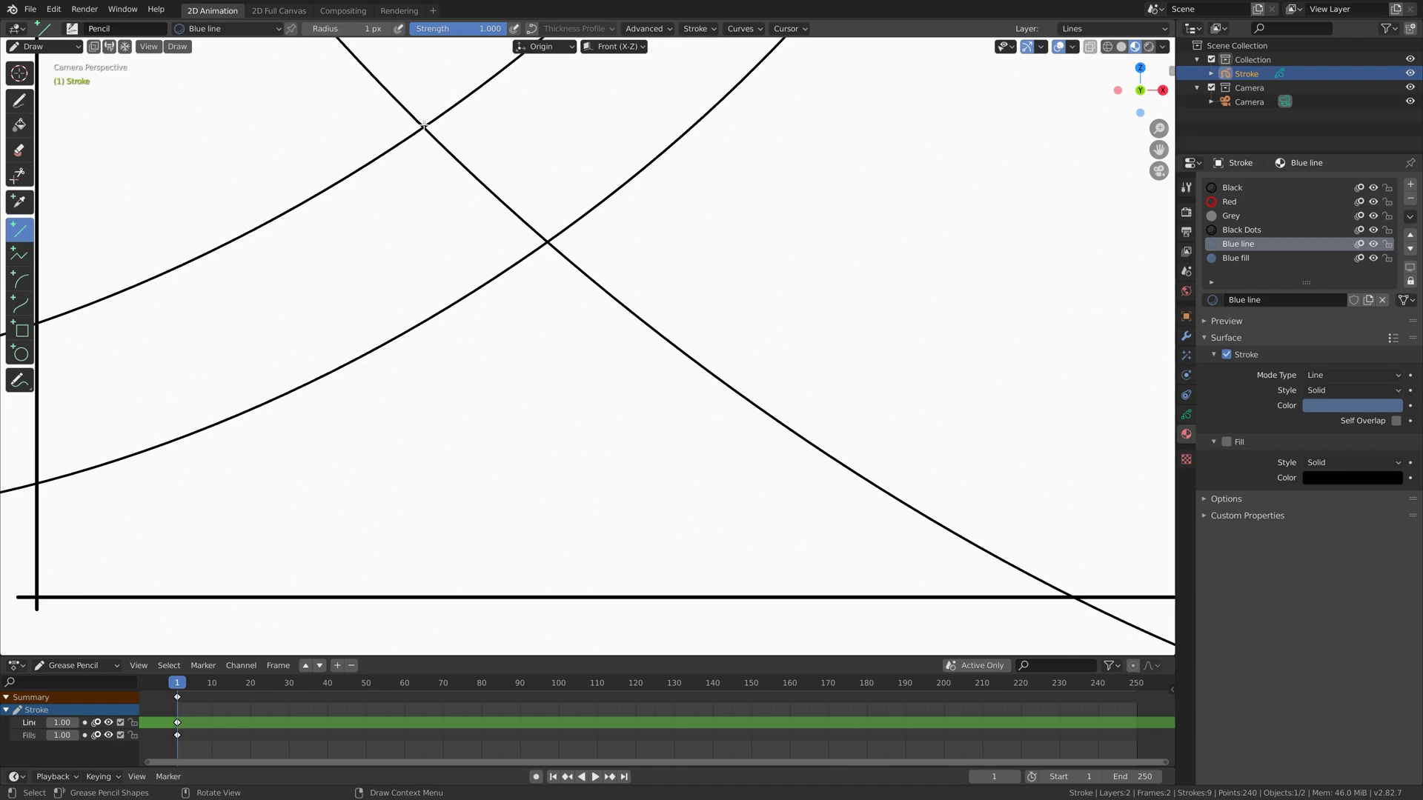
Step: Draw a vertical line from the upper supply-demand crossing to the lower supply curve, then select Blue fill
scroll(413, 143, up, 3)
shift+middle_drag(481, 232, 530, 300)
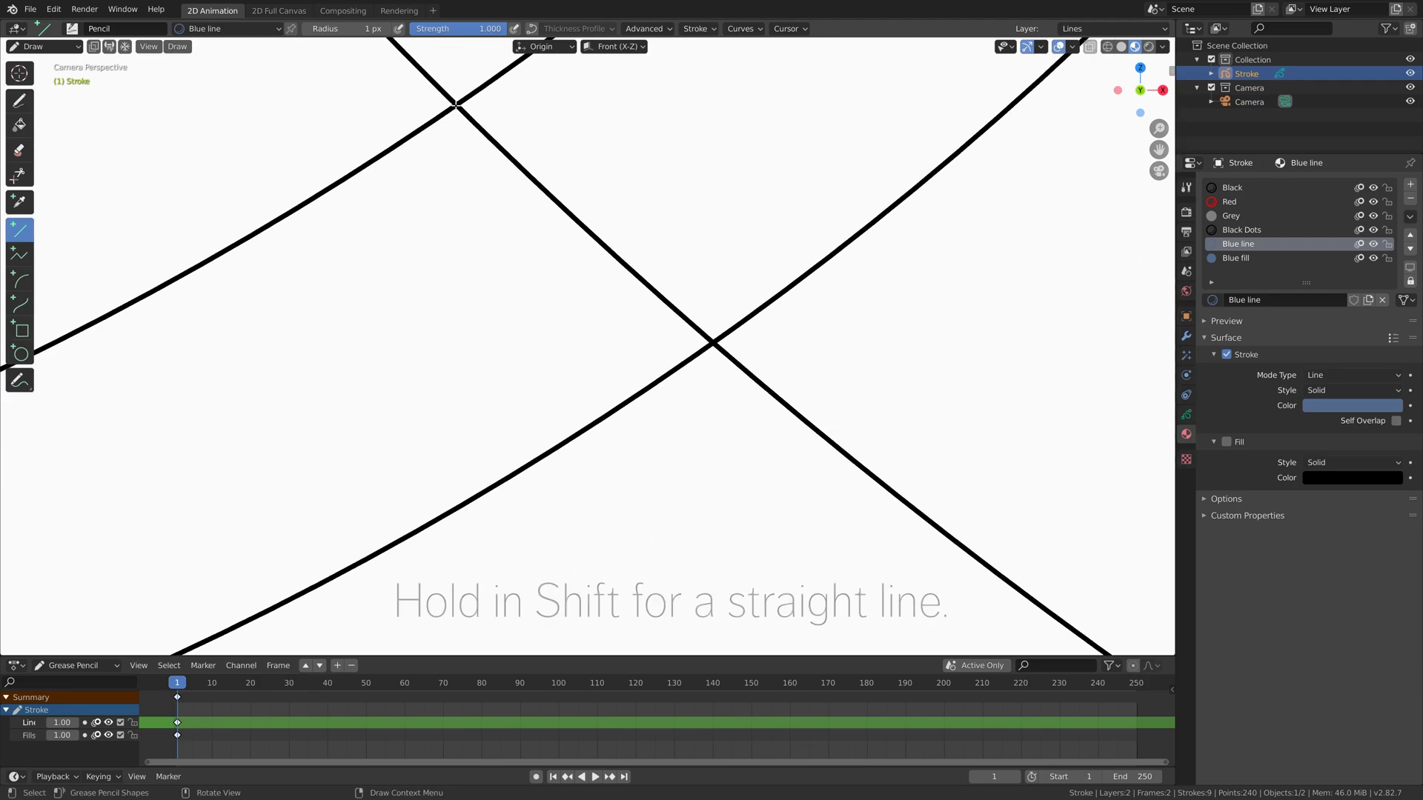
mouse_move(456, 106)
mouse_down()
mouse_move(455, 240)
mouse_move(506, 487)
mouse_up()
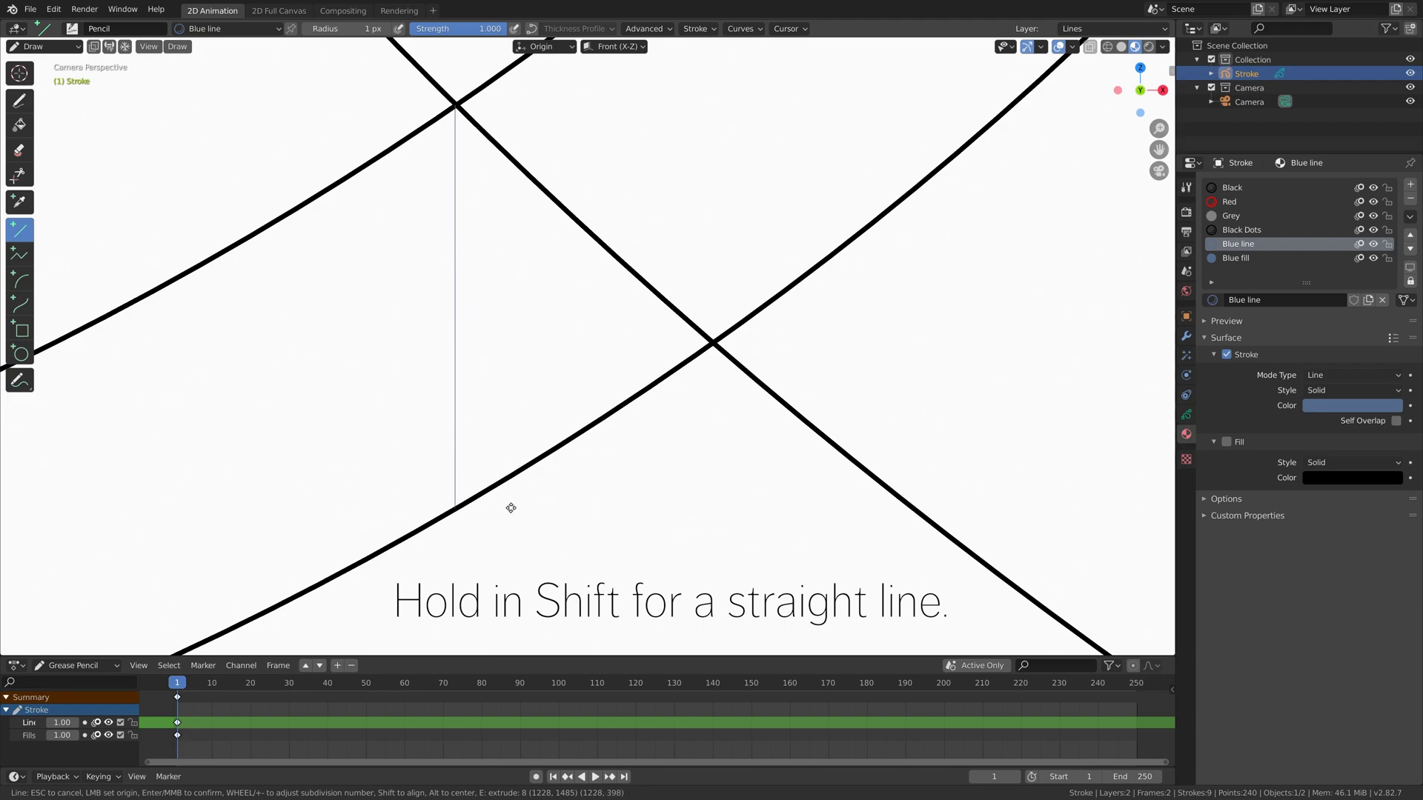
shift+drag(511, 507, 510, 508)
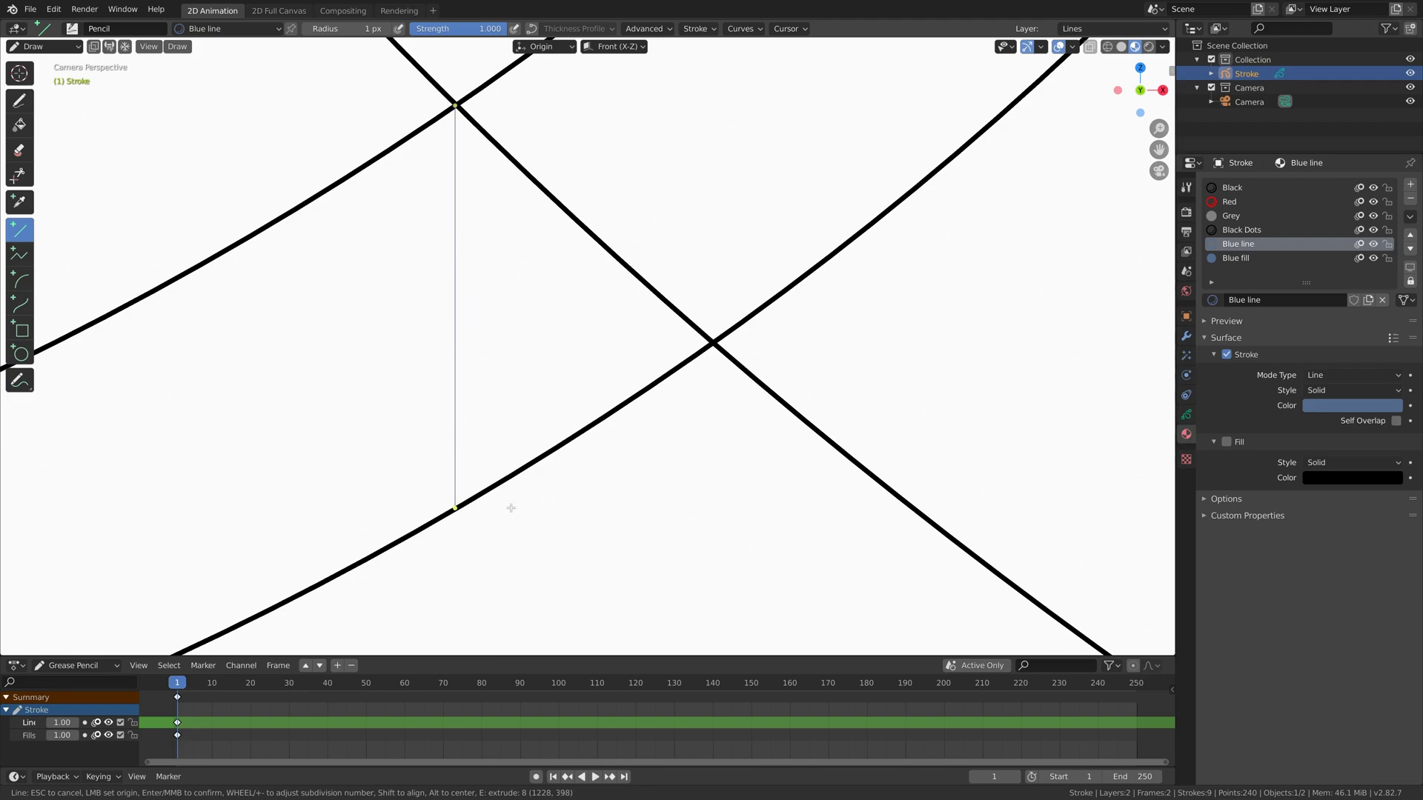
key(Return)
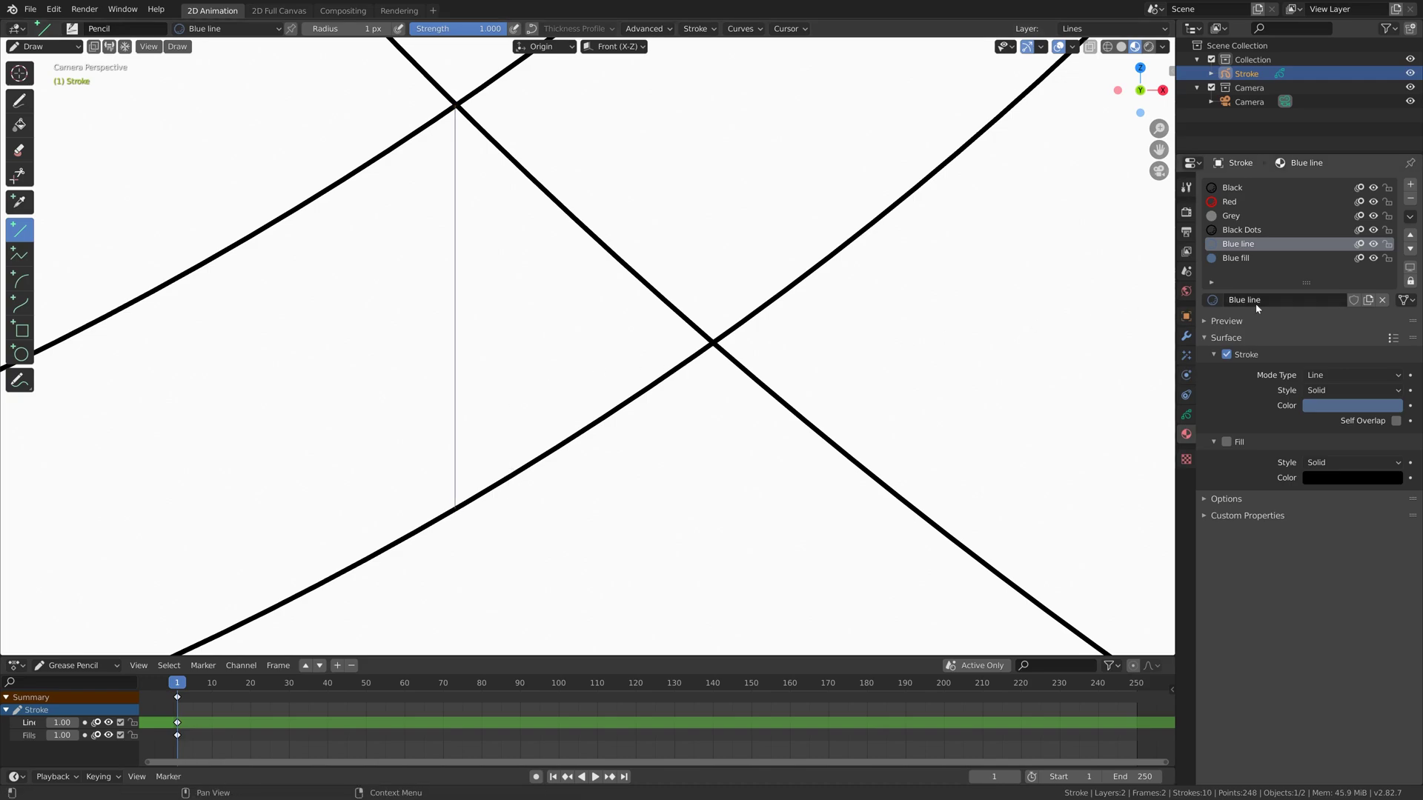
click(1271, 258)
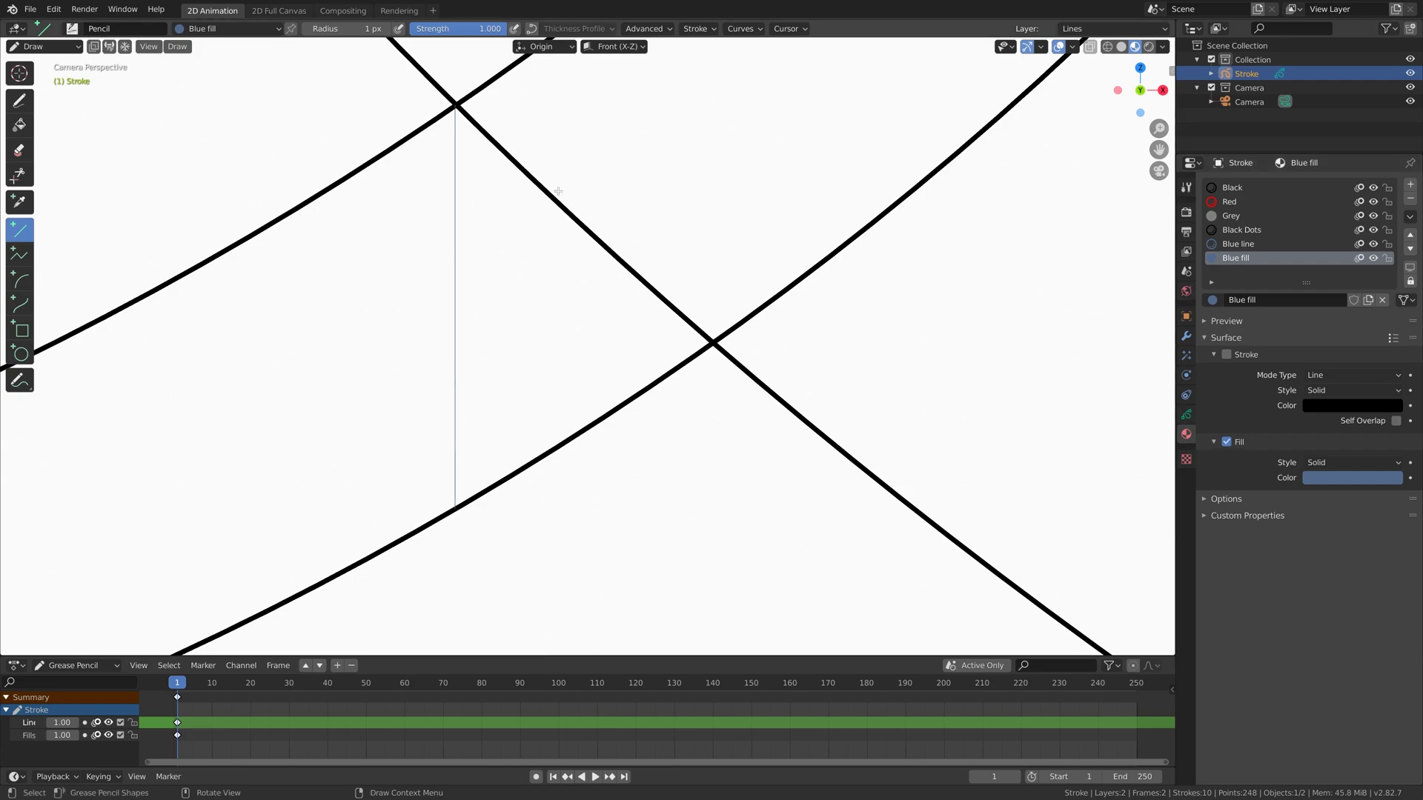
Step: Fill the triangle between the vertical line, demand and lower supply curves blue at 1 px thickness
click(17, 126)
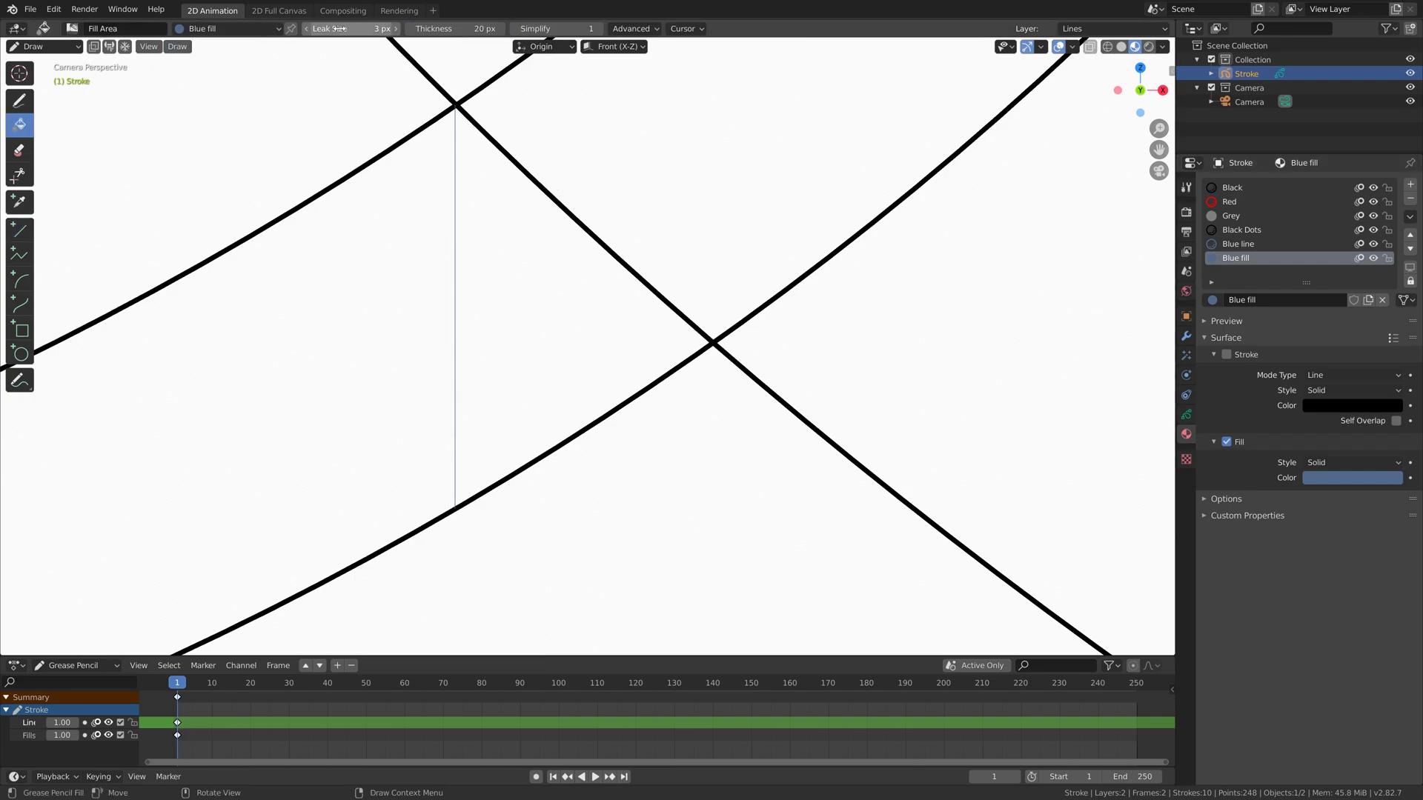
click(445, 28)
text(1)
key(Return)
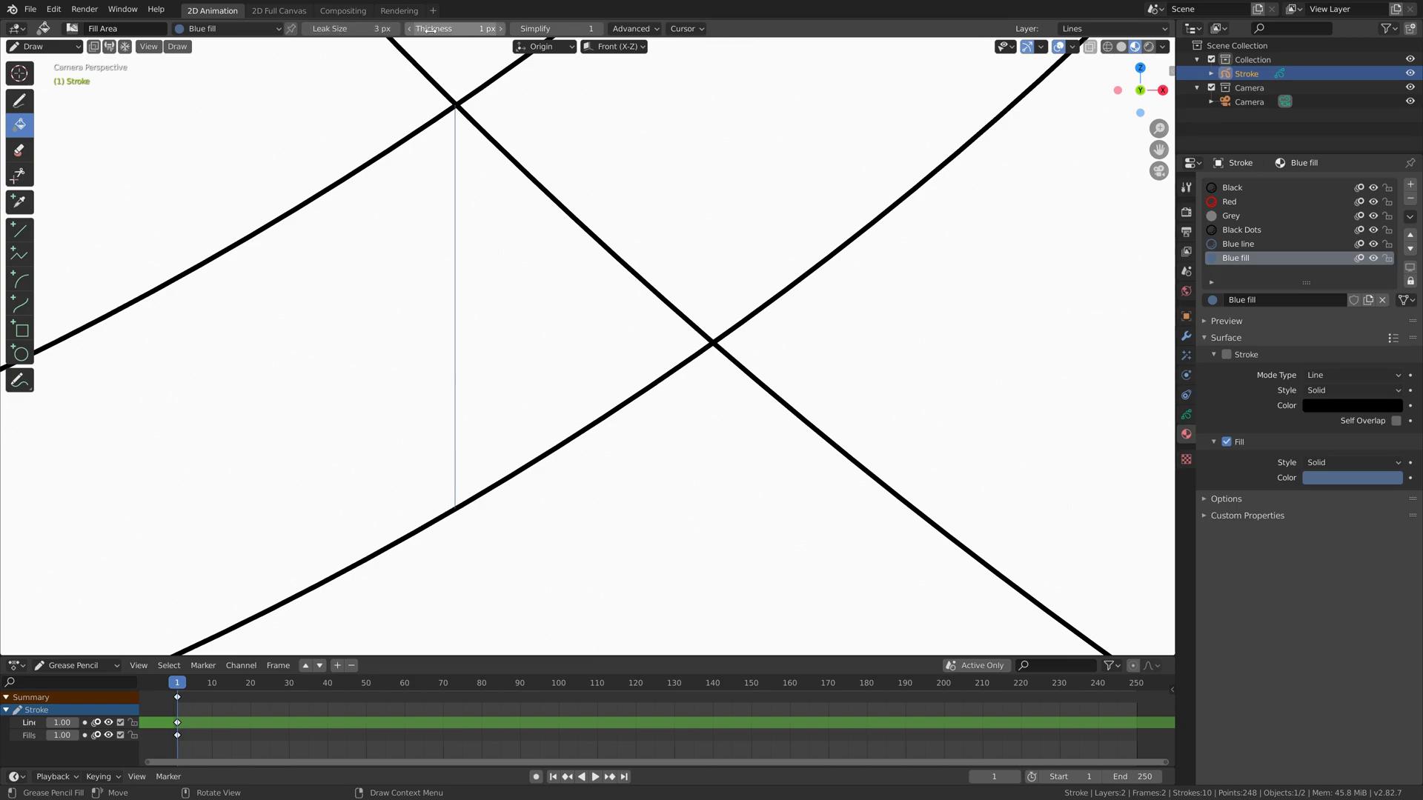
click(505, 257)
scroll(521, 258, down, 6)
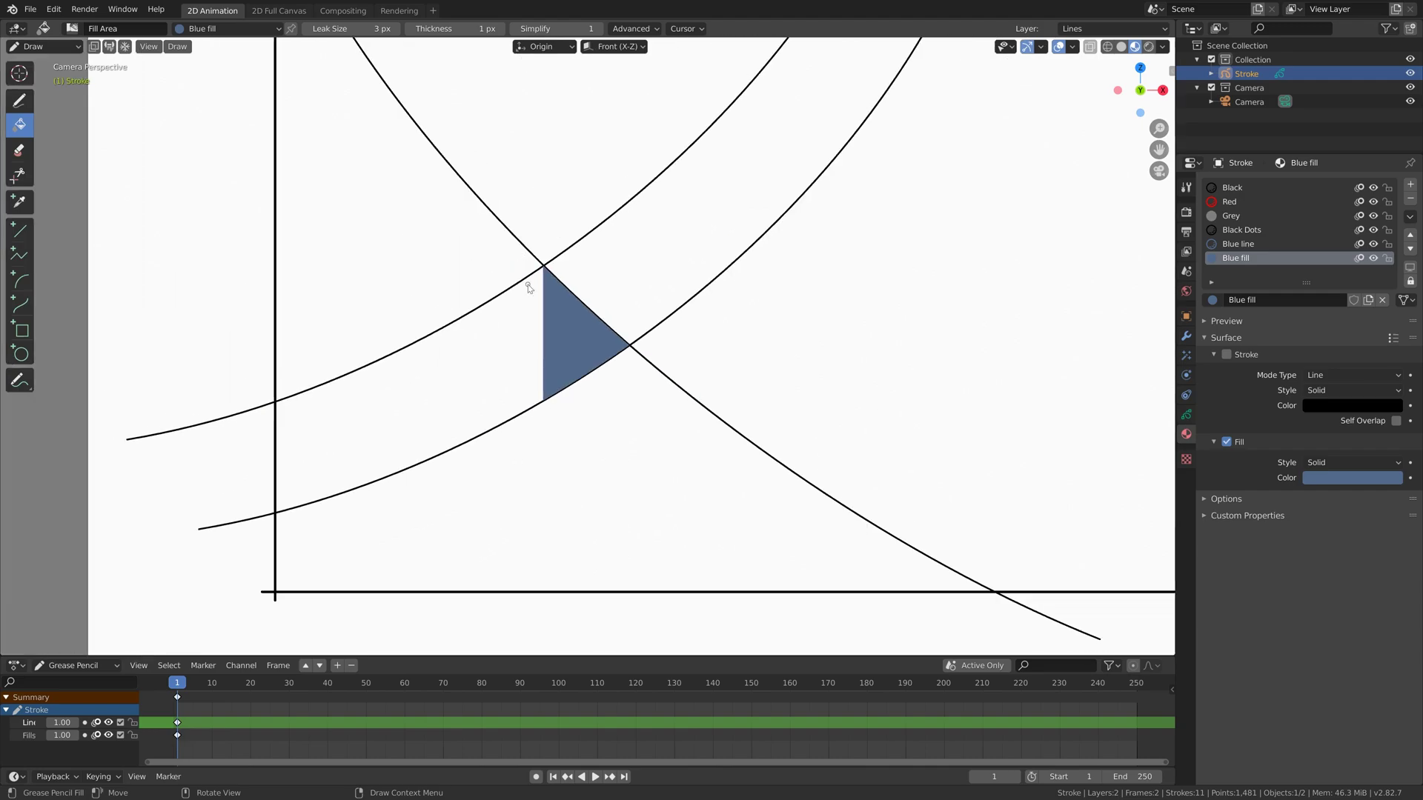
scroll(608, 286, up, 3)
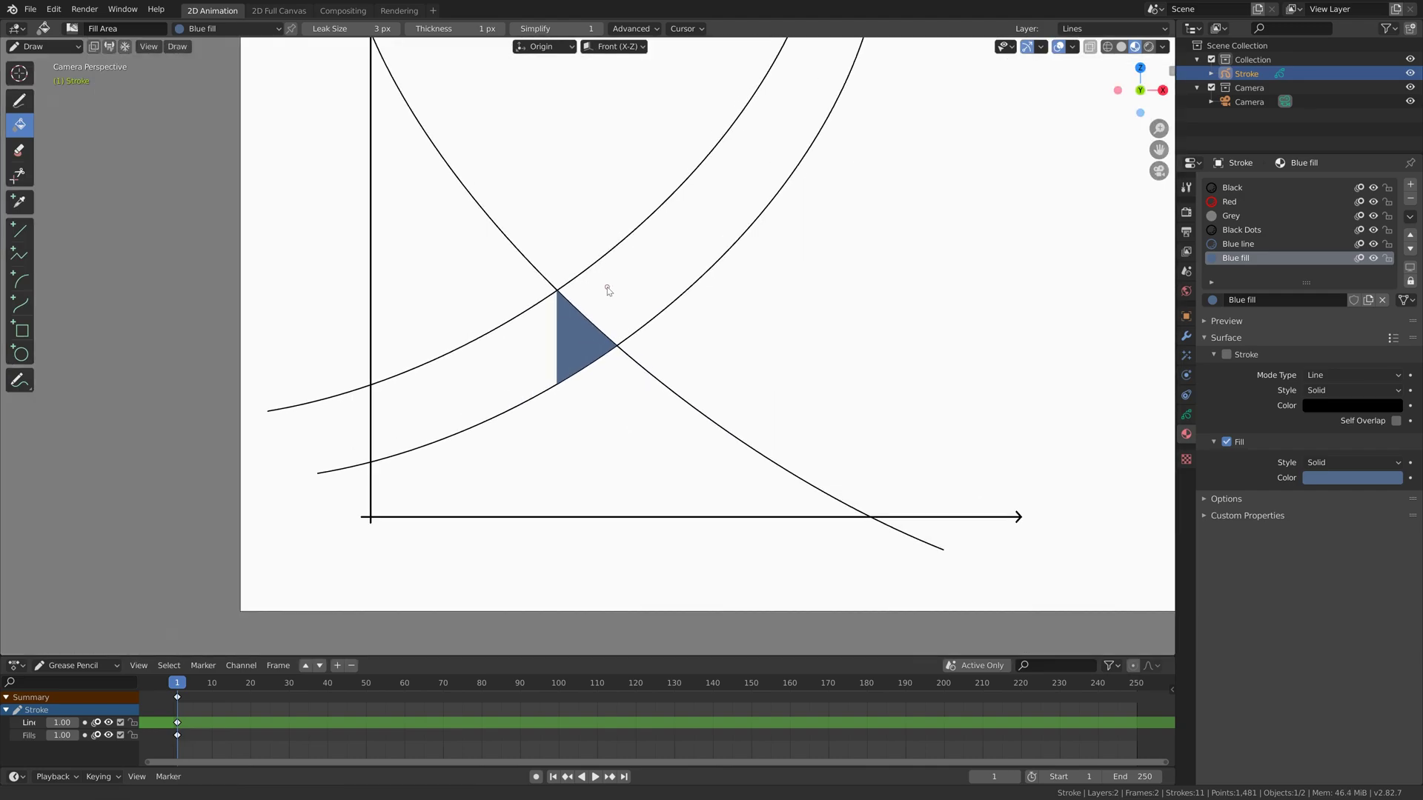
scroll(578, 302, up, 2)
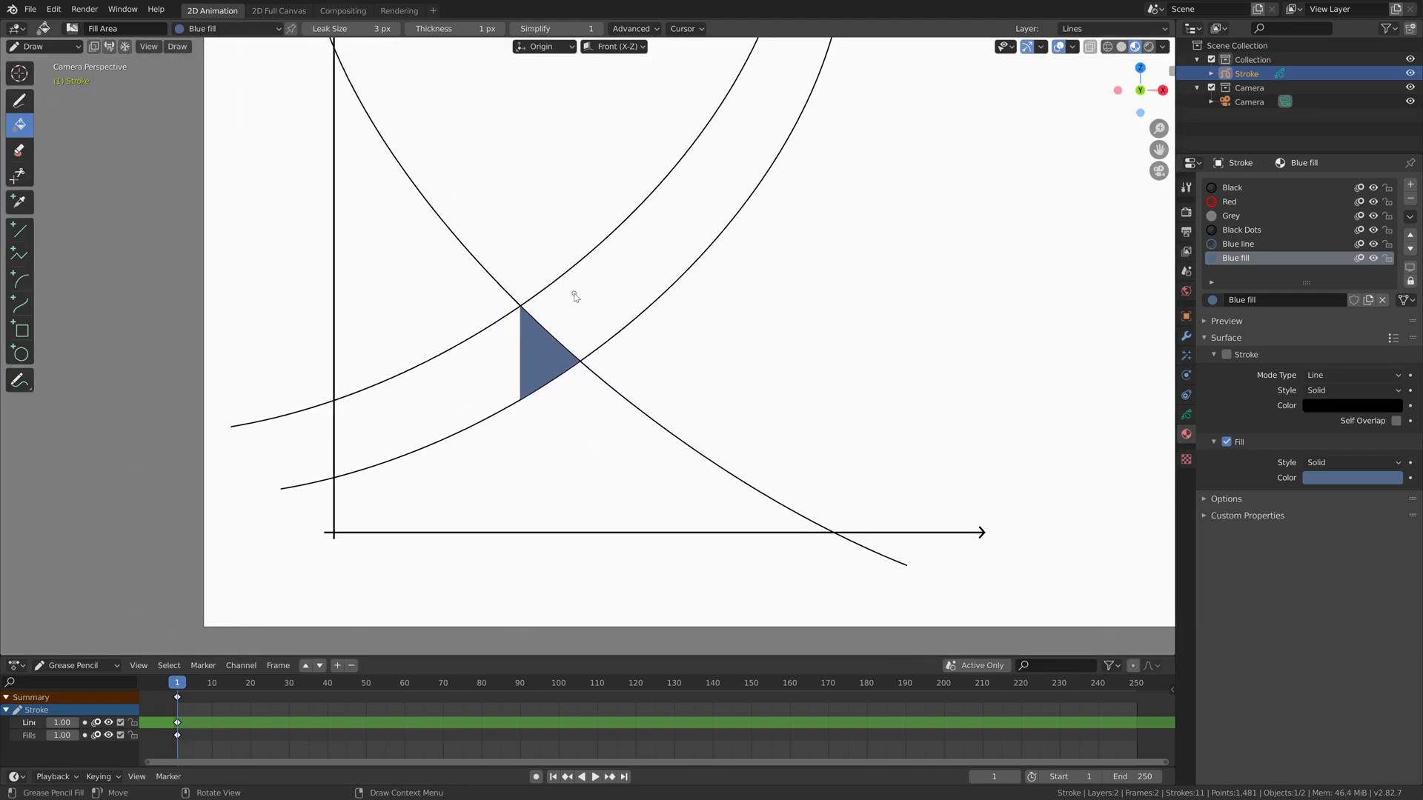
click(29, 9)
Step: Save the project via Save As under the name 'tutorial' in the Economics folder
click(58, 115)
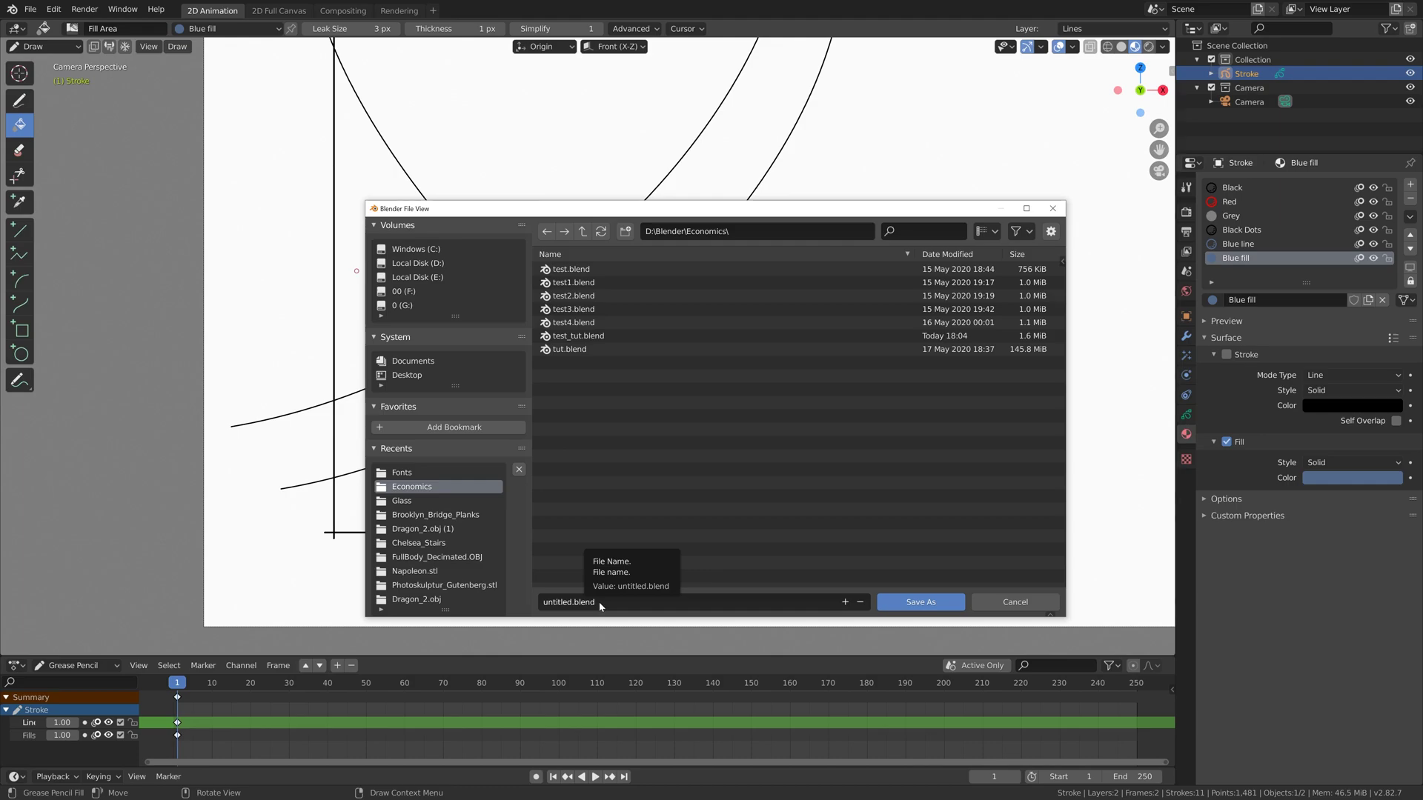
click(600, 602)
text(tut)
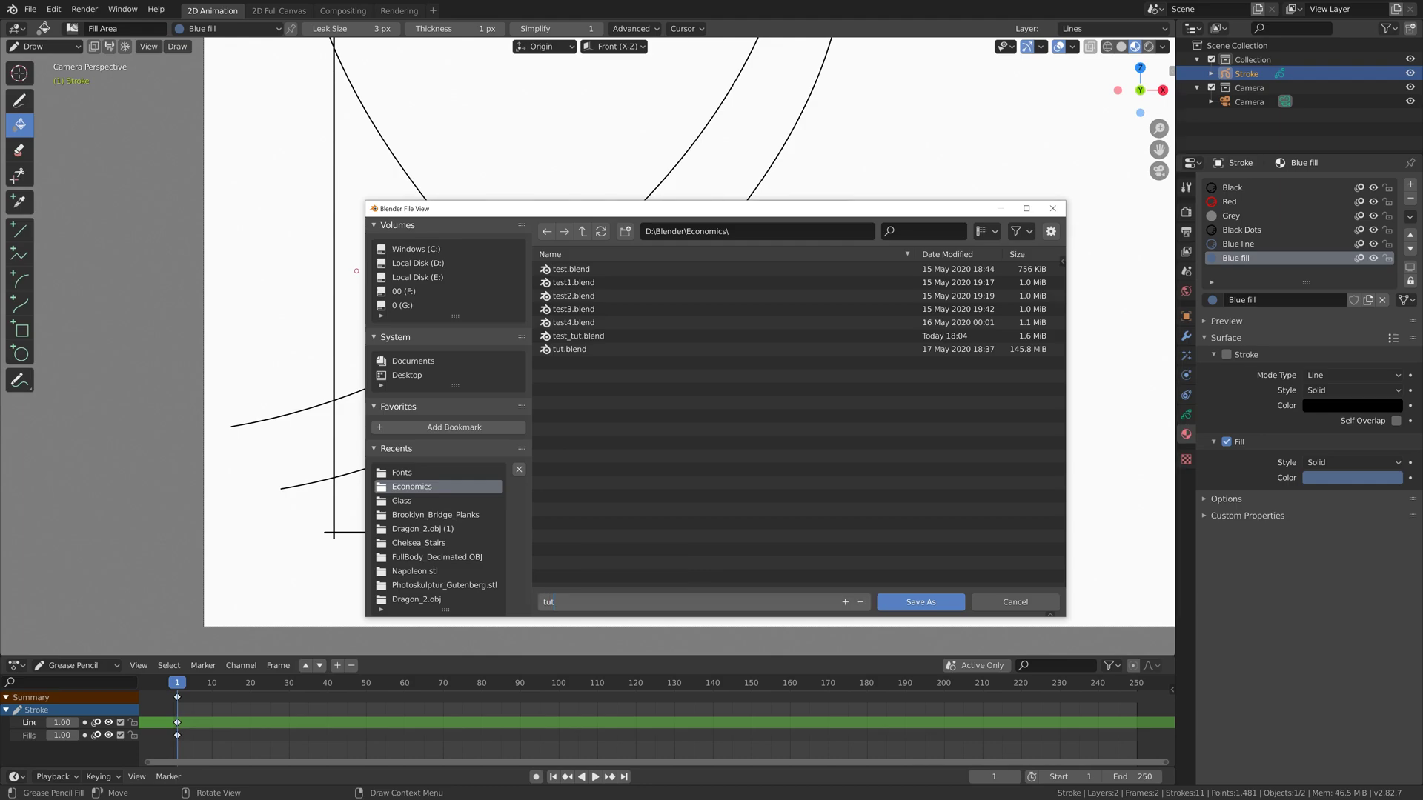
text(orial)
key(Return)
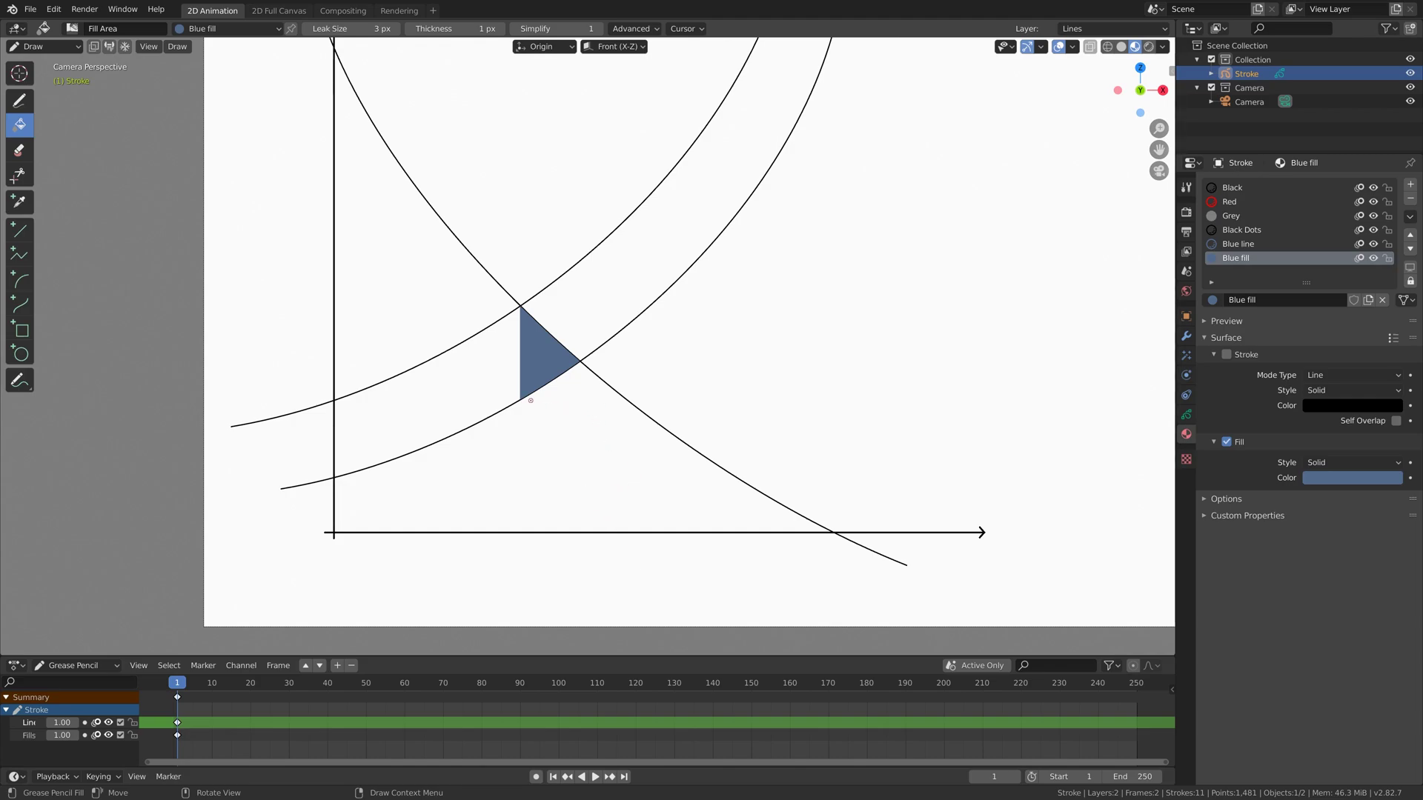
Step: Make Black Dots the active material and choose the Line tool with a 10 px radius
click(1241, 230)
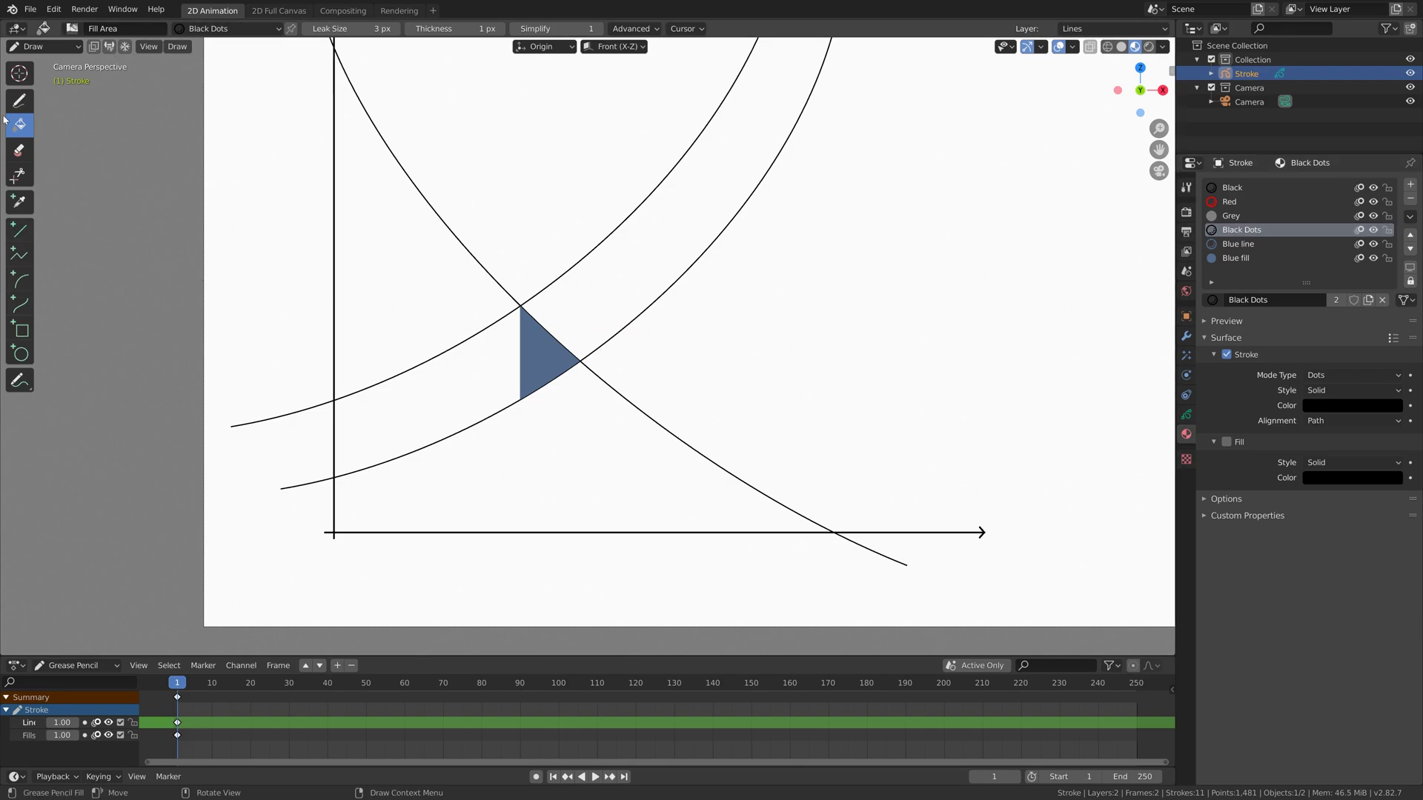
click(19, 100)
click(19, 229)
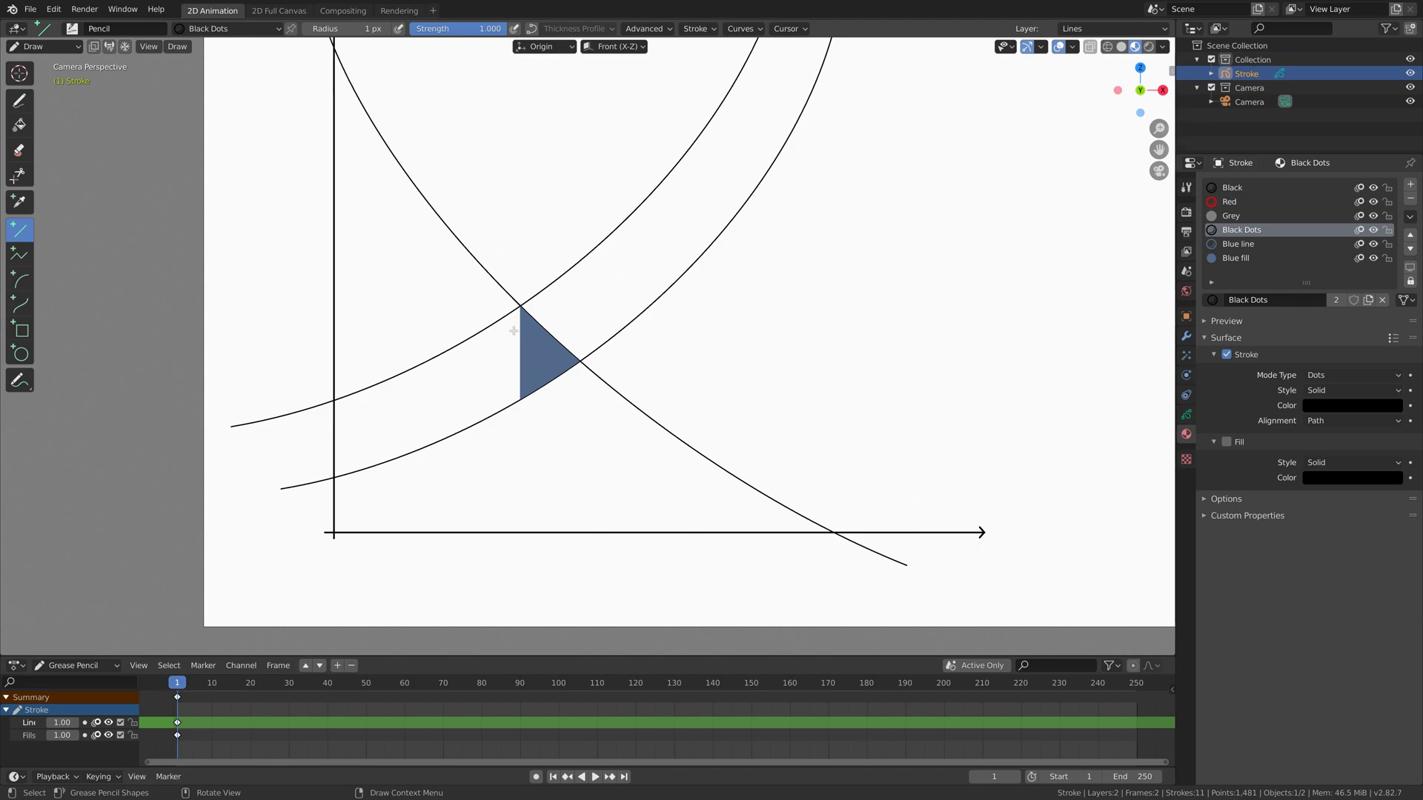
click(348, 29)
text(10)
key(Return)
Step: Draw a dotted horizontal line from the triangle's top corner left to the vertical axis
scroll(416, 343, up, 5)
mouse_move(415, 342)
shift+middle_down()
mouse_move(568, 381)
mouse_move(749, 386)
shift+middle_up()
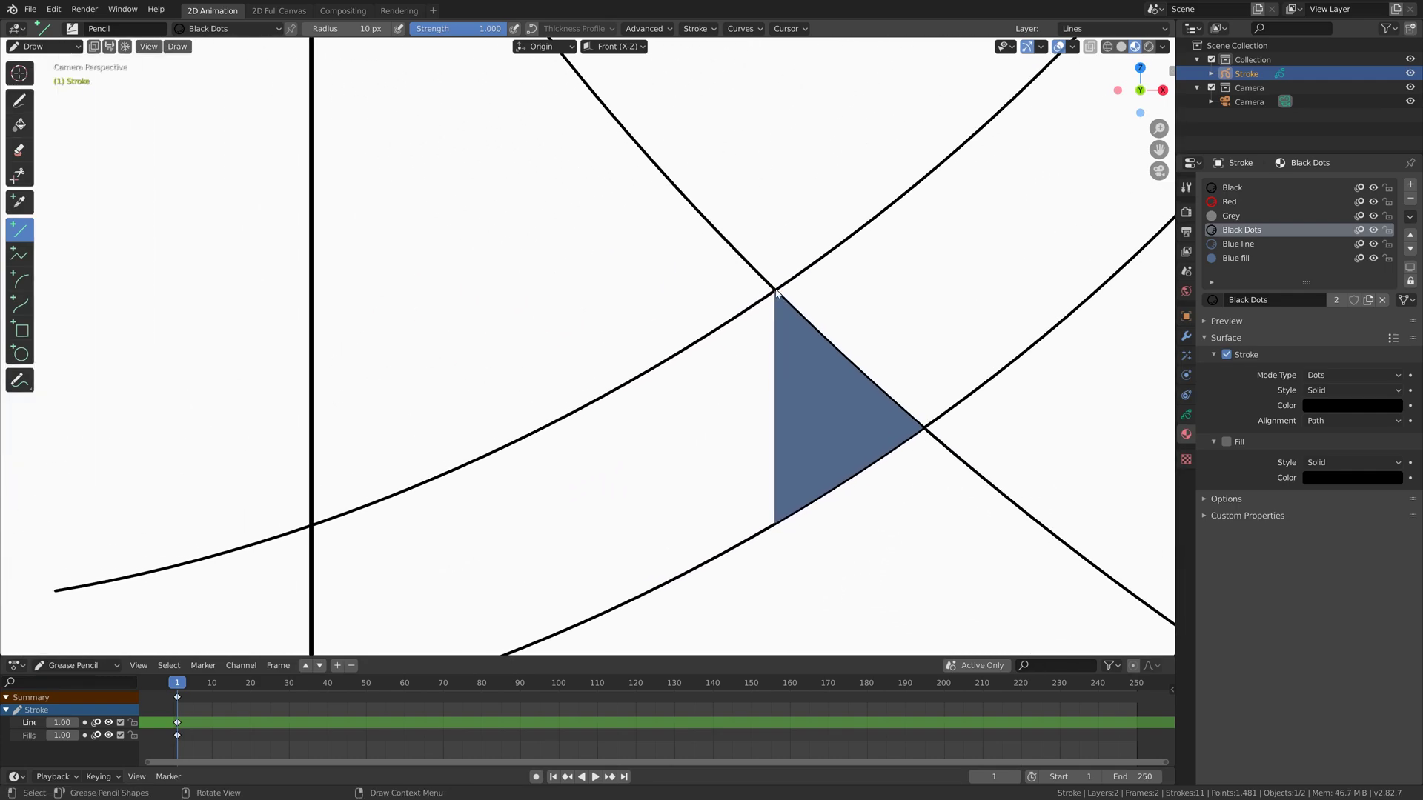
shift+drag(775, 294, 313, 317)
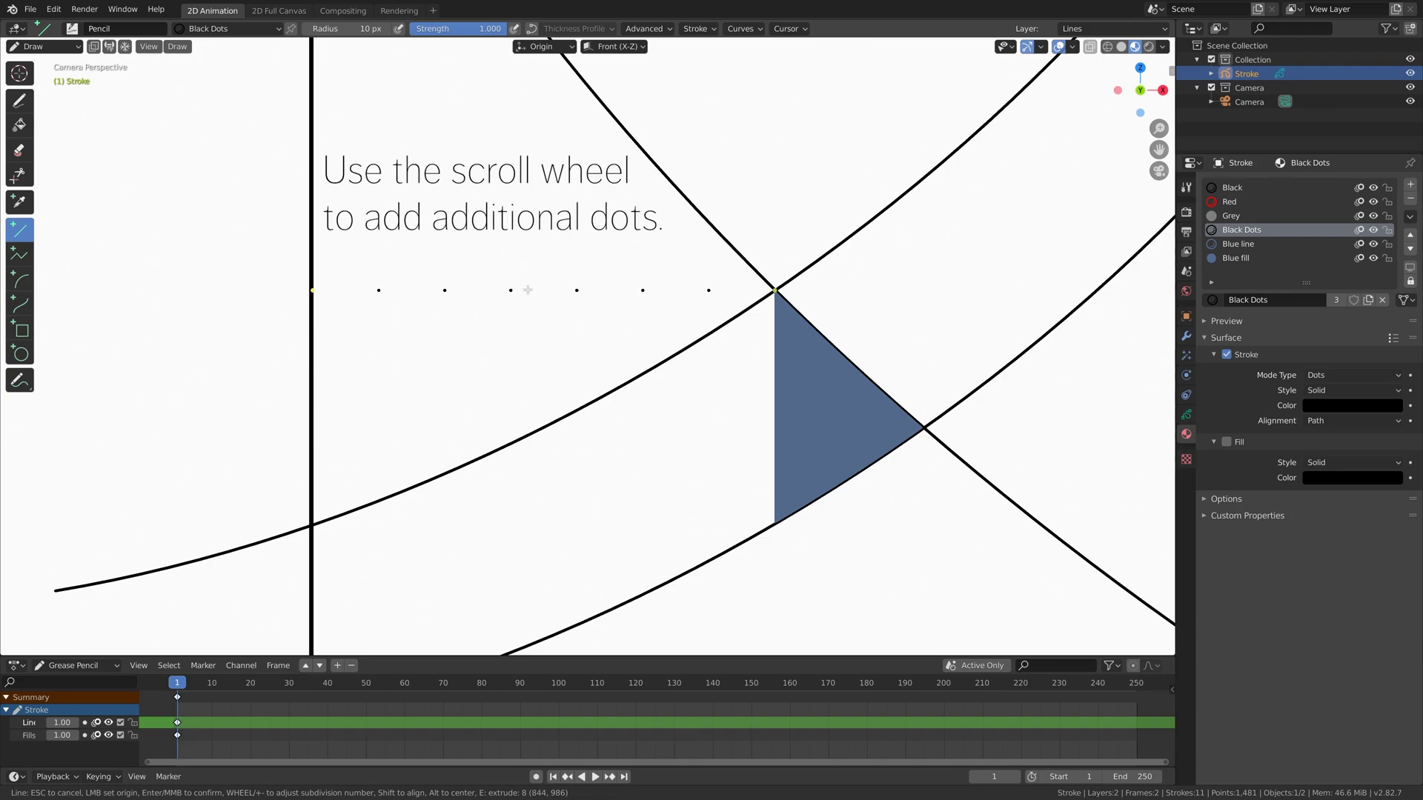
scroll(580, 295, up, 12)
key(f)
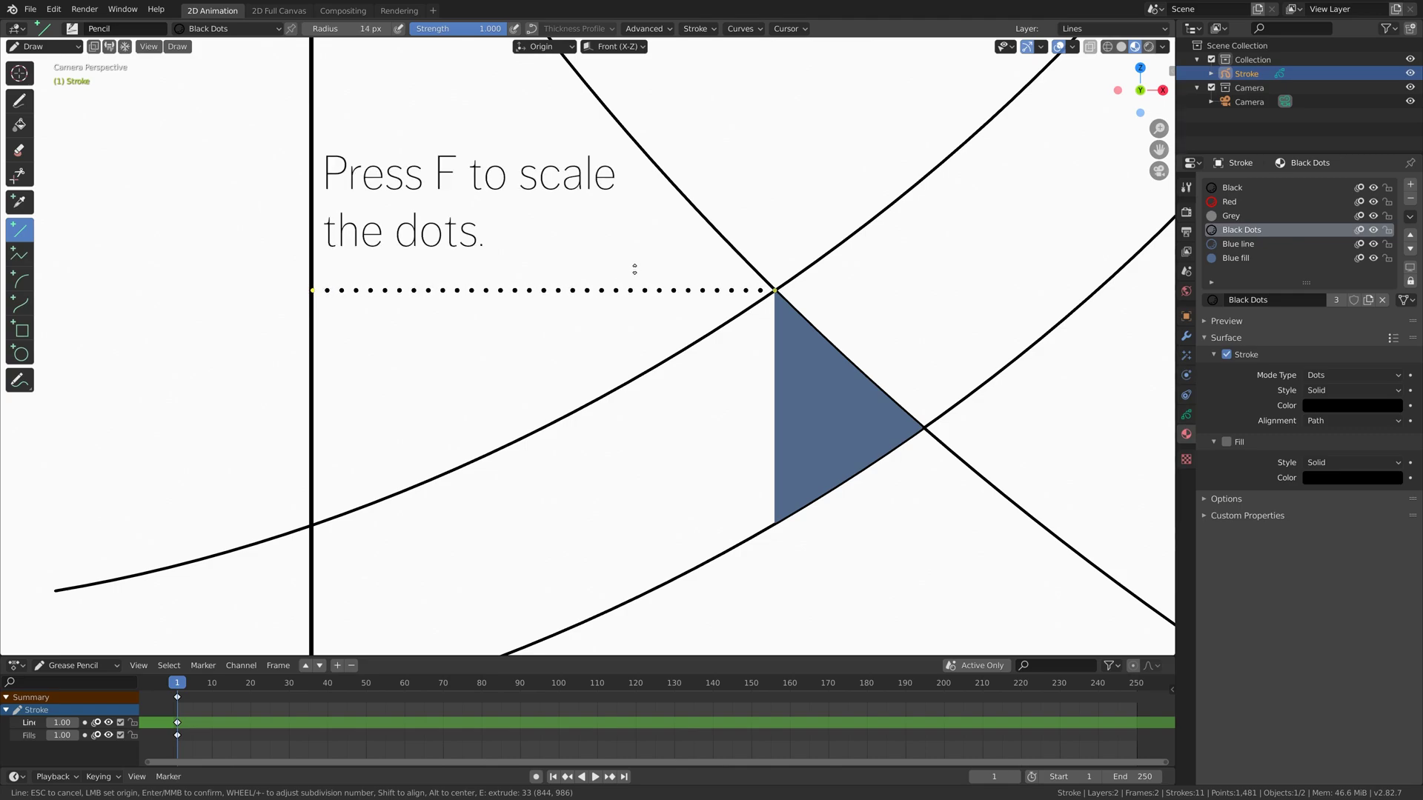
mouse_move(633, 271)
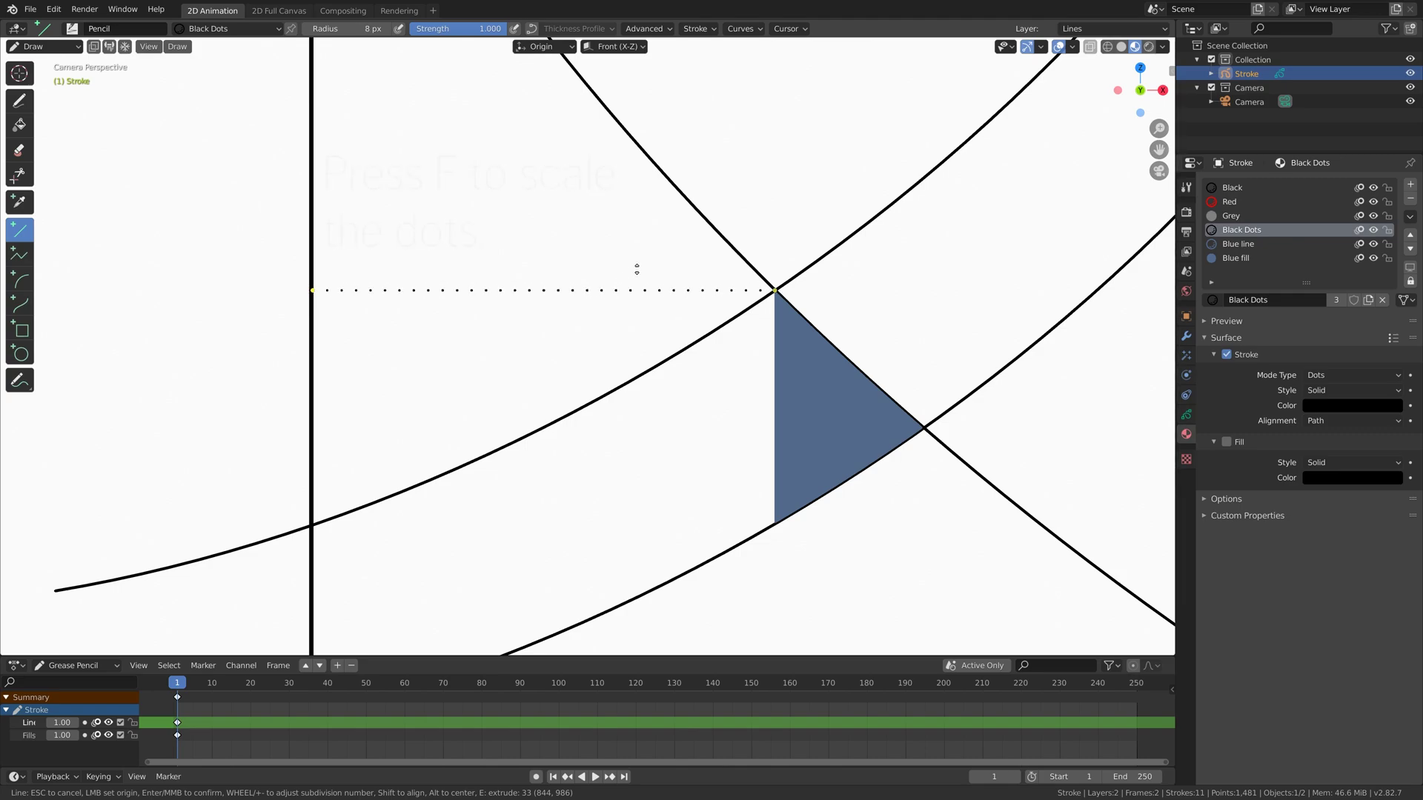
key(Return)
scroll(643, 291, down, 5)
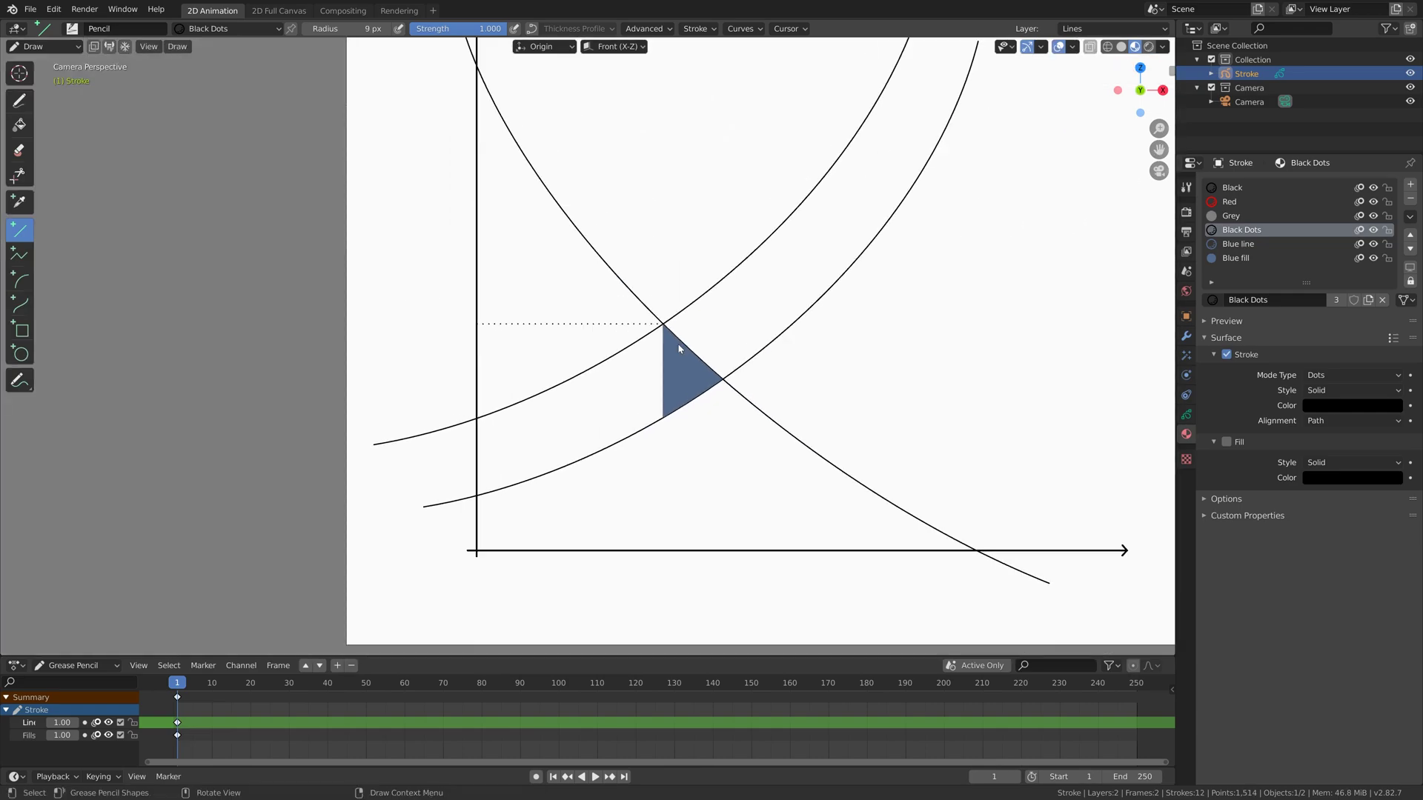
scroll(677, 346, up, 3)
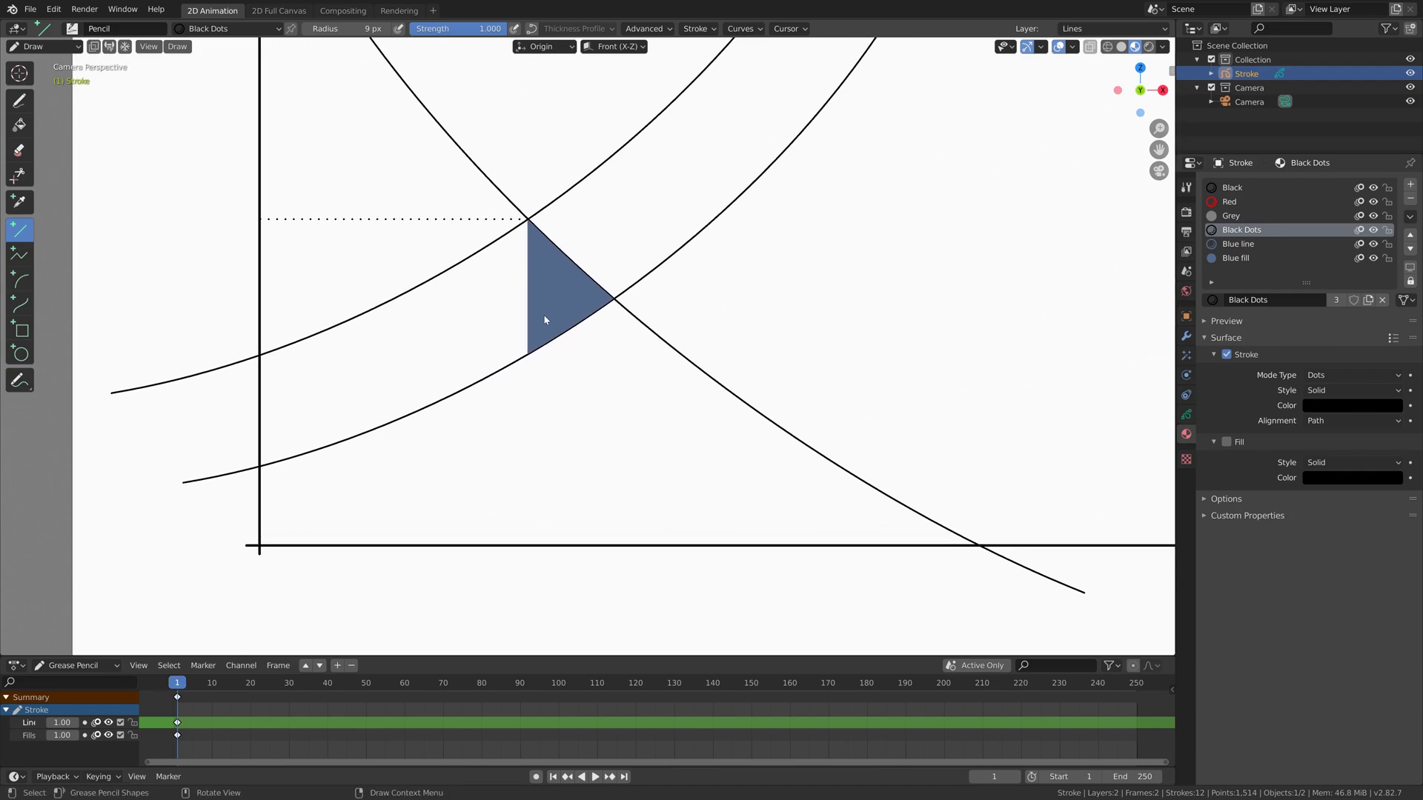
Step: Draw a dotted guide from the triangle's right corner left to the vertical axis
scroll(544, 314, up, 3)
shift+middle_drag(403, 320, 688, 394)
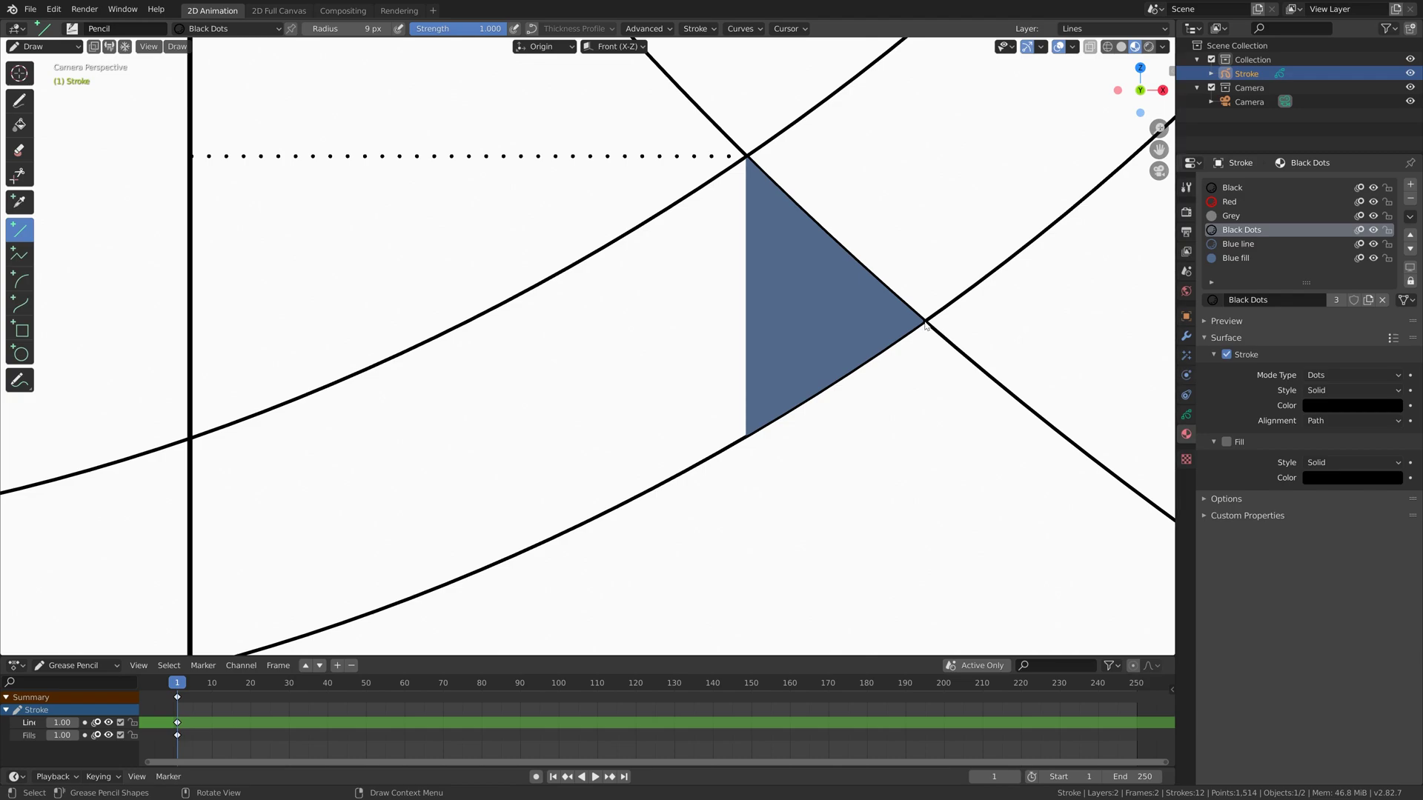
shift+drag(924, 324, 192, 353)
scroll(192, 353, up, 20)
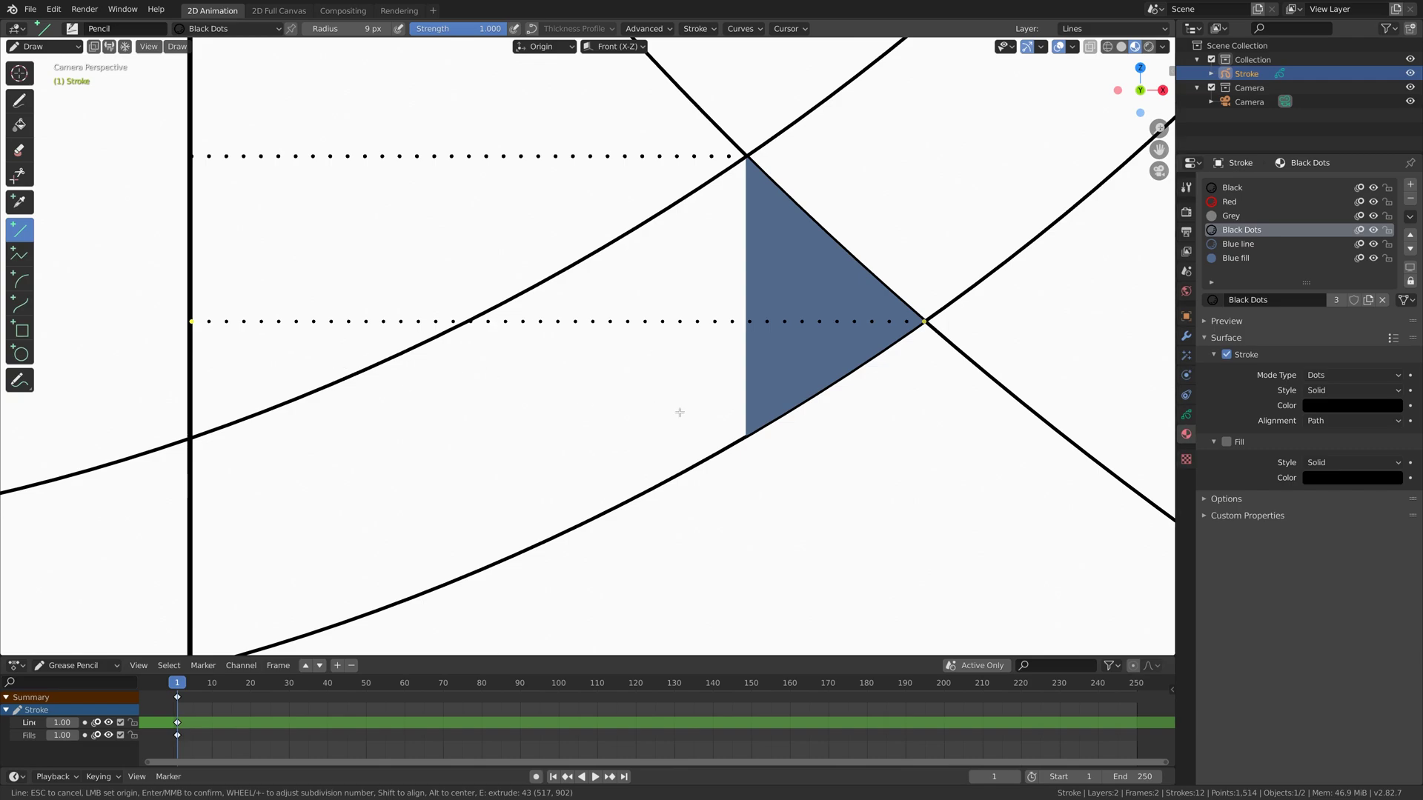
key(Return)
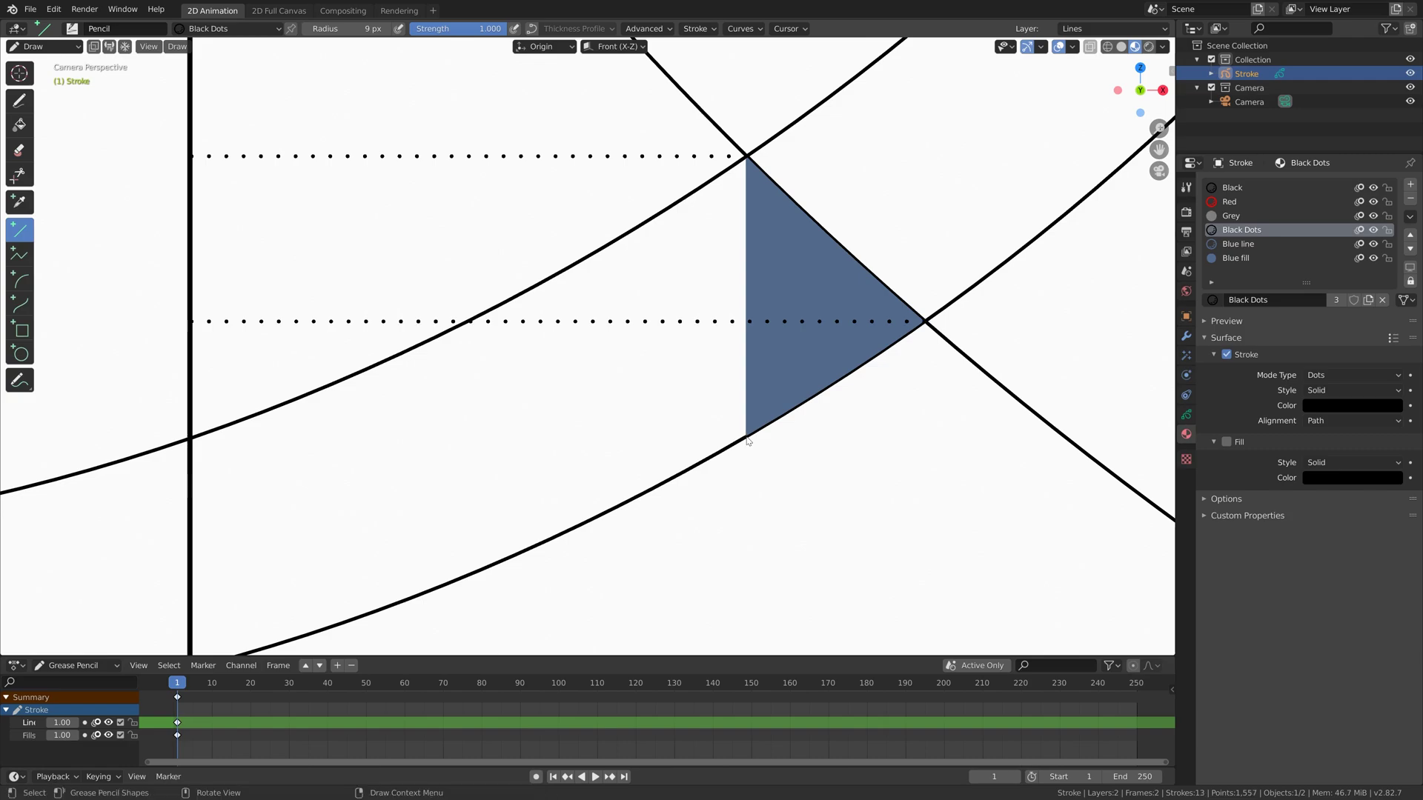
Step: Draw a dotted guide from the triangle's lower corner left to the vertical axis
drag(748, 440, 192, 464)
scroll(292, 449, up, 13)
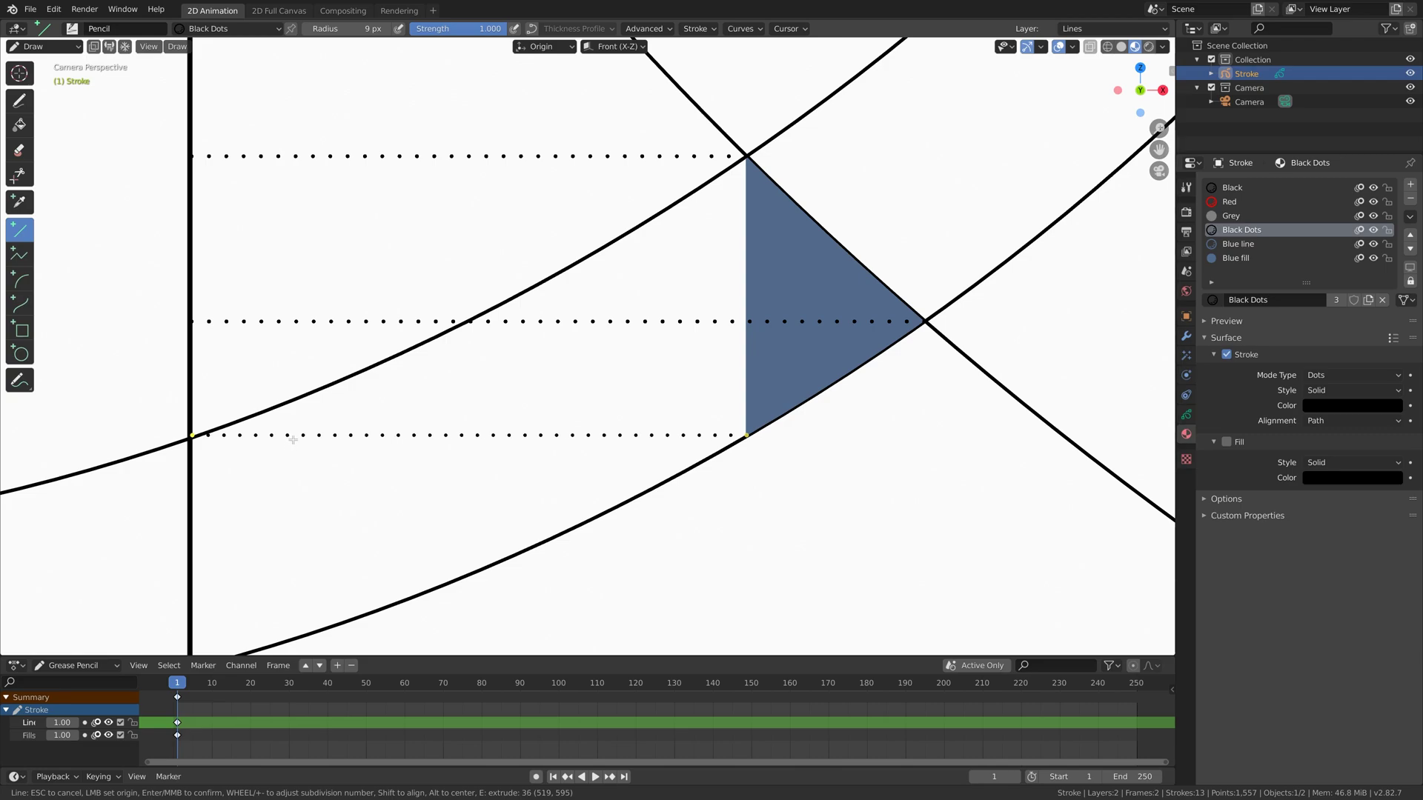
scroll(403, 448, down, 3)
key(Return)
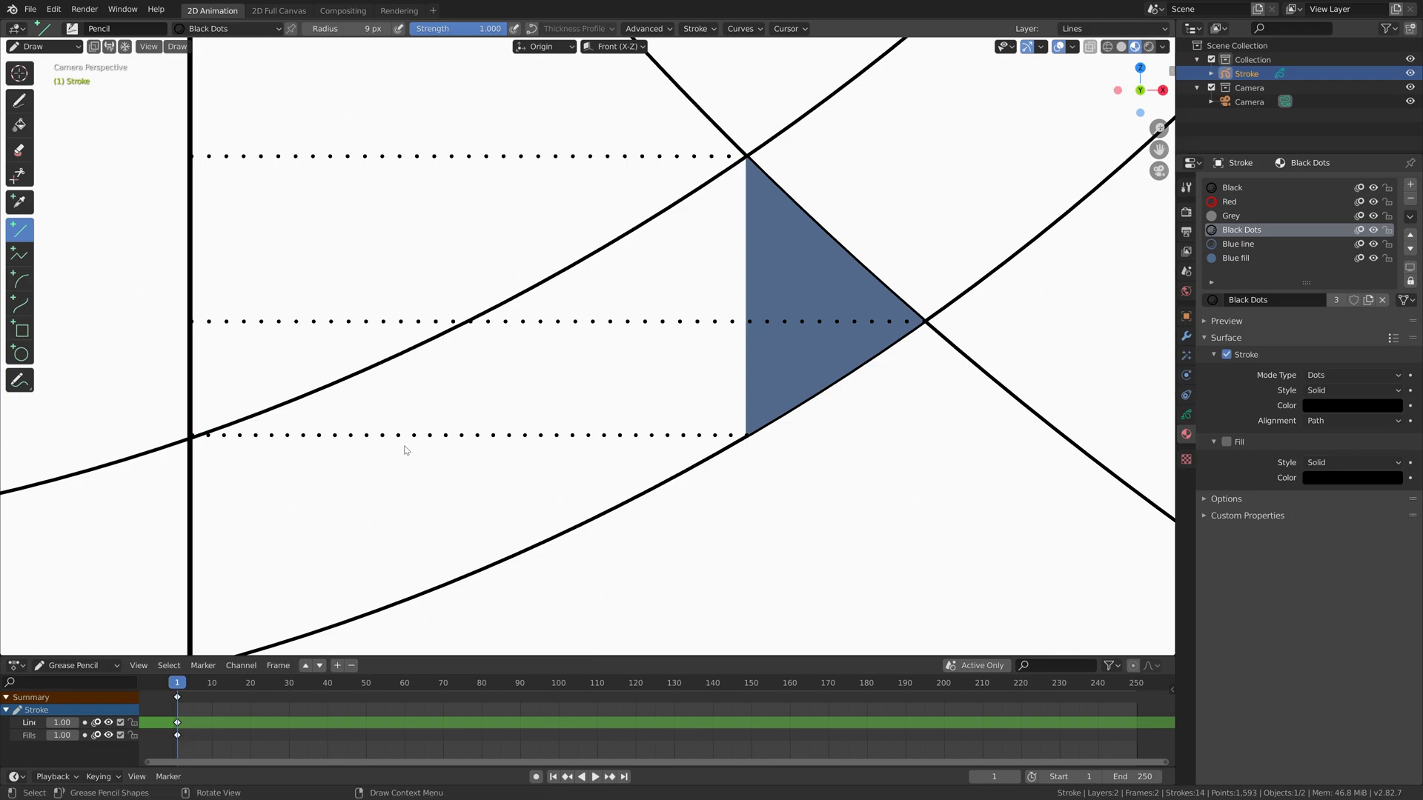
scroll(403, 448, down, 6)
shift+middle_drag(652, 436, 465, 412)
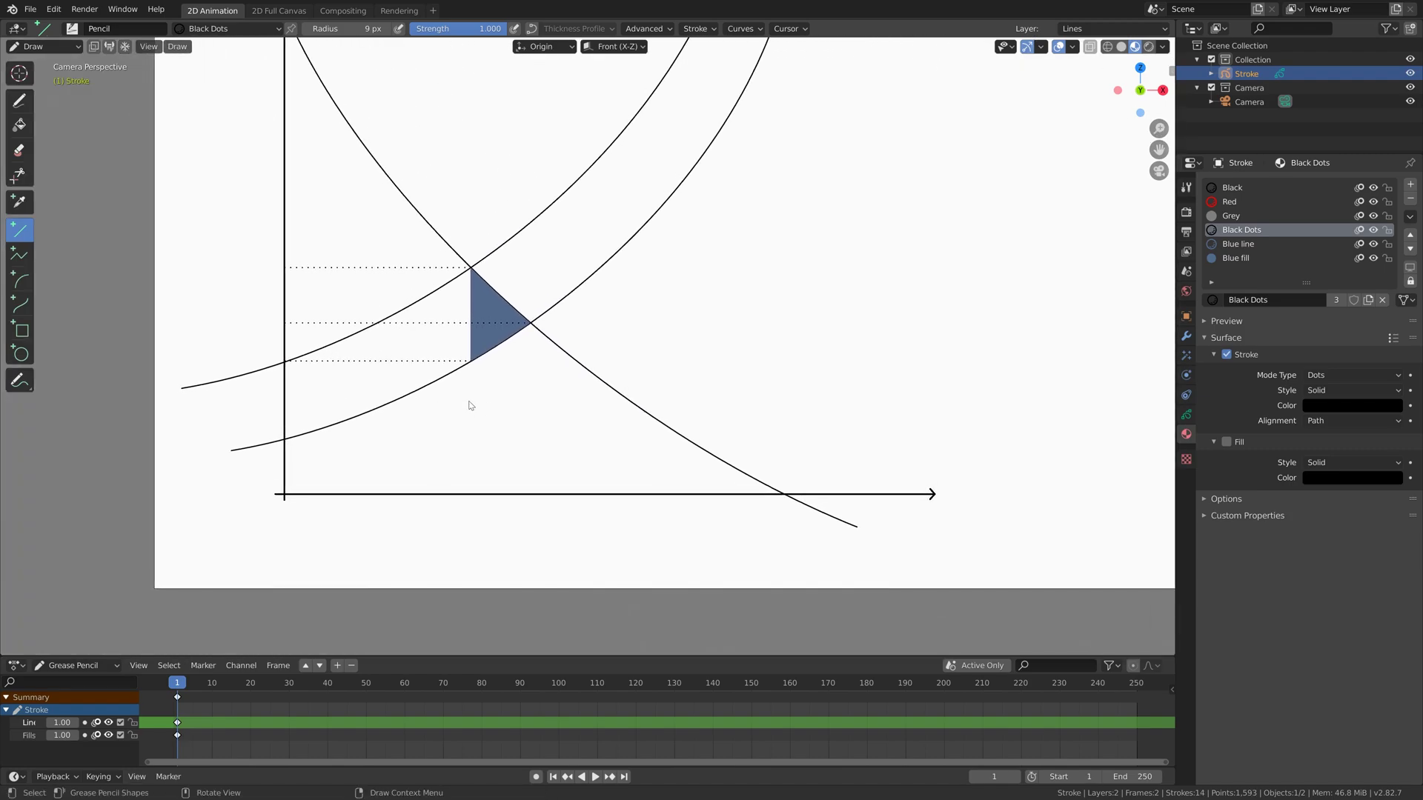
scroll(467, 411, up, 5)
Step: Drop a dotted vertical guide from the triangle's top corner to the horizontal axis
shift+middle_drag(484, 310, 488, 337)
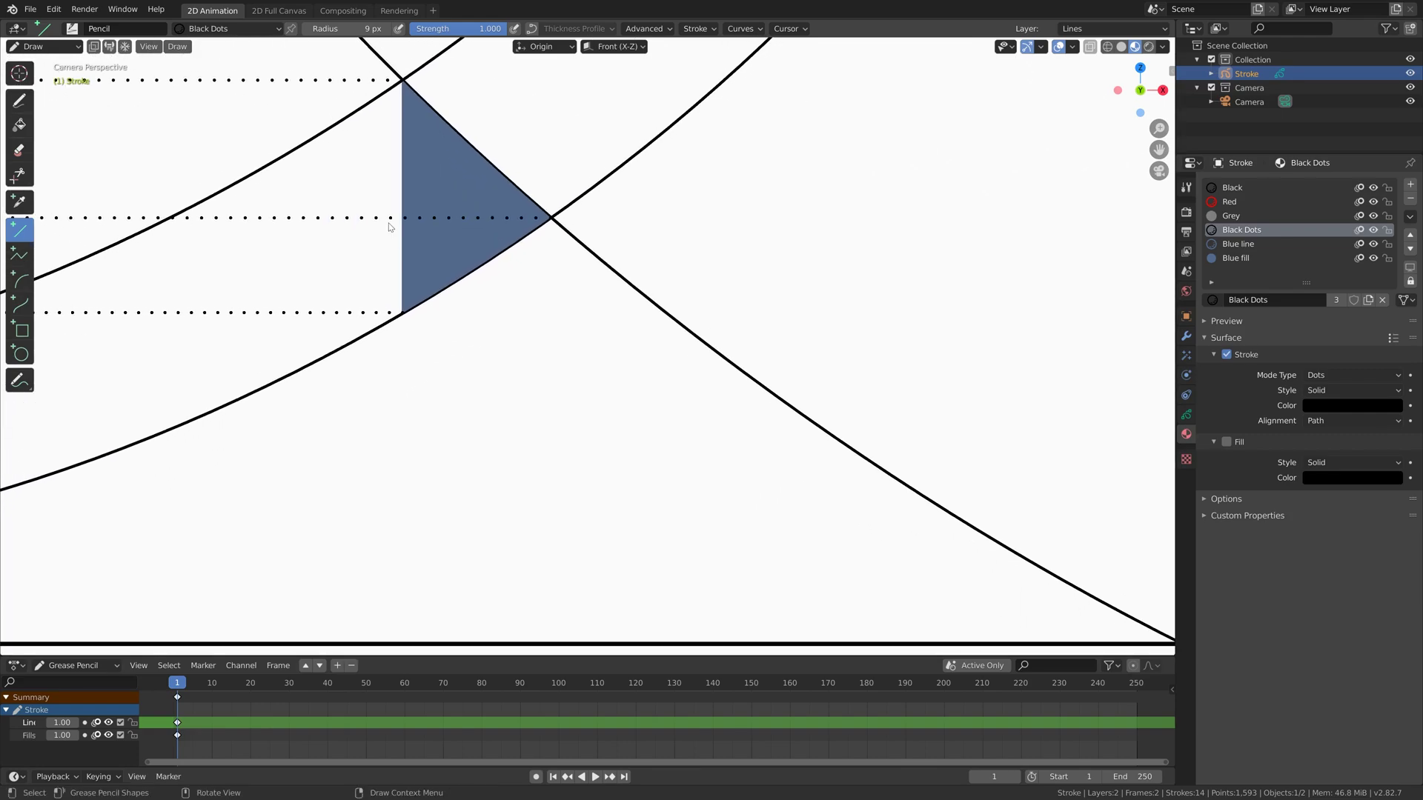
drag(403, 81, 520, 632)
scroll(469, 503, up, 8)
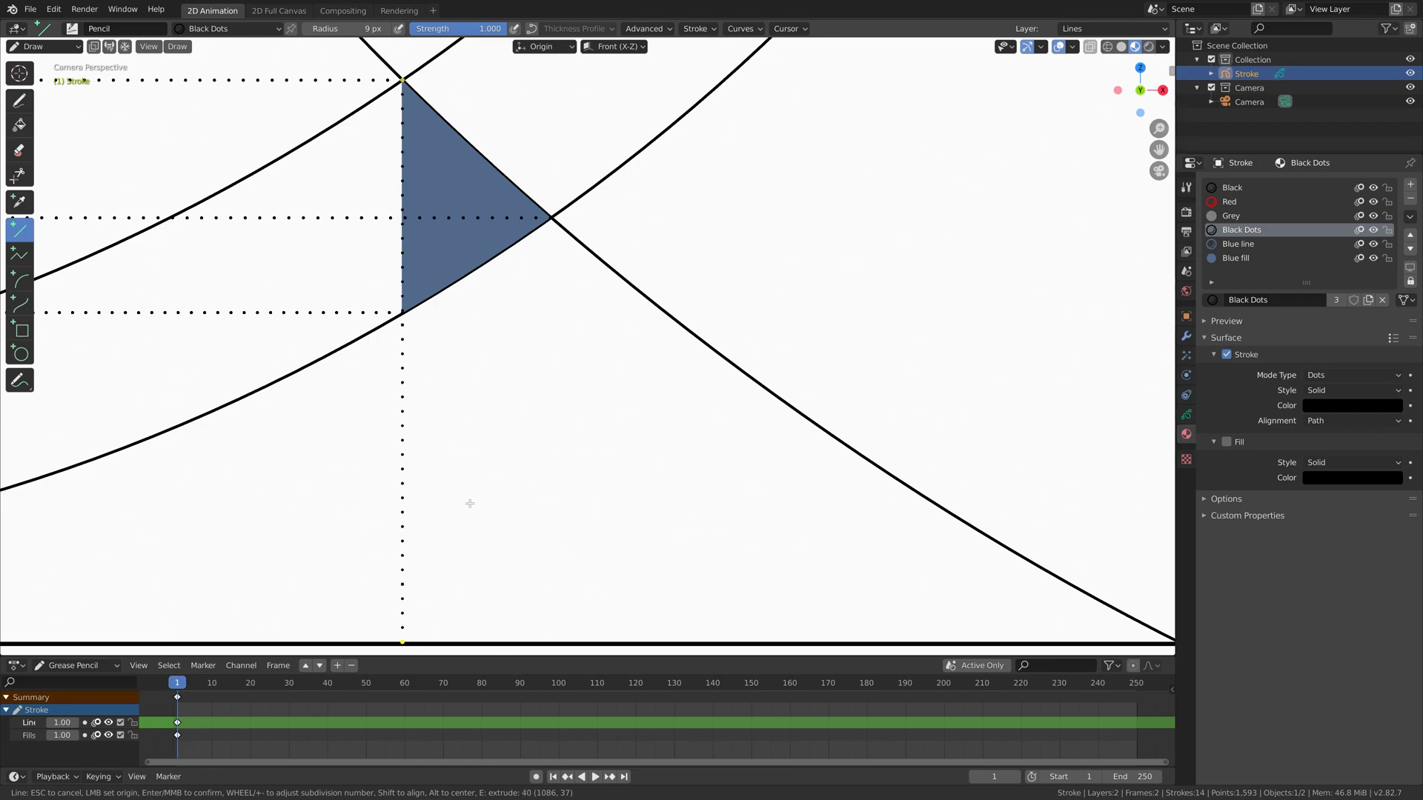
key(Return)
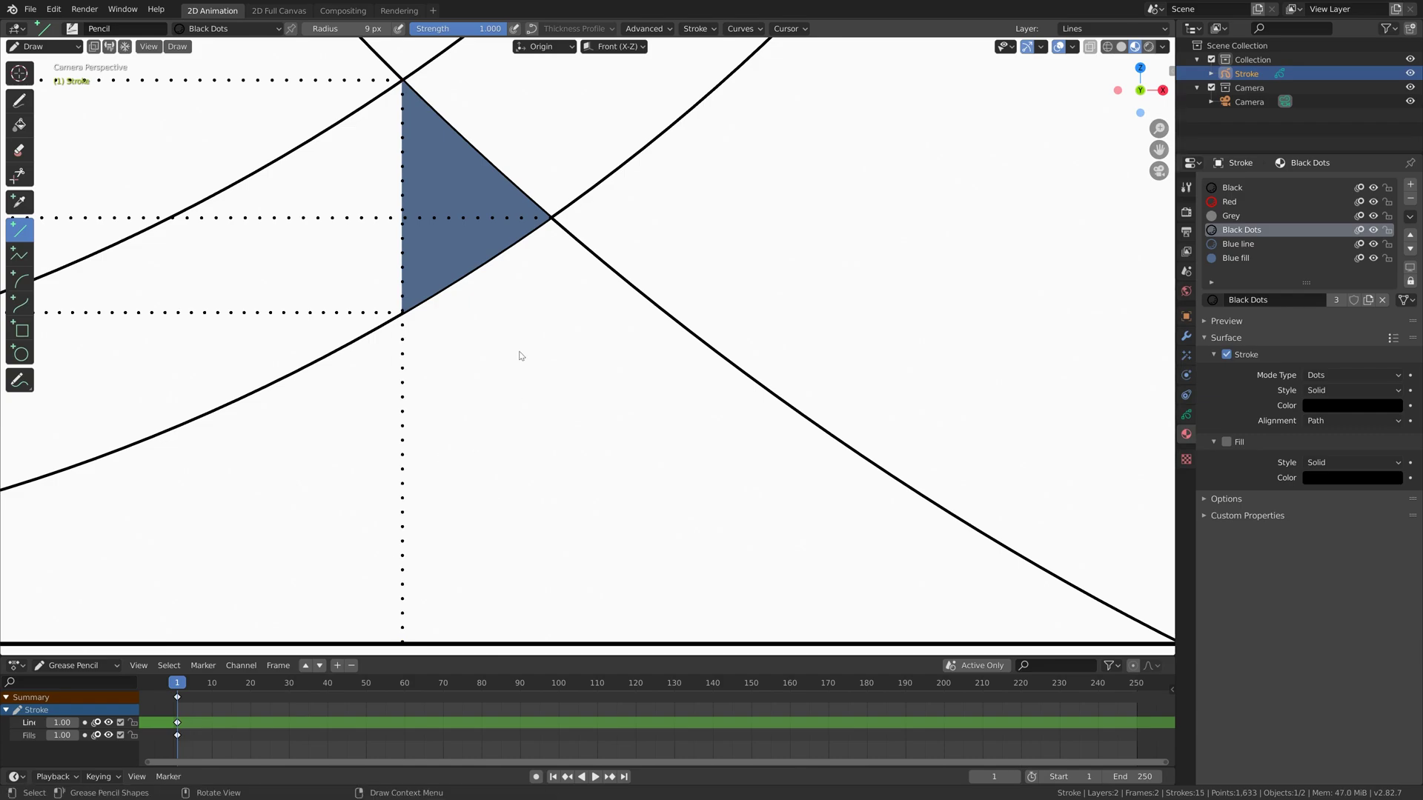
Step: Drop a second dotted guide from the triangle's right corner to the horizontal axis
drag(552, 219, 617, 641)
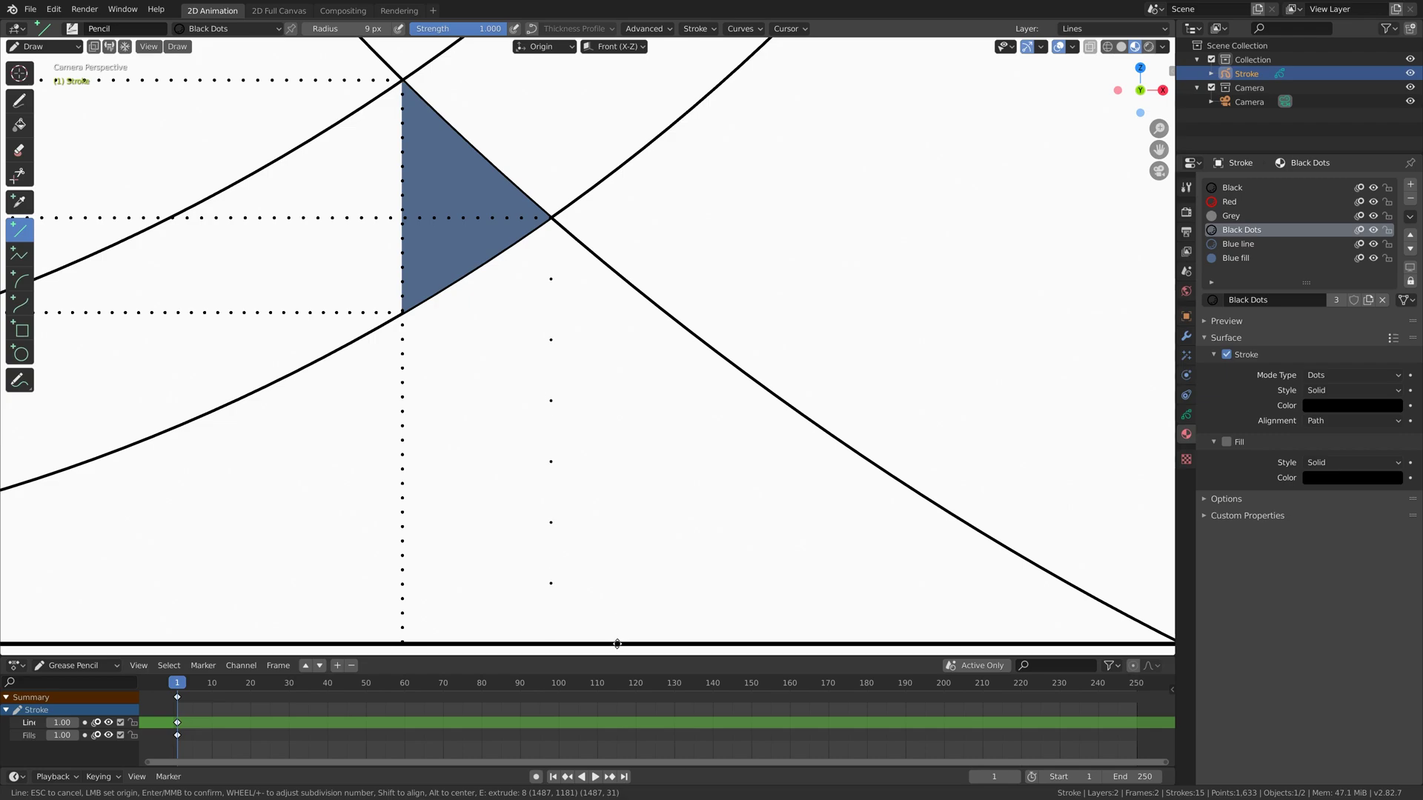
scroll(616, 641, up, 9)
scroll(556, 525, up, 20)
scroll(550, 526, down, 9)
key(Return)
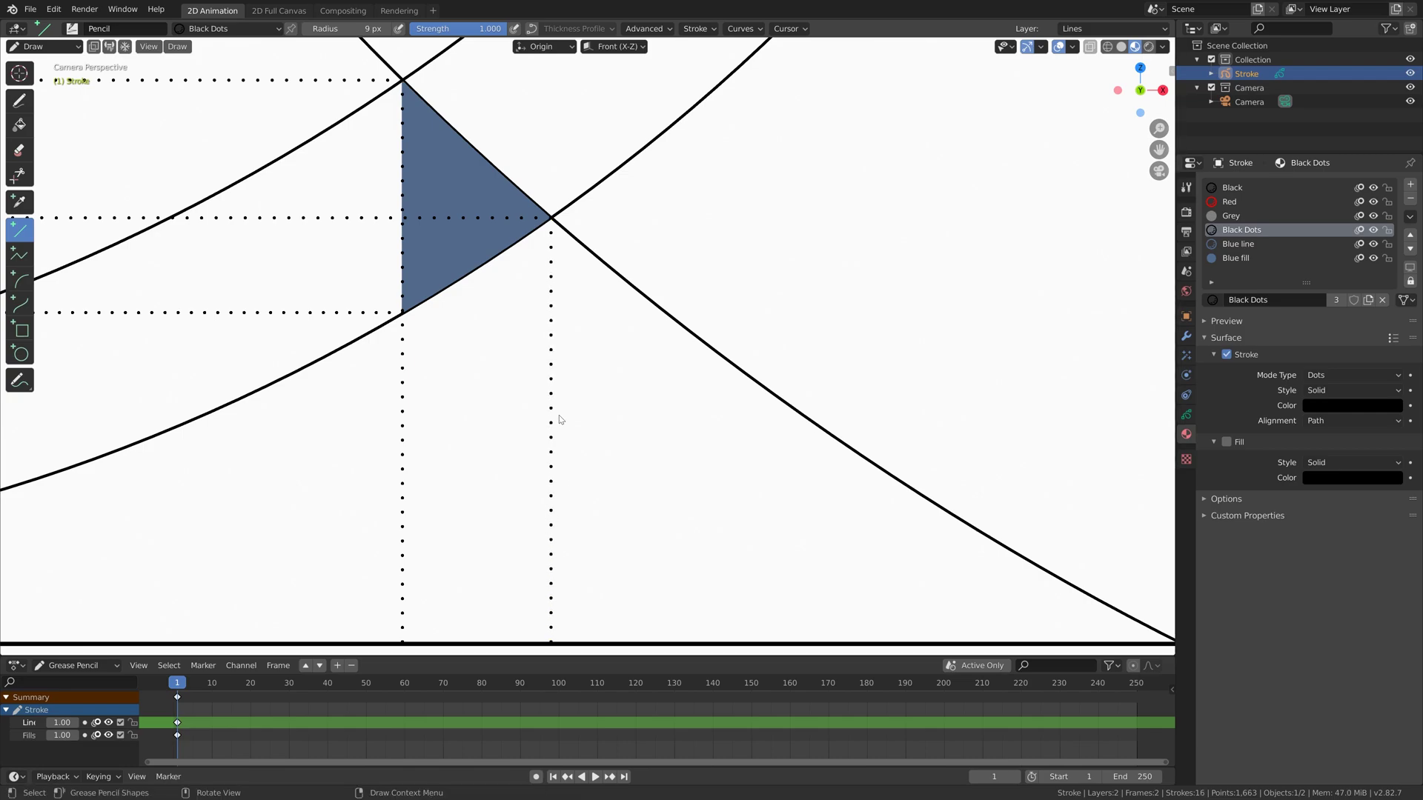
scroll(563, 411, down, 6)
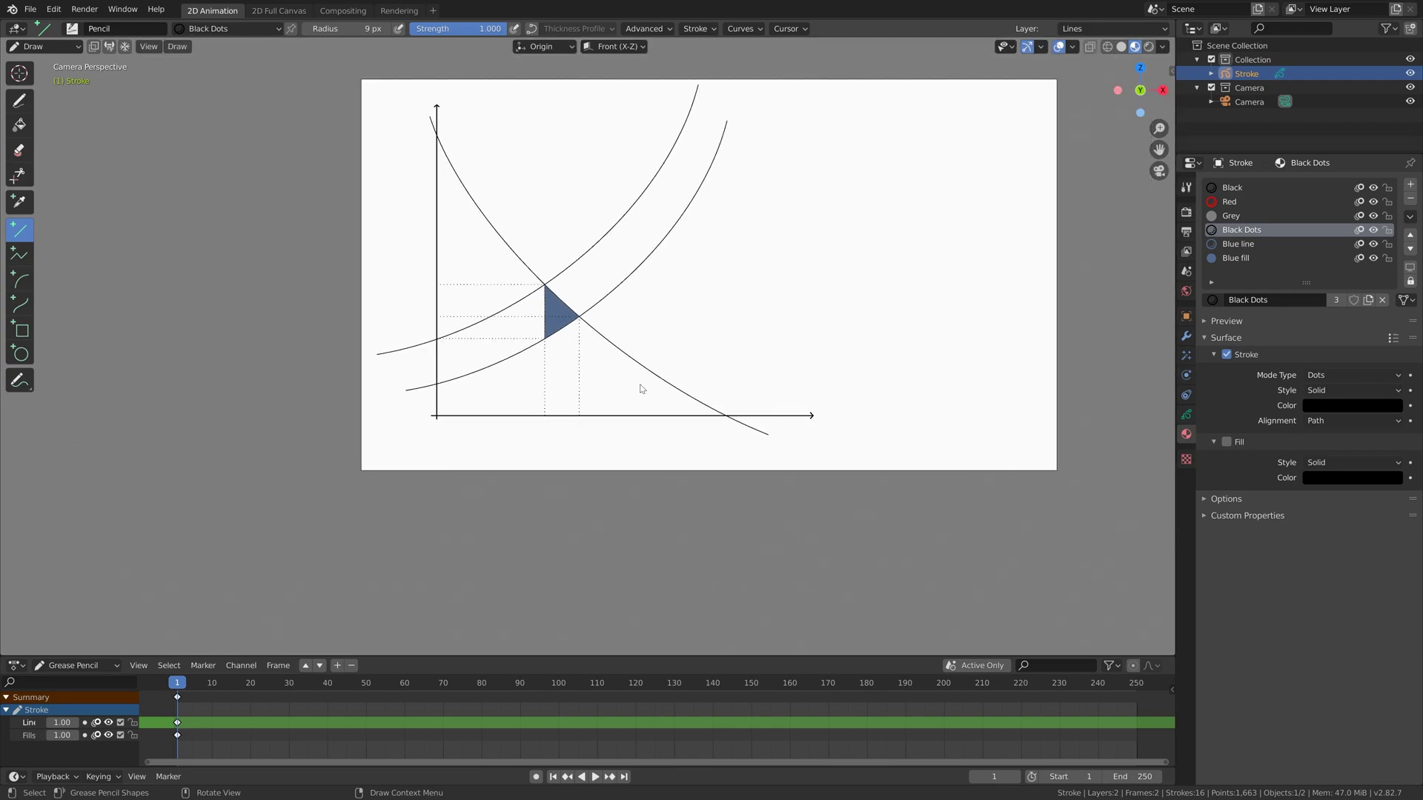
Step: Save the project over tutorial.blend with Save As
shift+middle_drag(687, 383, 549, 410)
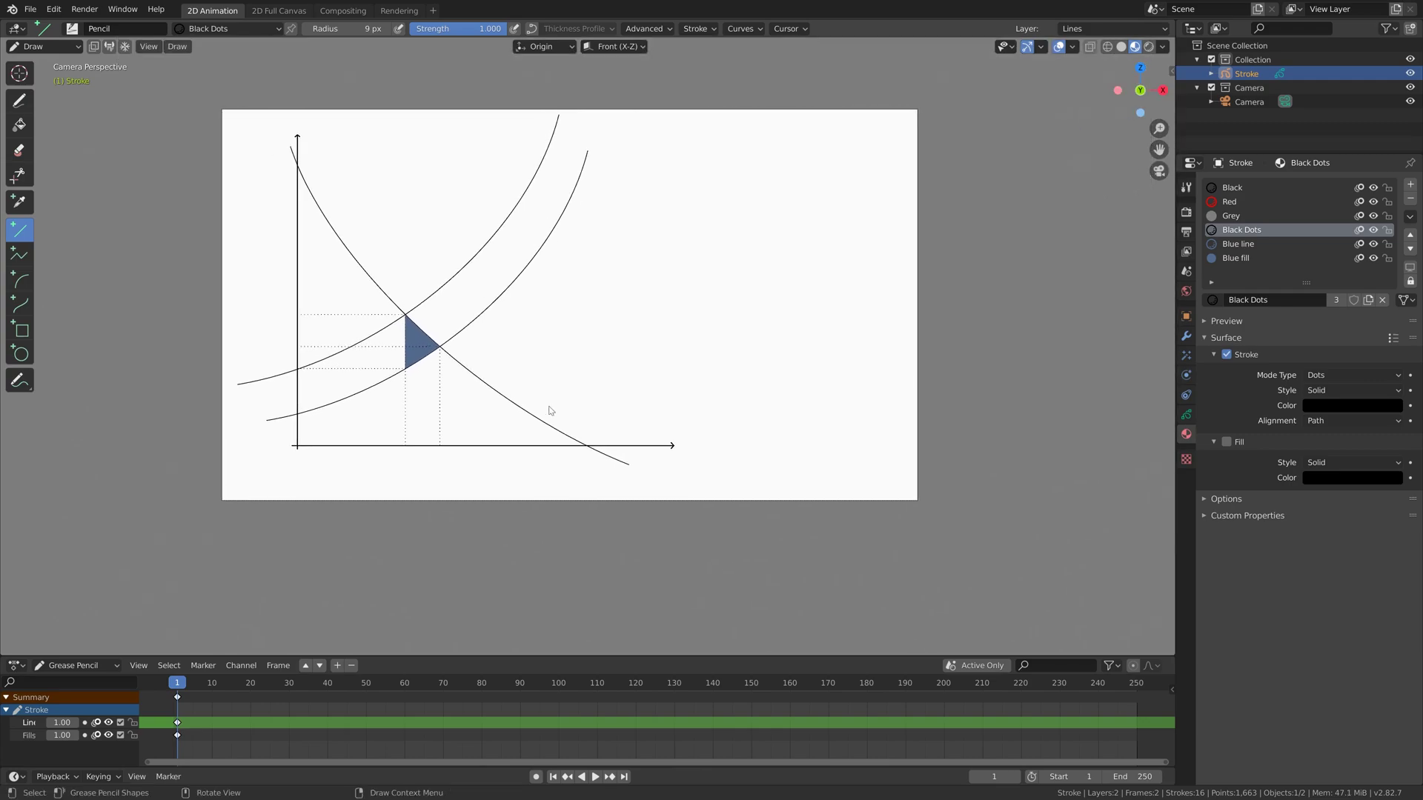
click(30, 9)
click(55, 117)
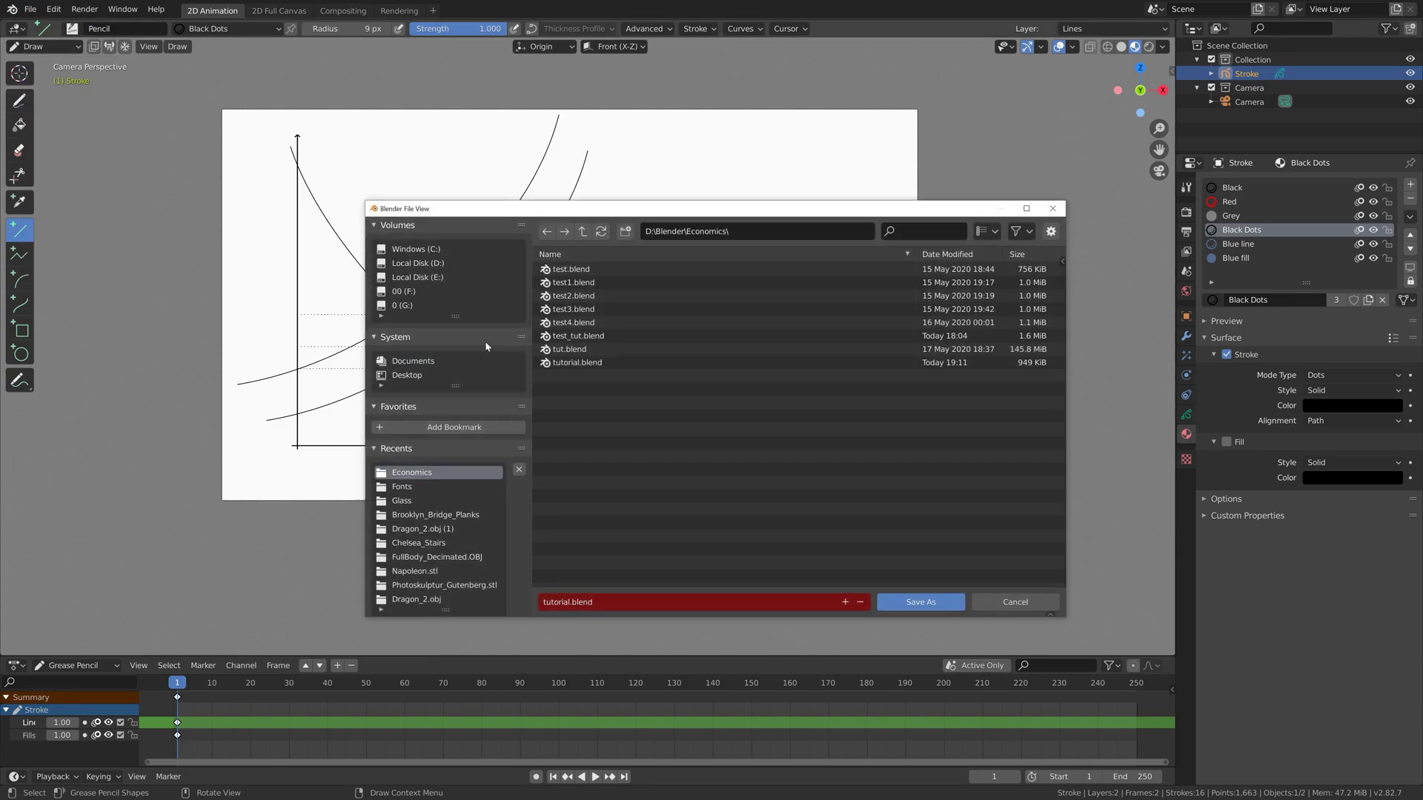
click(892, 603)
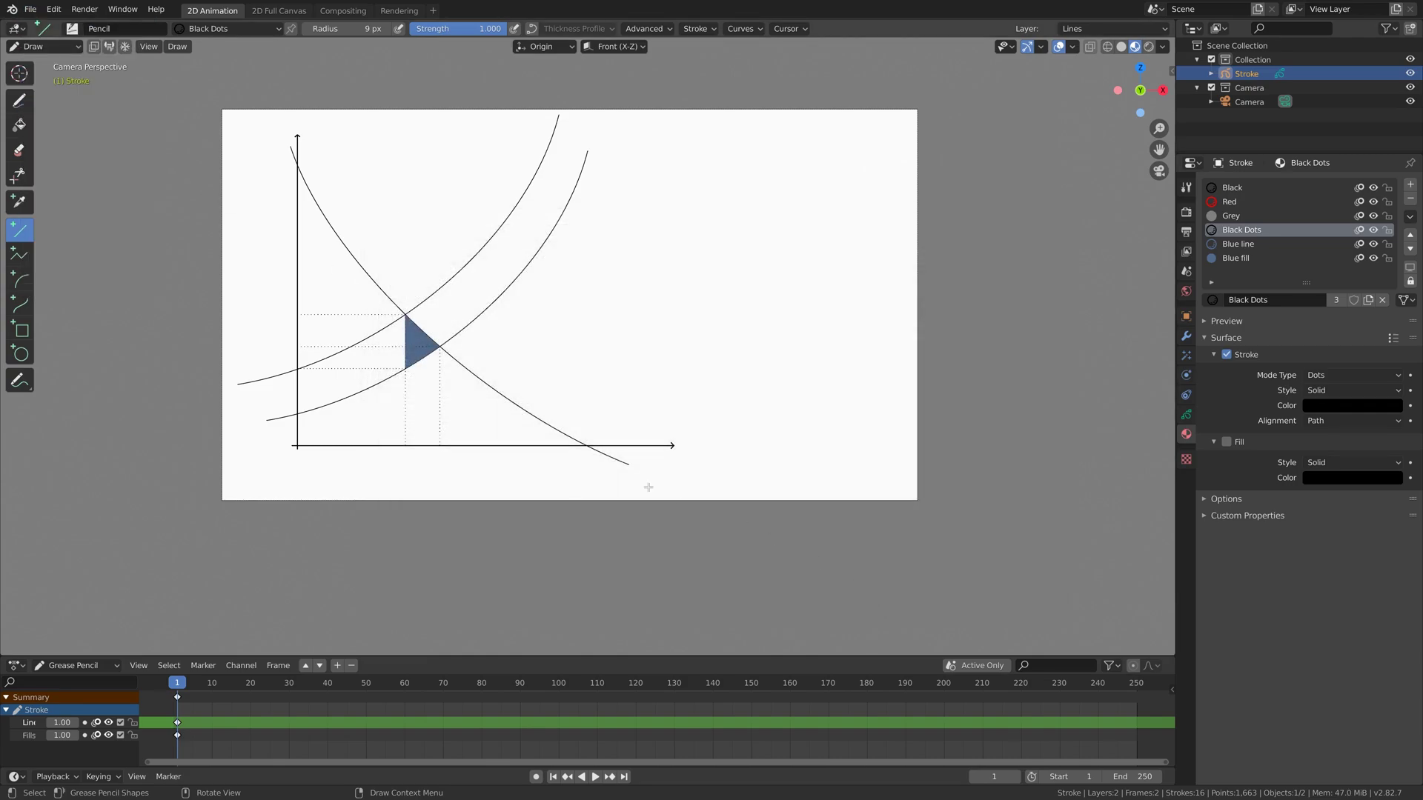
scroll(600, 421, up, 4)
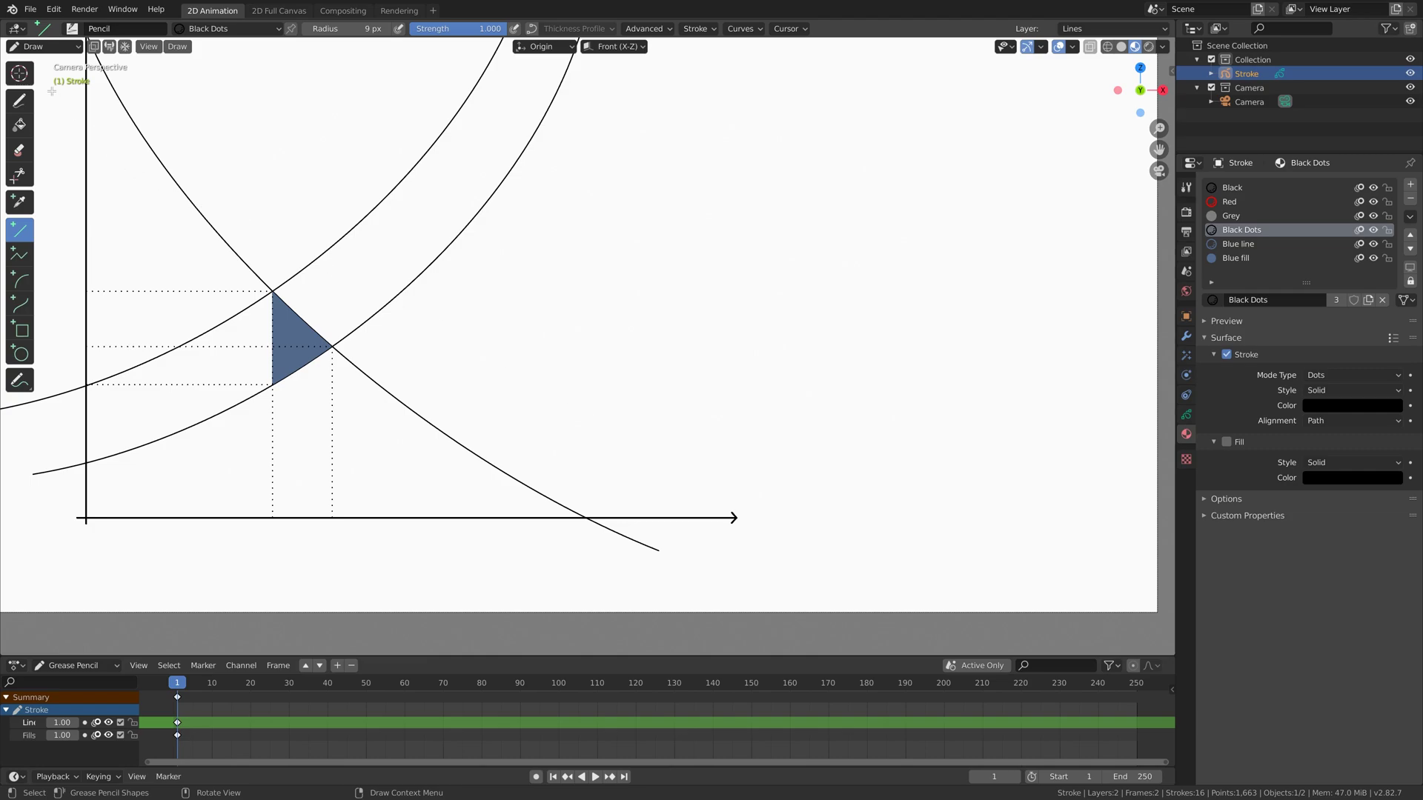
Step: Switch from Draw to Object Mode and deselect all strokes
click(43, 46)
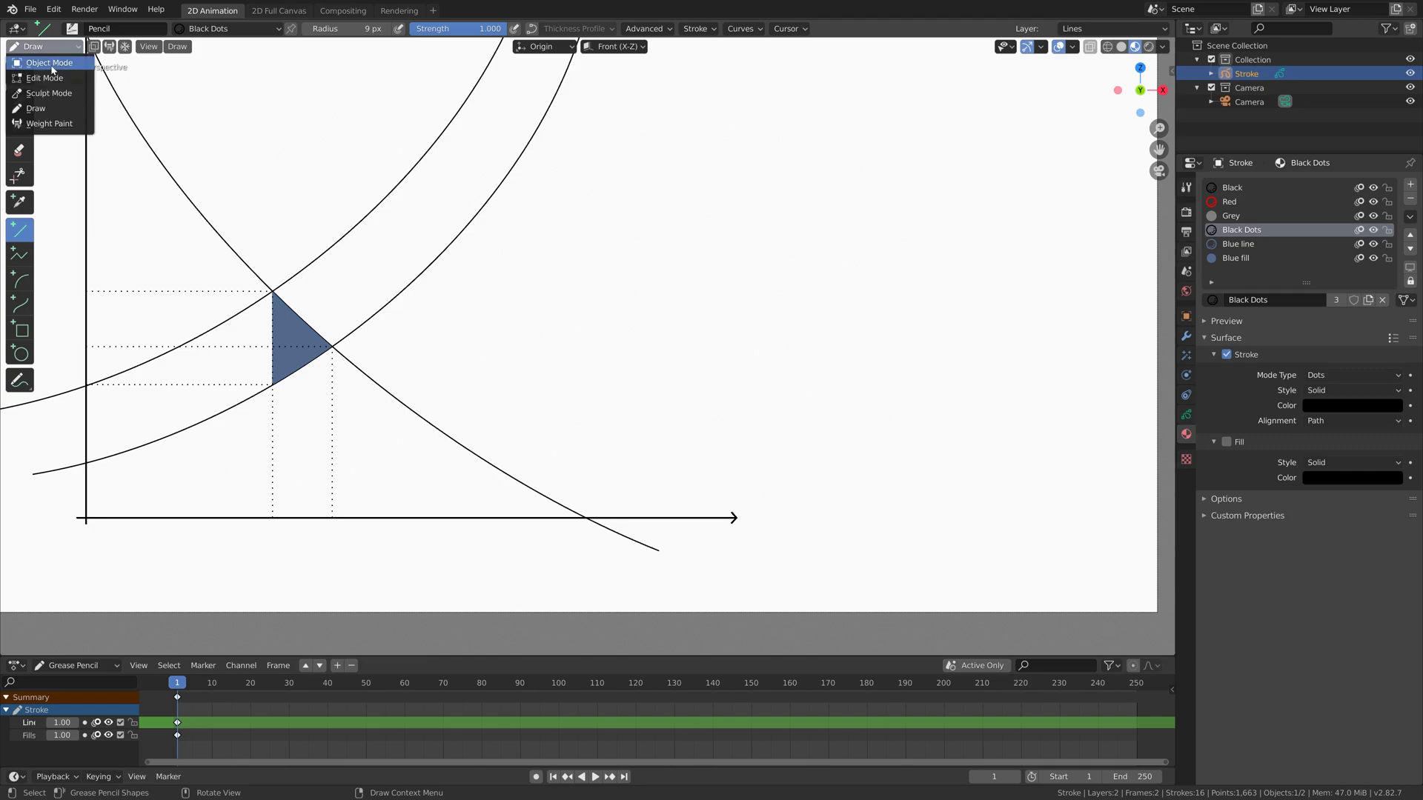
click(41, 59)
shift+middle_drag(514, 371, 486, 323)
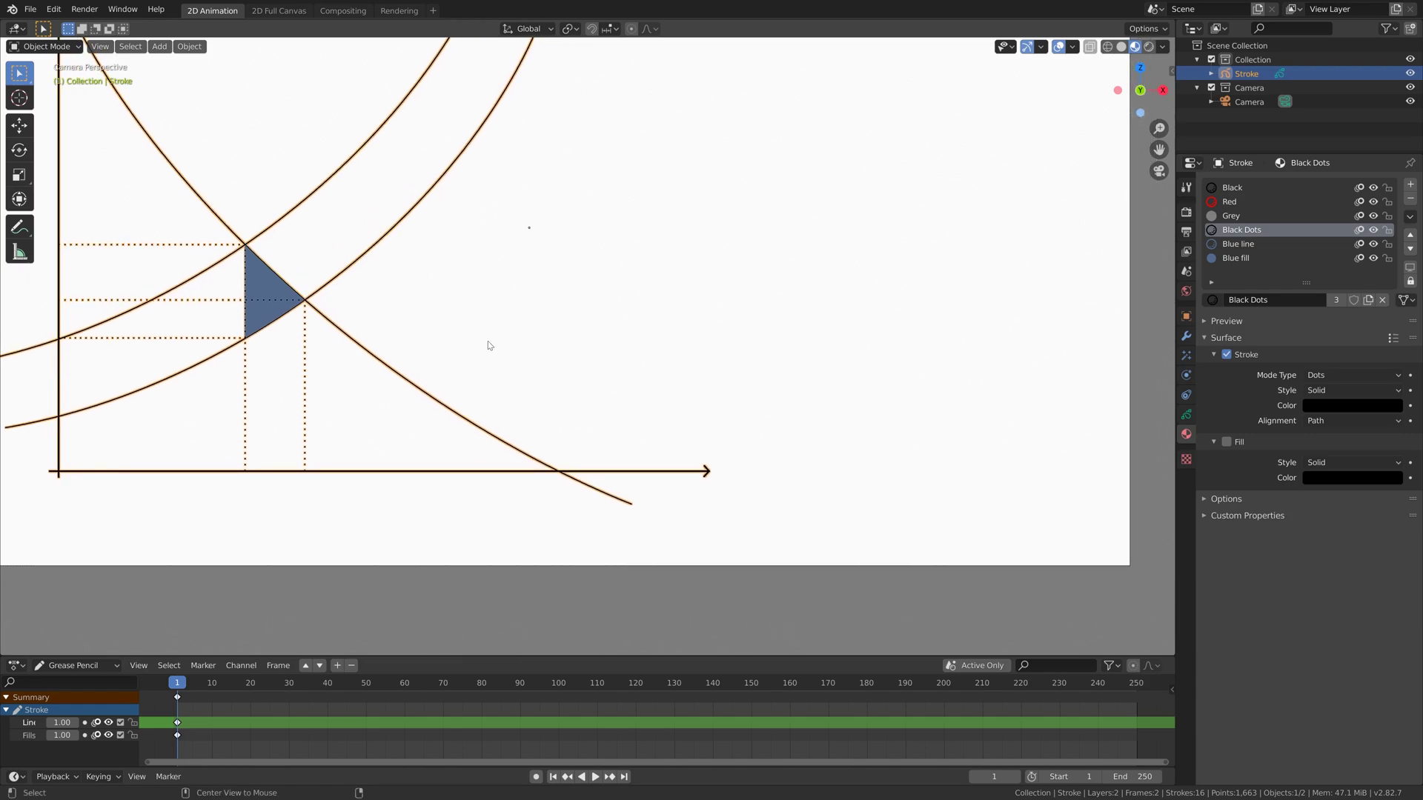
key(alt+a)
scroll(552, 316, down, 5)
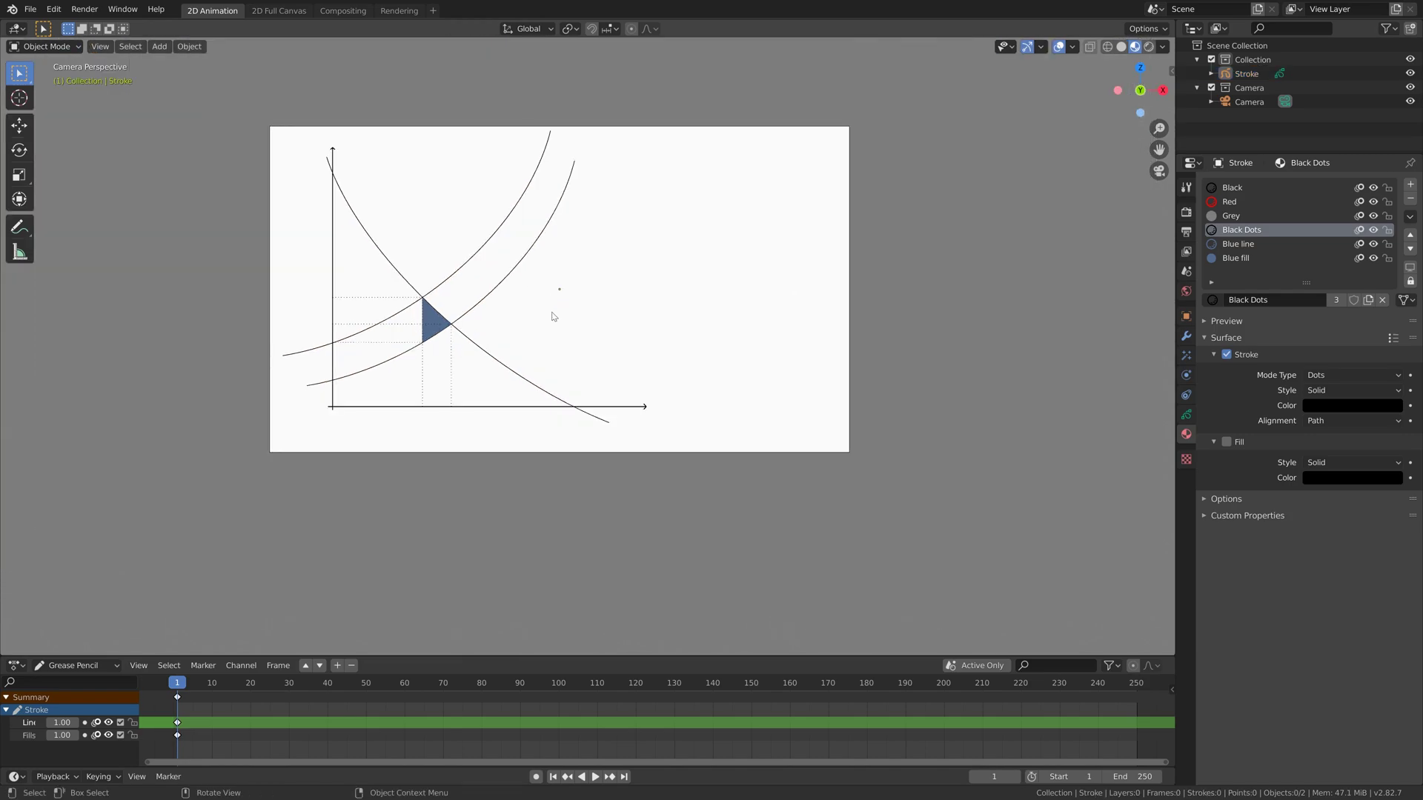
Step: Add a Text object rotated 90 degrees on X so it stands upright
key(shift+a)
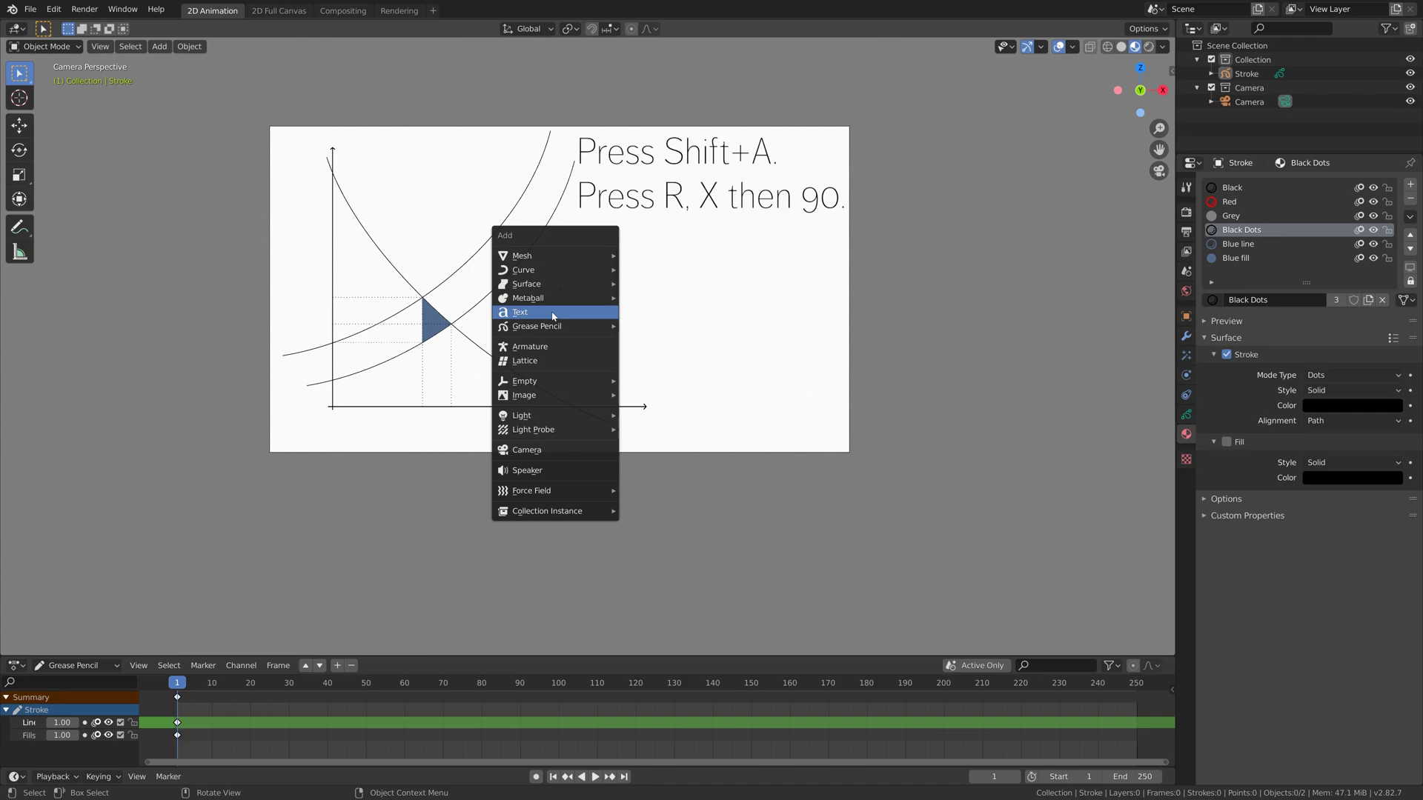
click(552, 316)
text(rx90)
key(Return)
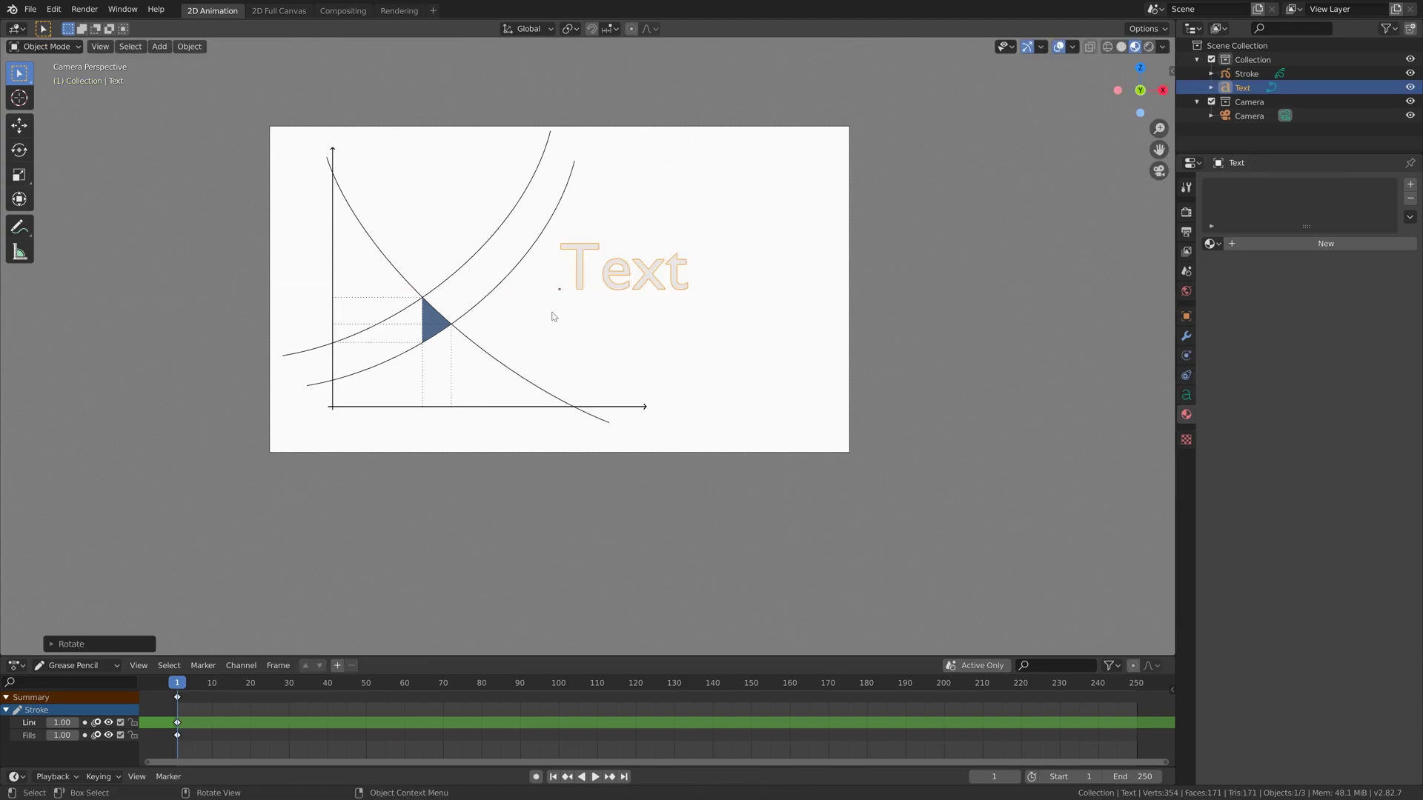
scroll(552, 316, up, 3)
shift+middle_drag(701, 264, 709, 358)
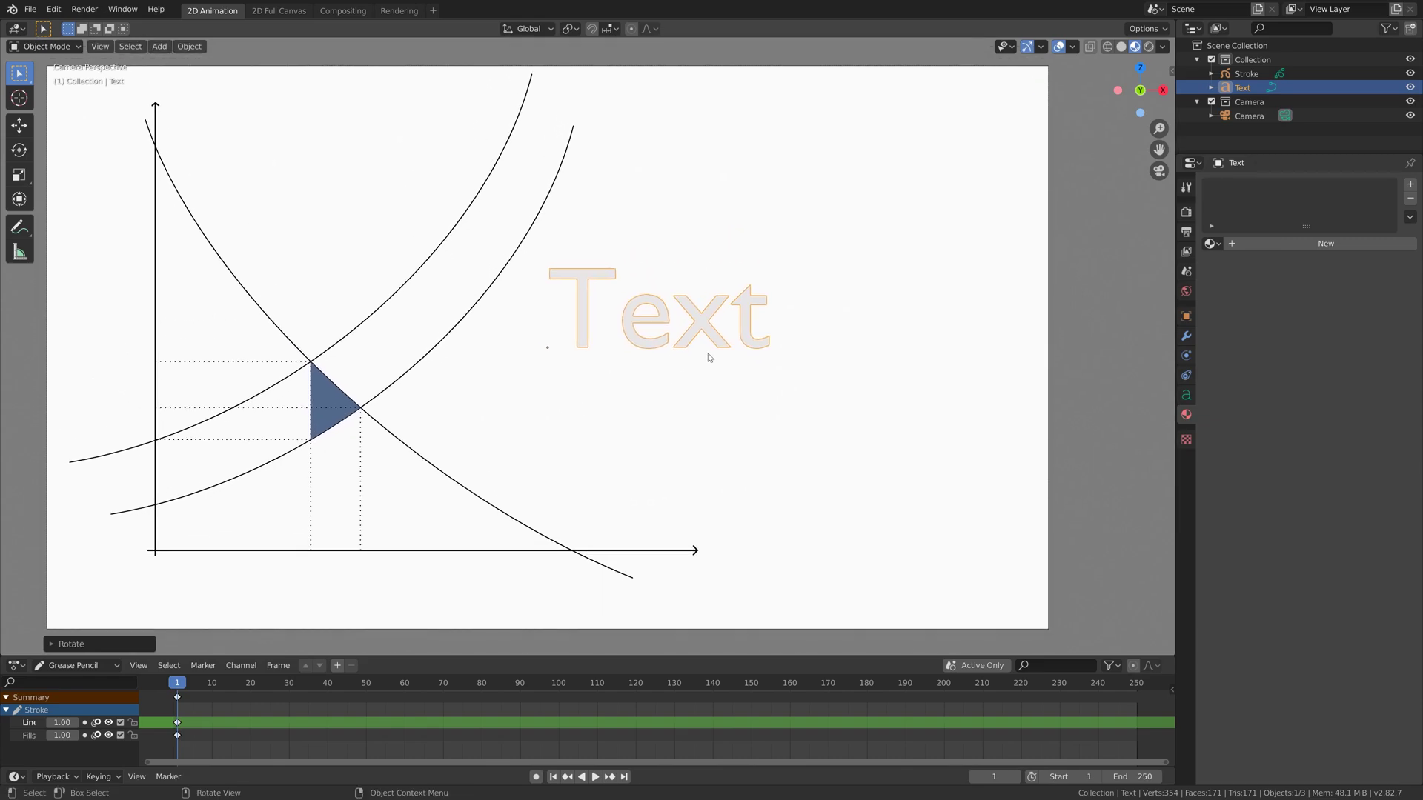
Step: Replace the text object's placeholder 'Text' with the letter Q
key(Tab)
key(BackSpace)
key(BackSpace)
key(BackSpace)
key(BackSpace)
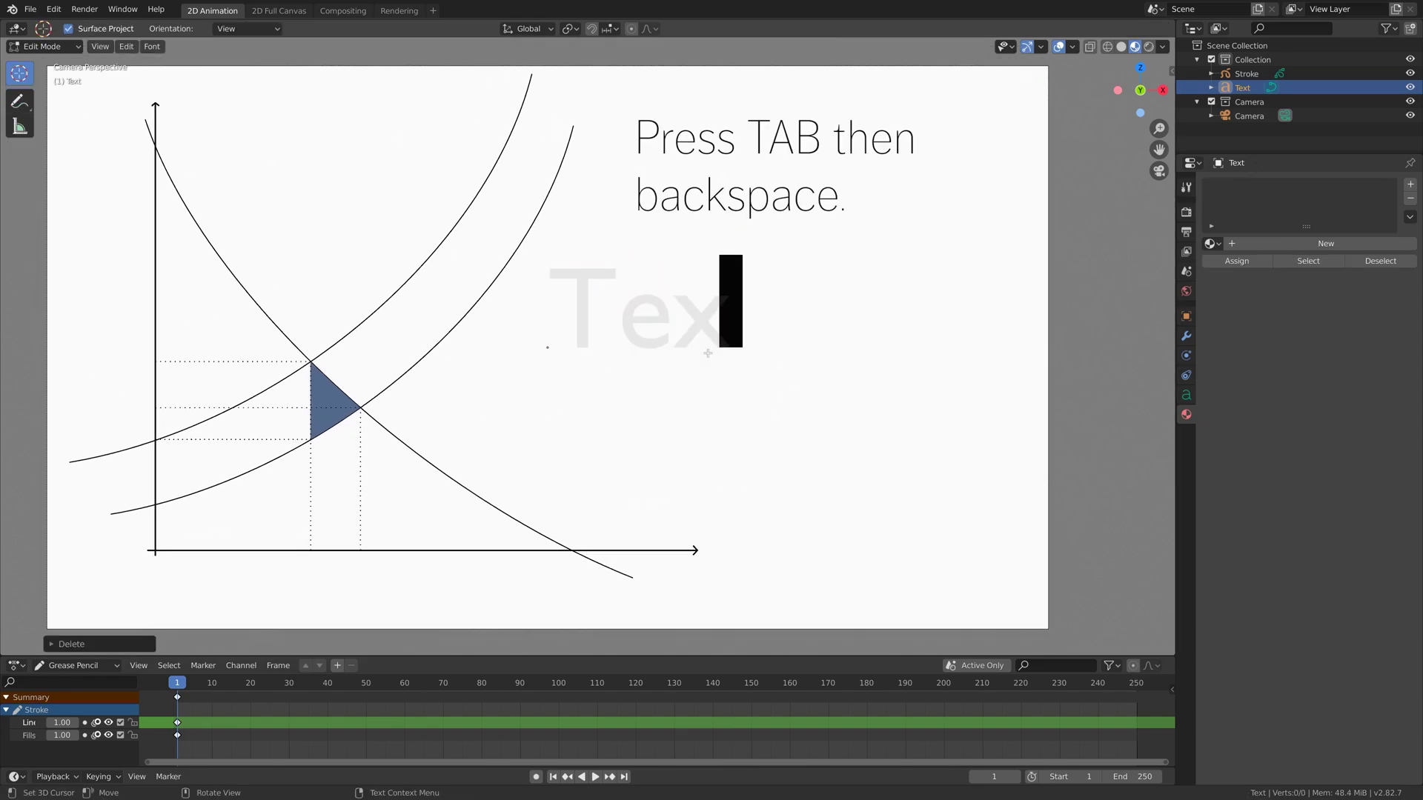
text(Q)
key(Tab)
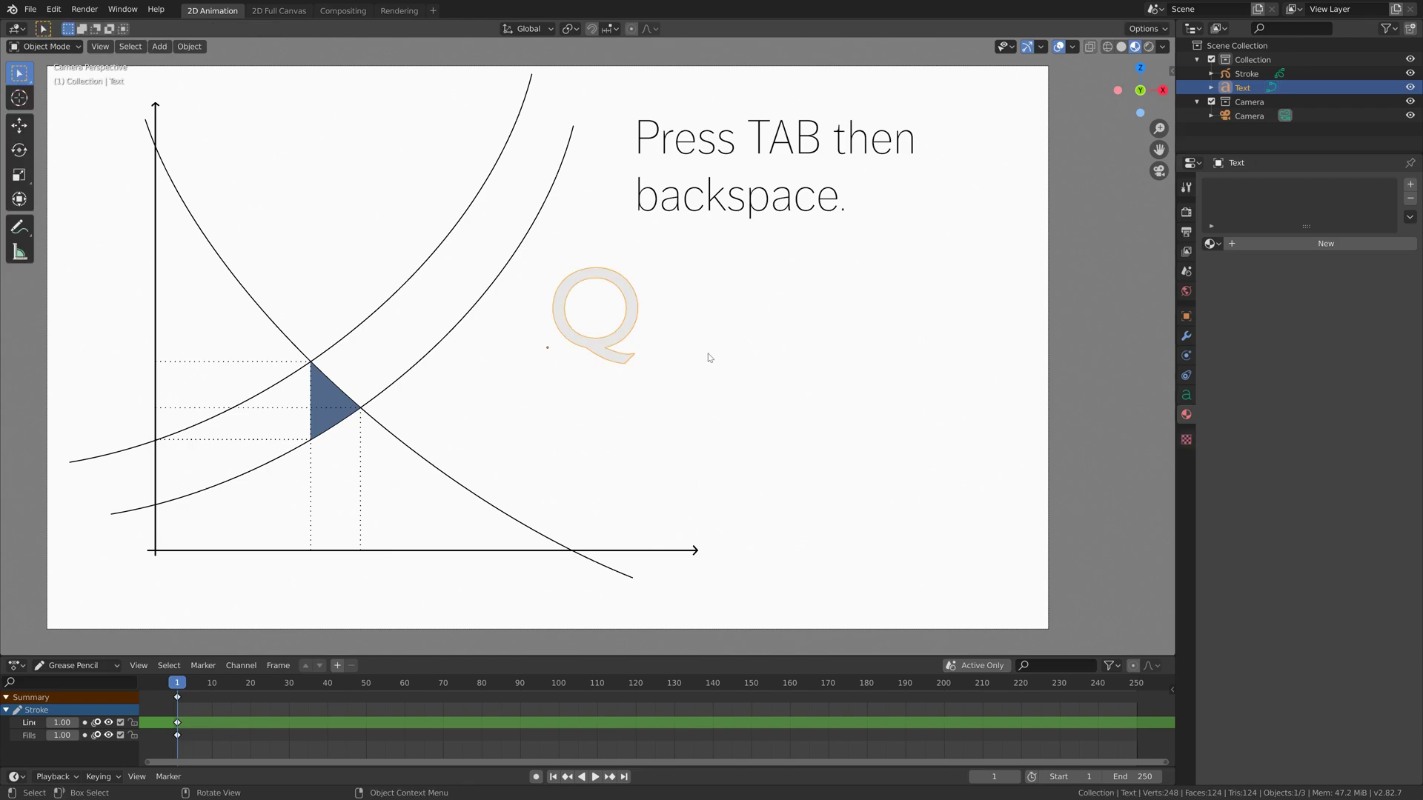
Step: Give the Q label a new near-black Diffuse BSDF material
click(1268, 244)
click(1349, 326)
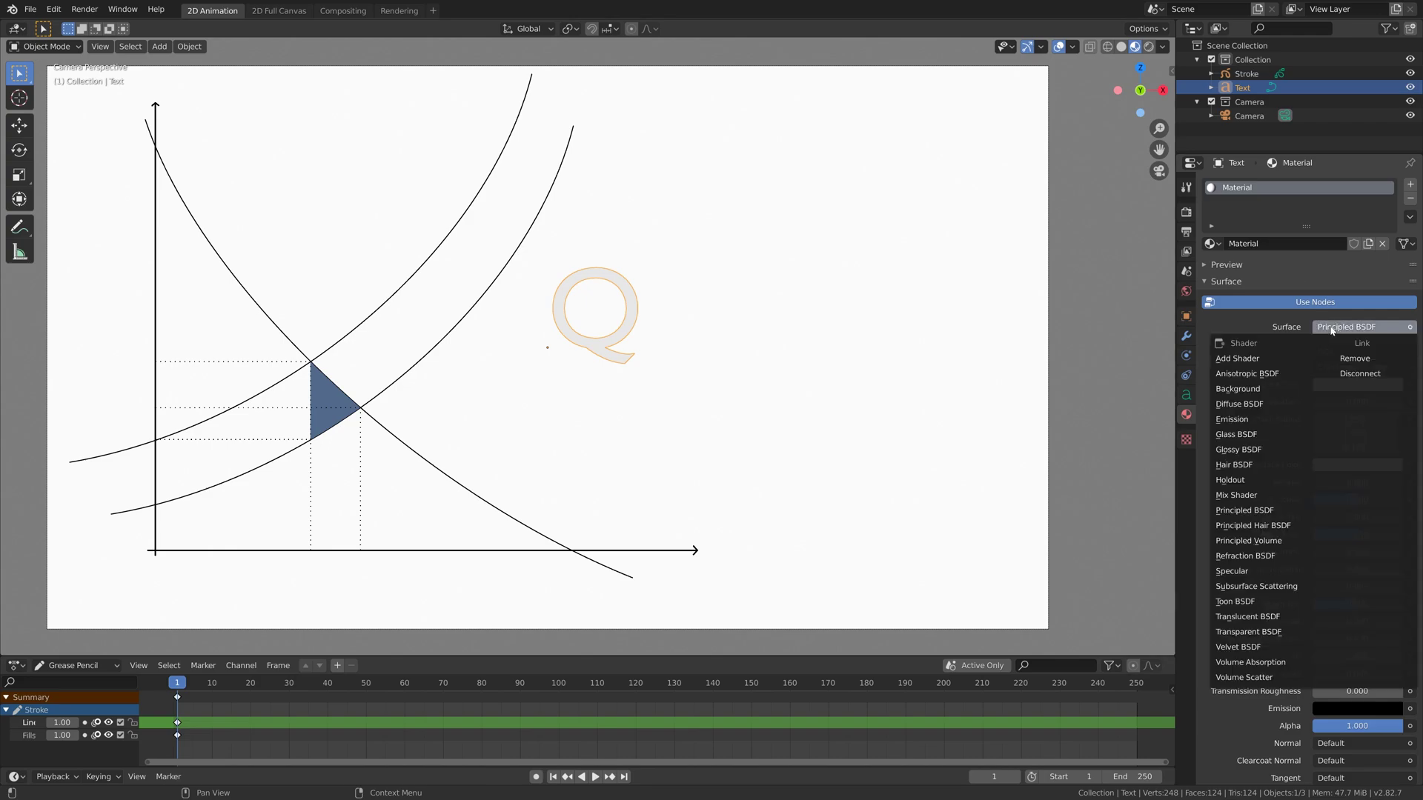
click(1263, 403)
click(1338, 354)
drag(1391, 153, 1391, 234)
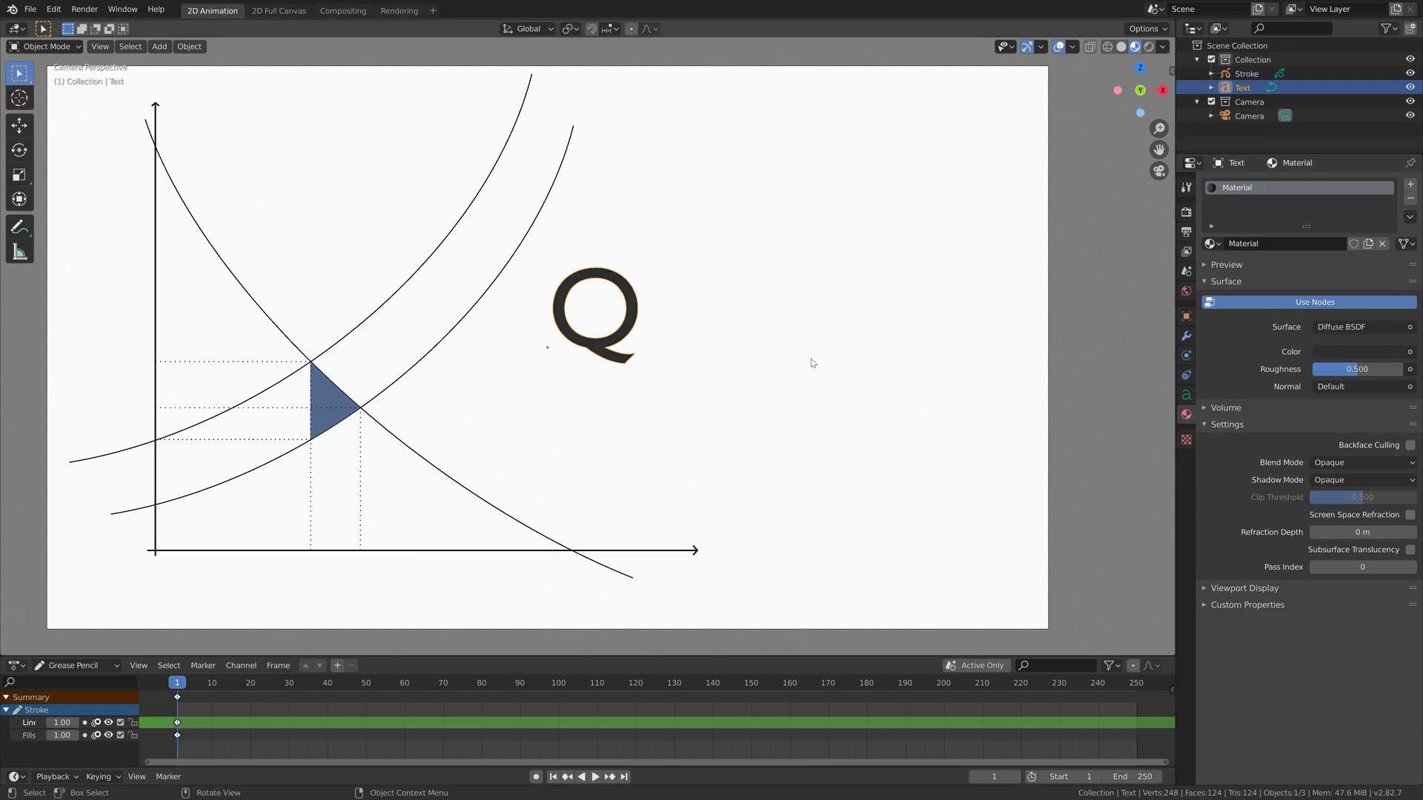
Step: Set the Q label's regular font to himalaya.ttf (Microsoft Himalaya)
click(1186, 395)
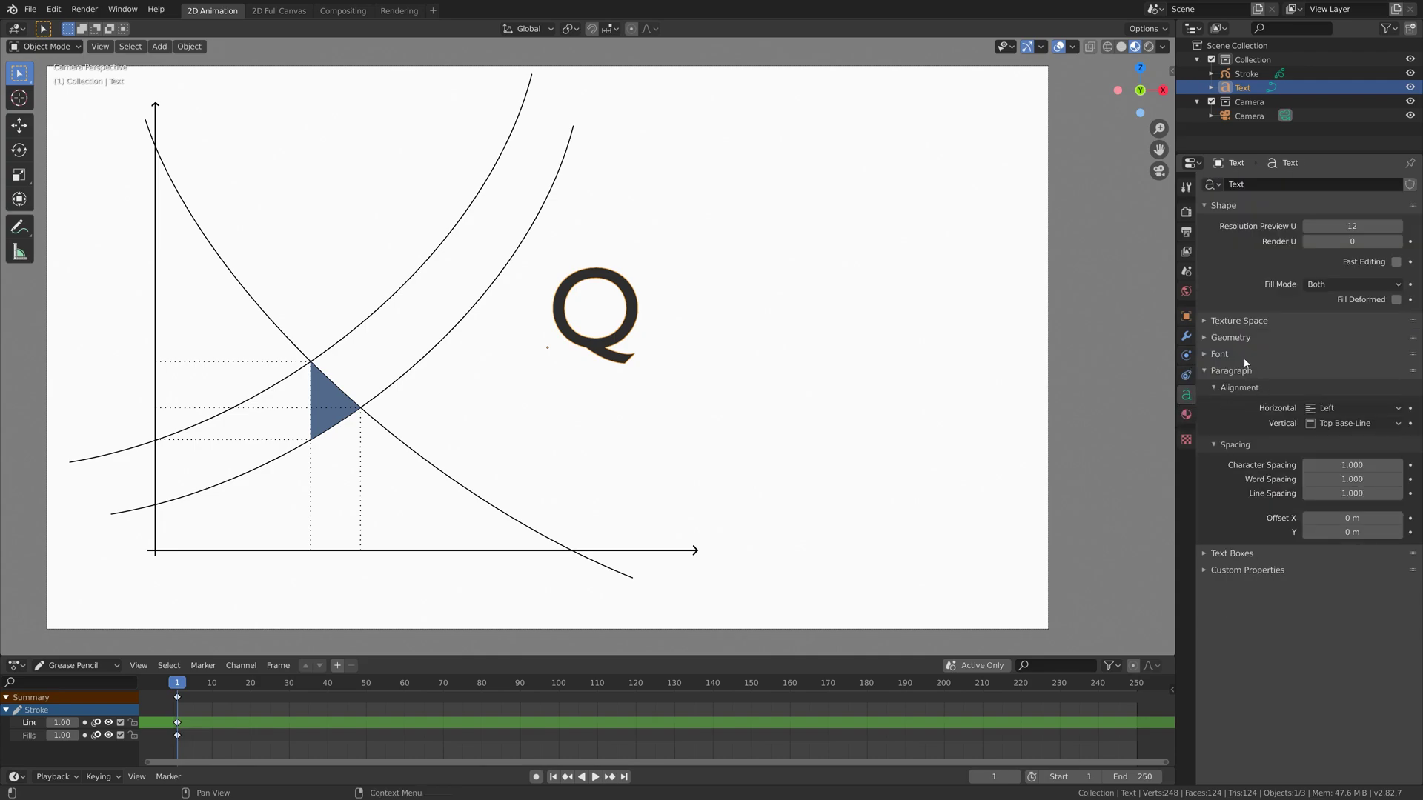
click(1233, 351)
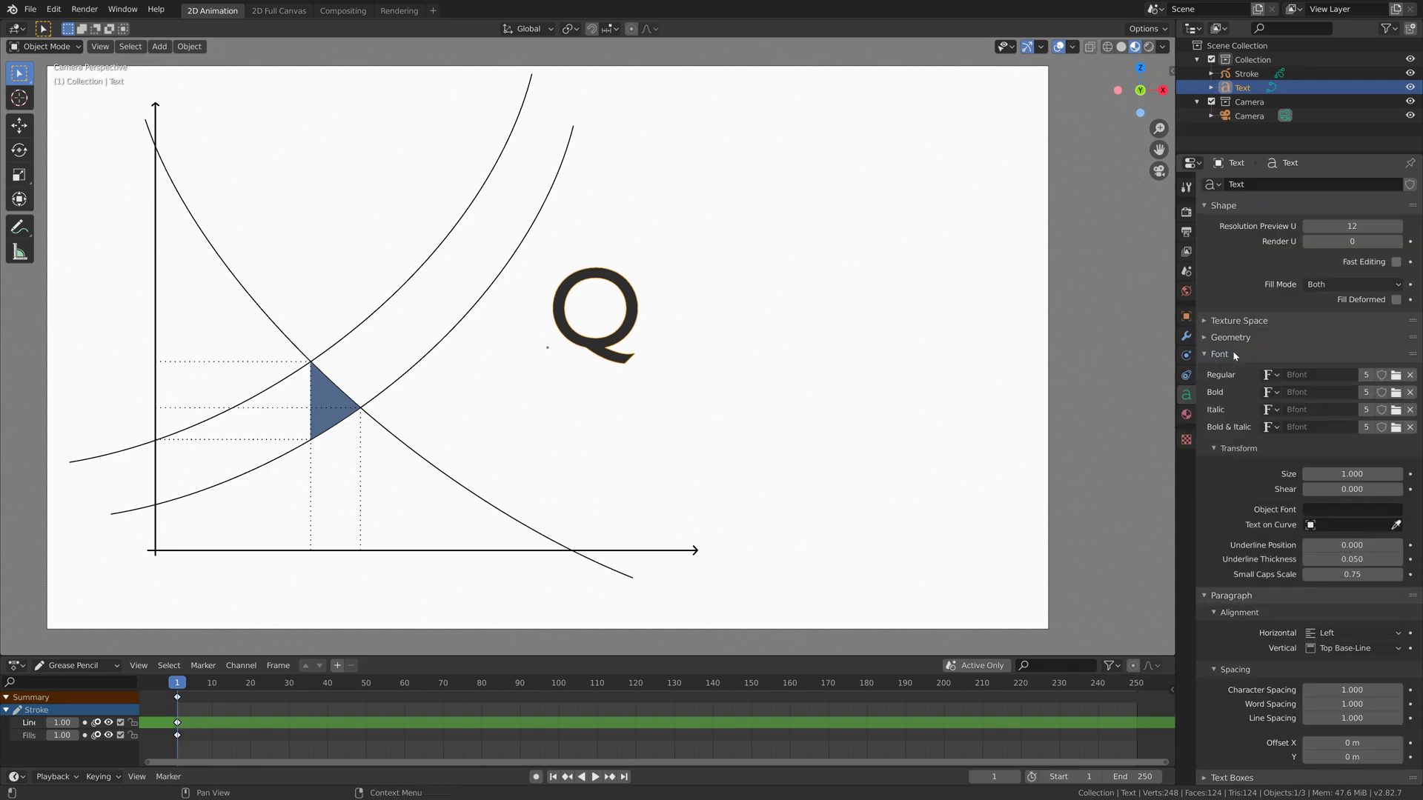
click(1395, 375)
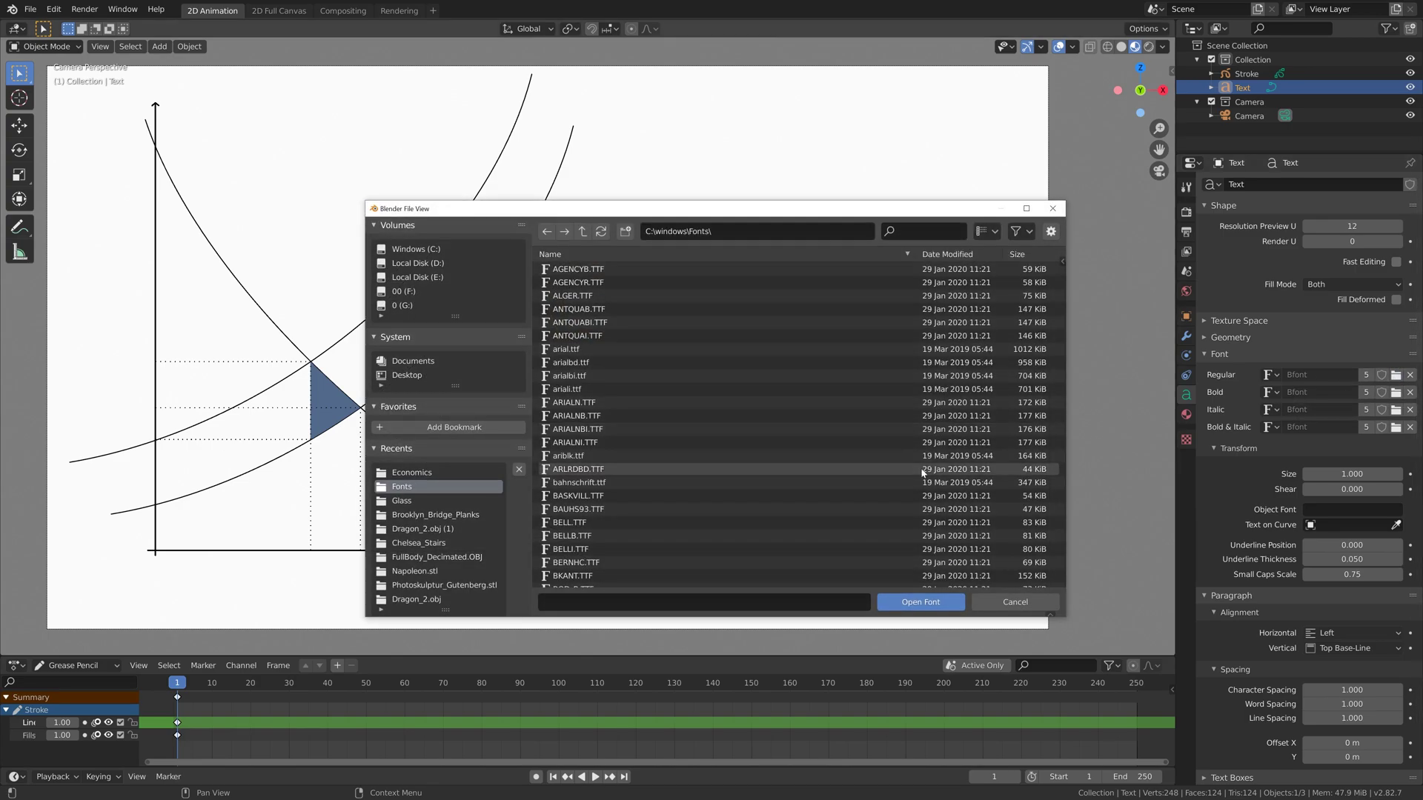
scroll(815, 463, down, 12)
scroll(781, 479, down, 15)
scroll(784, 482, down, 15)
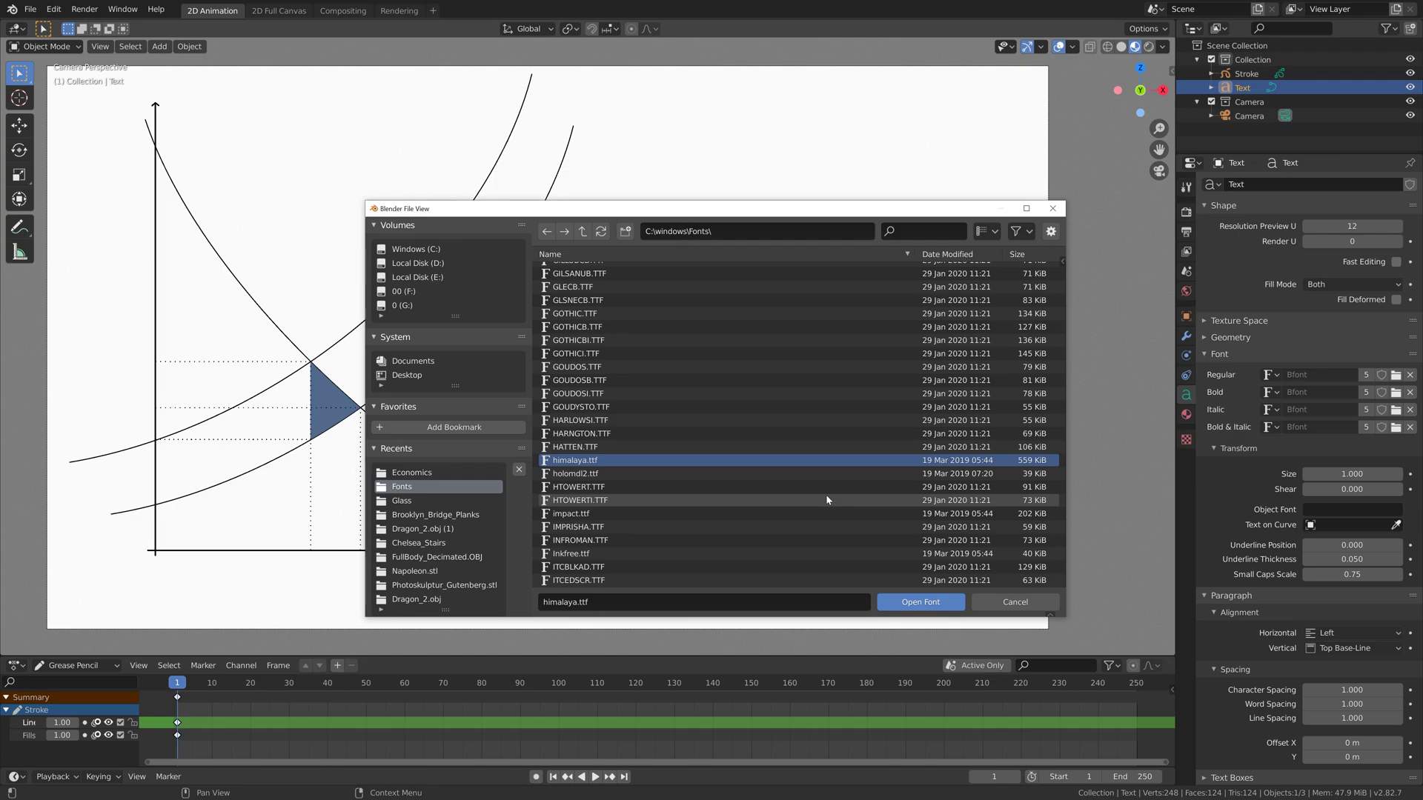
click(907, 606)
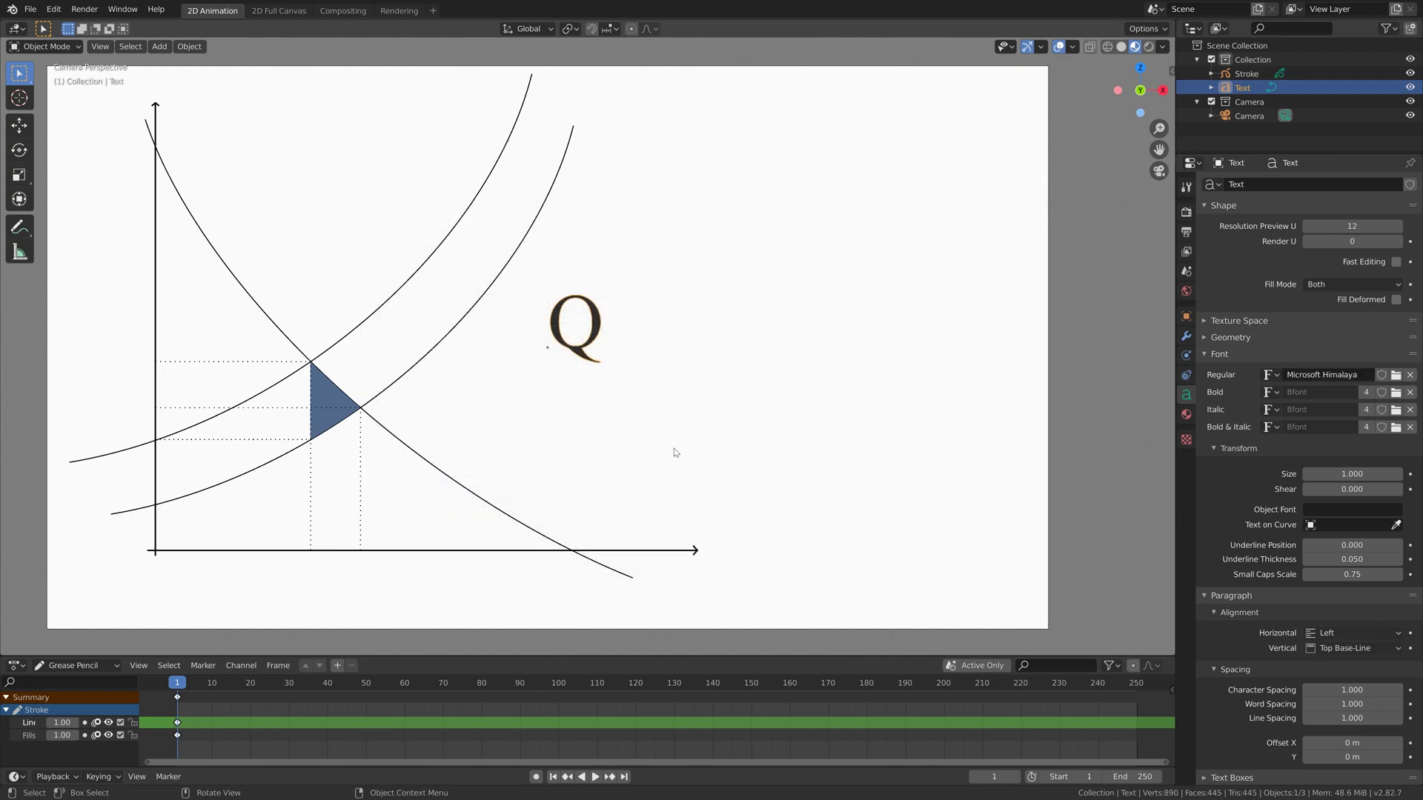
shift+middle_drag(674, 452, 687, 402)
Step: Scale and move the Q label to sit below the horizontal axis end
key(g)
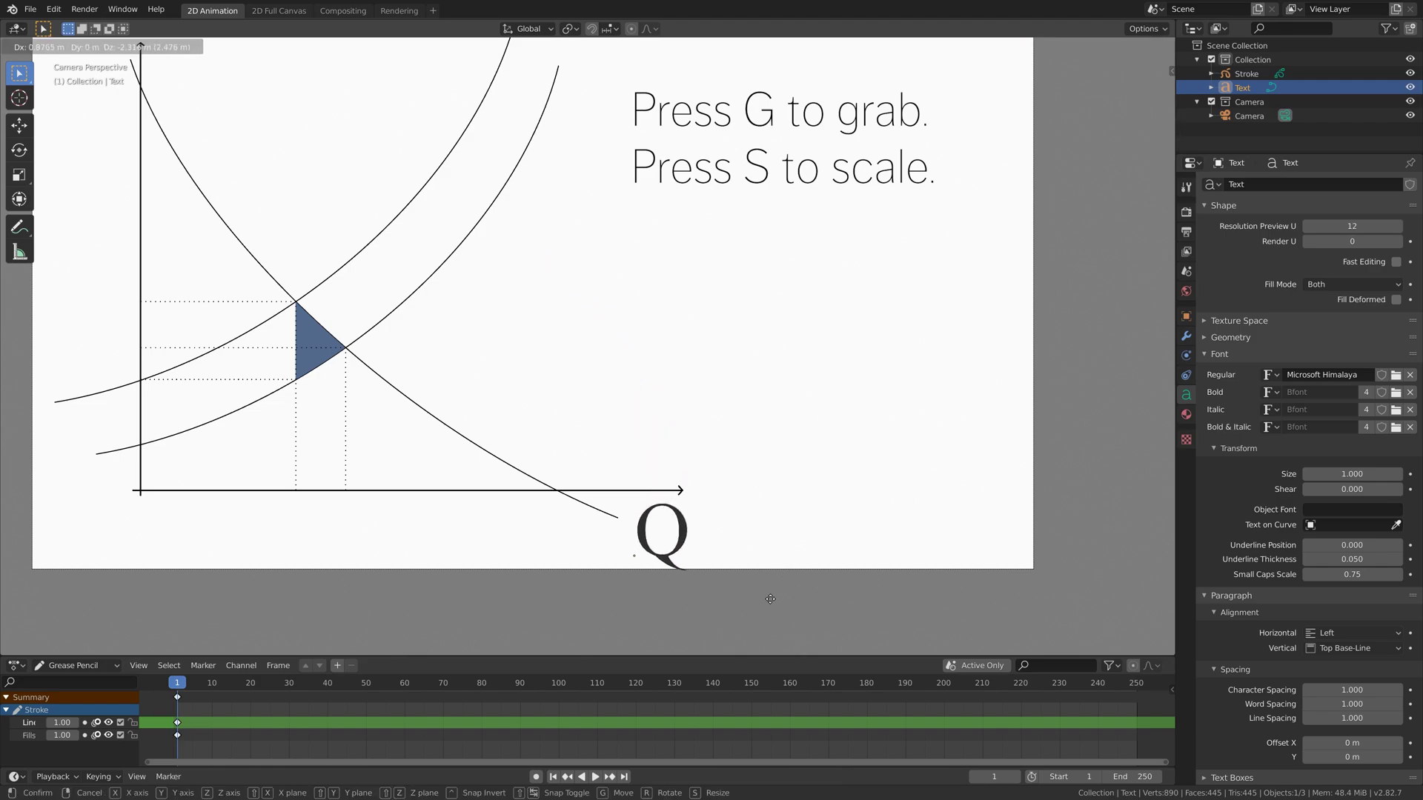
key(s)
click(836, 518)
key(g)
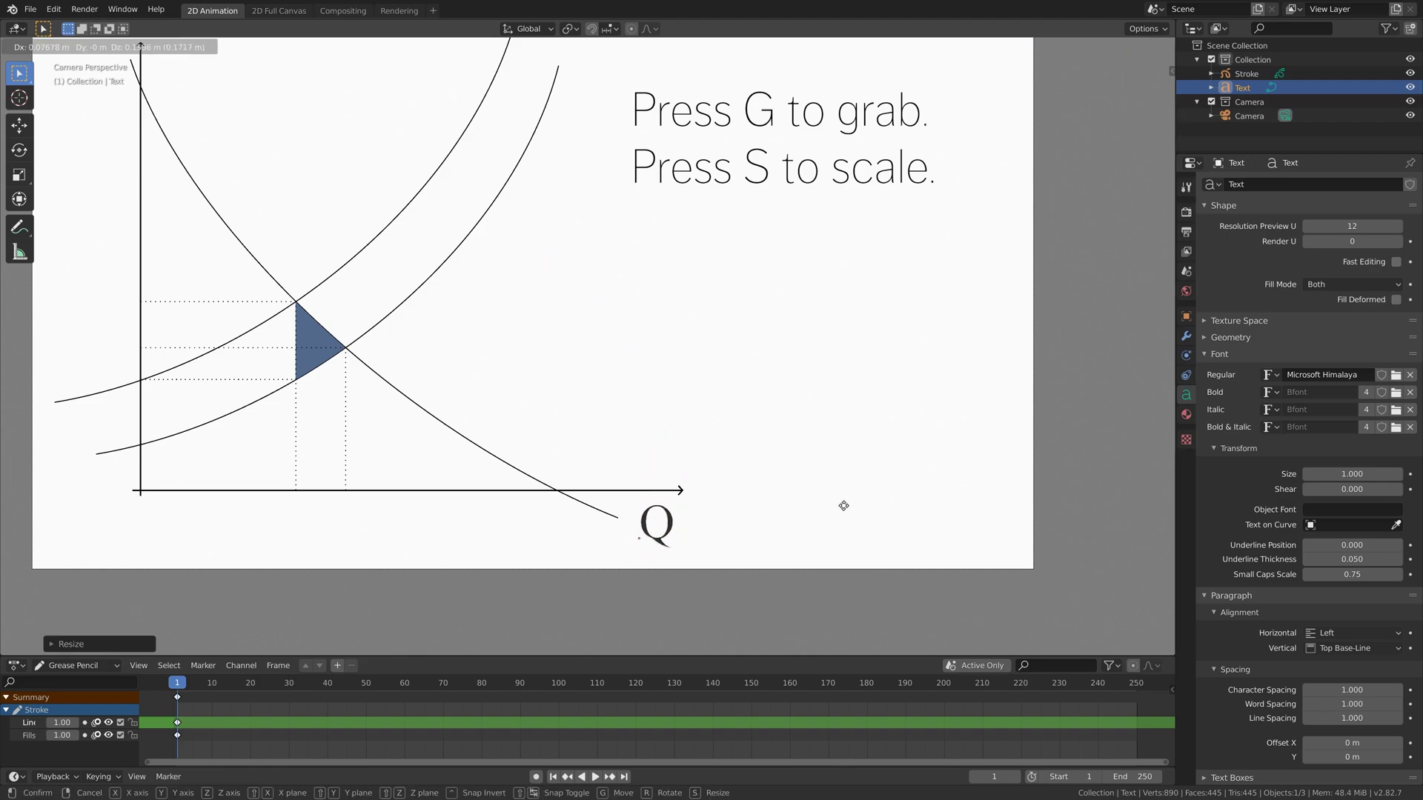
key(s)
click(888, 488)
key(g)
click(884, 491)
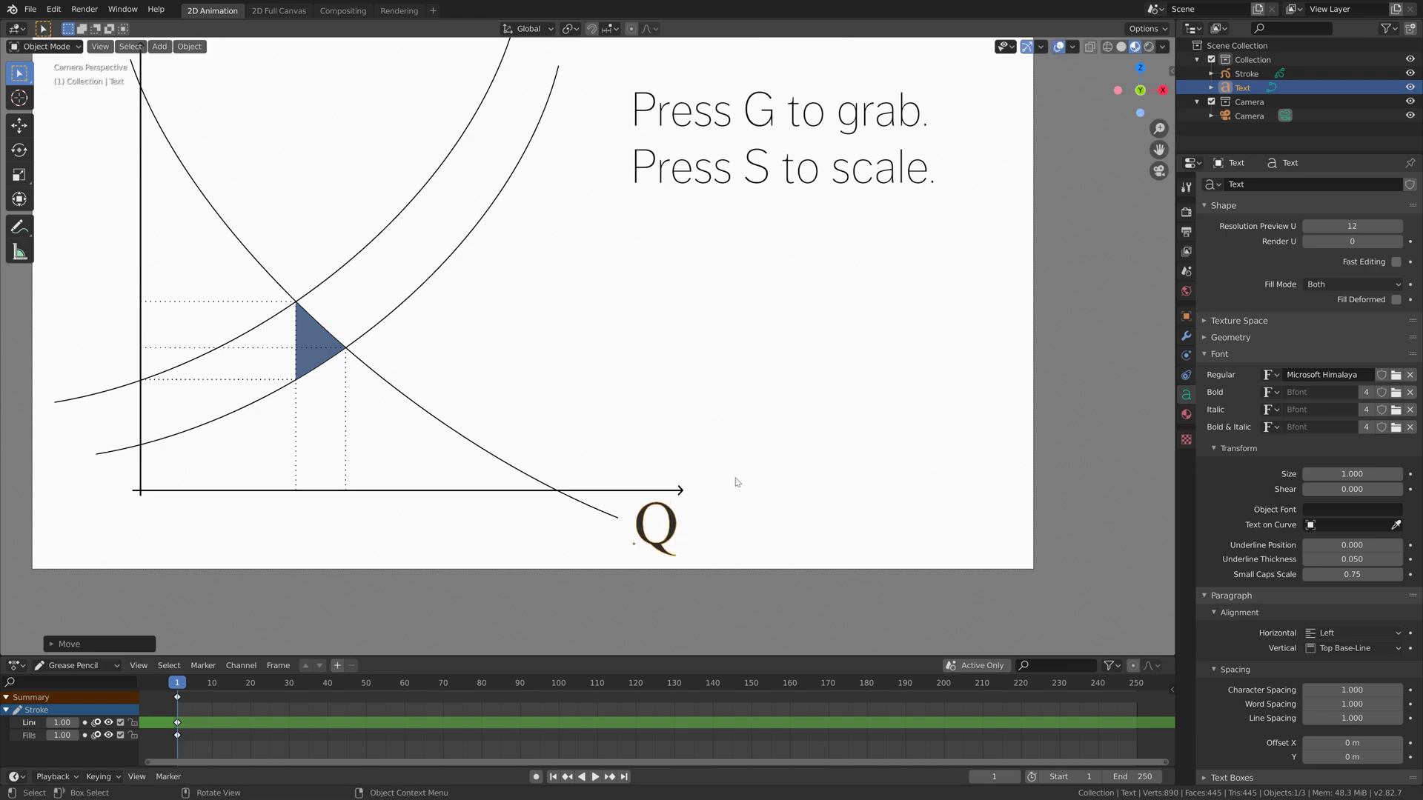
click(736, 483)
scroll(734, 482, down, 3)
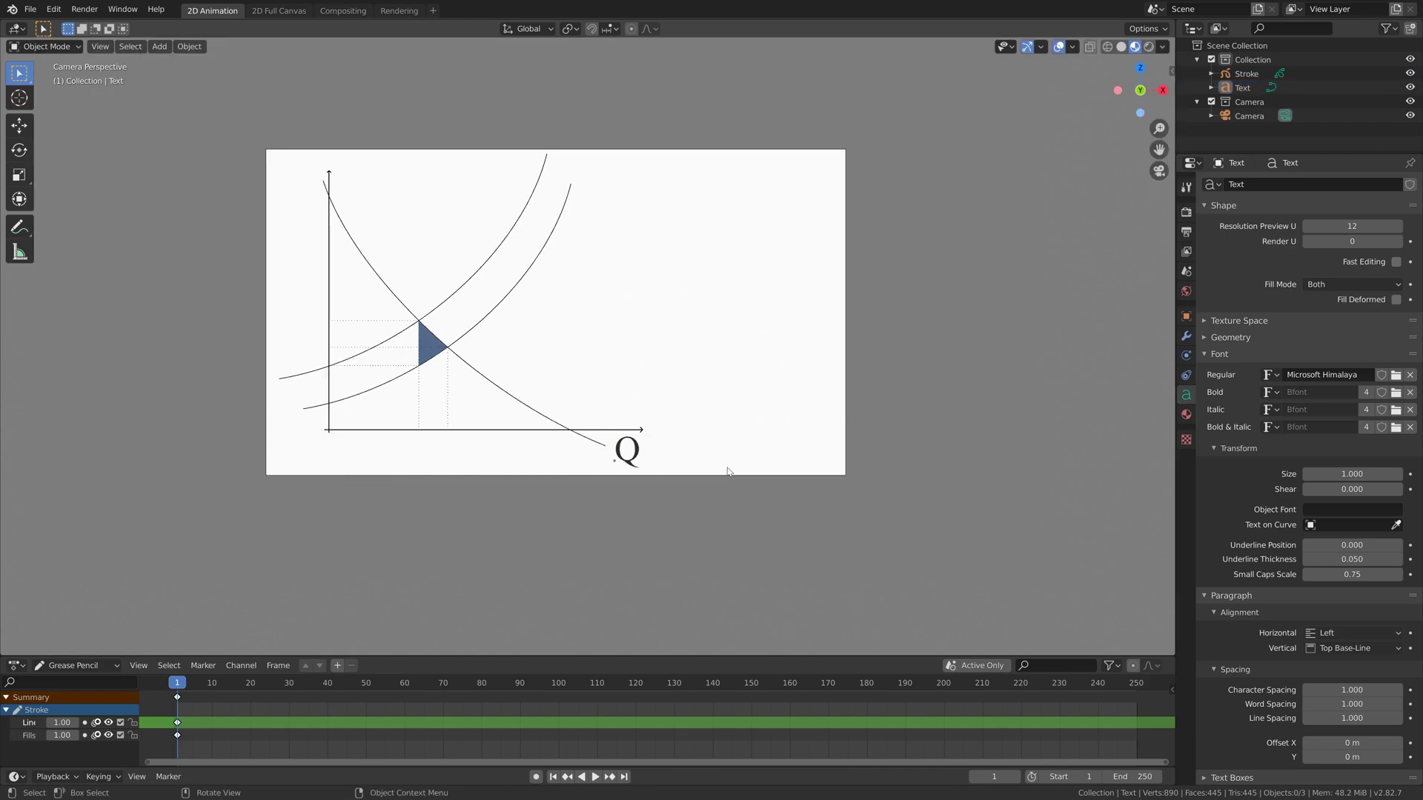
scroll(727, 472, up, 4)
Step: Undo, then rescale and reposition the Q label under the axis arrow
key(ctrl+z)
key(s)
click(765, 516)
key(g)
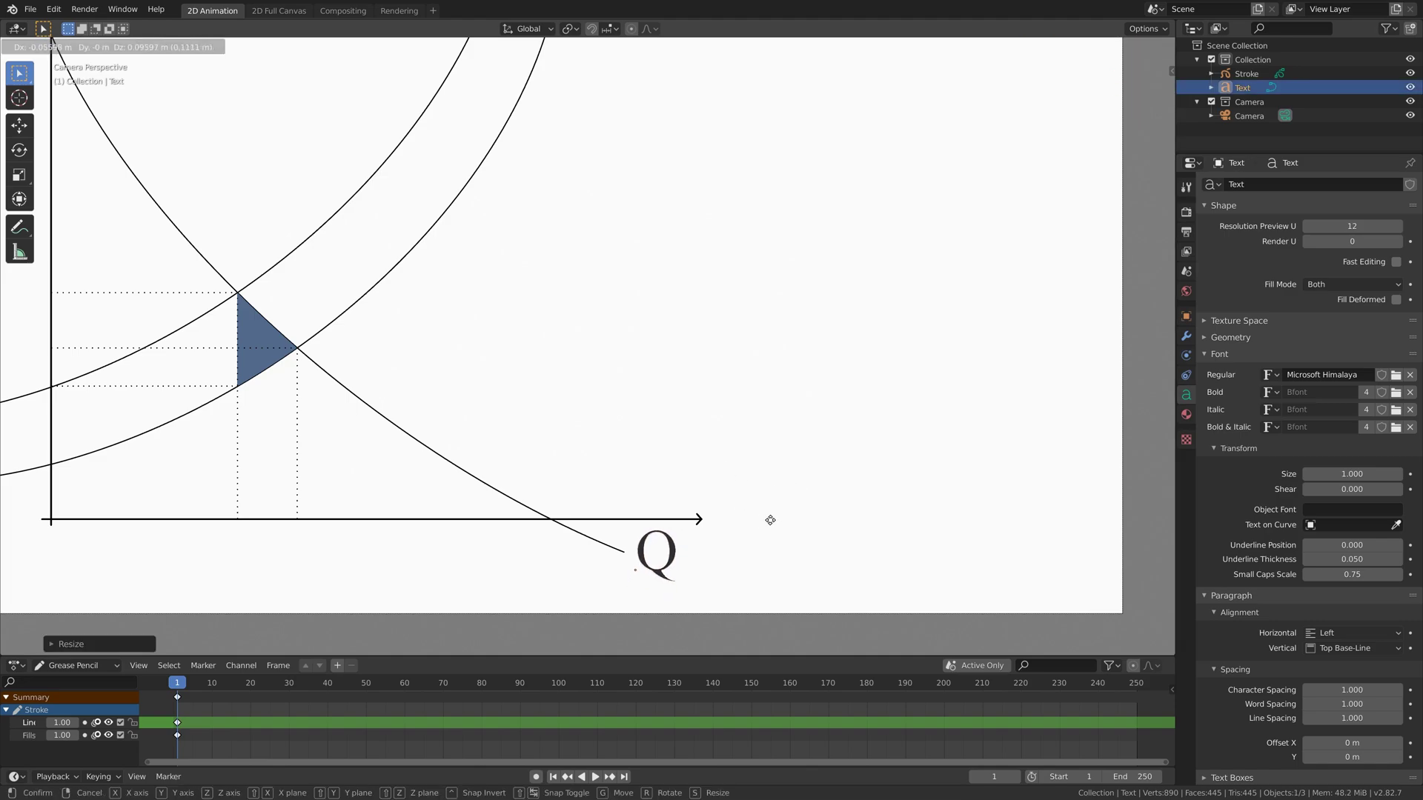
click(766, 501)
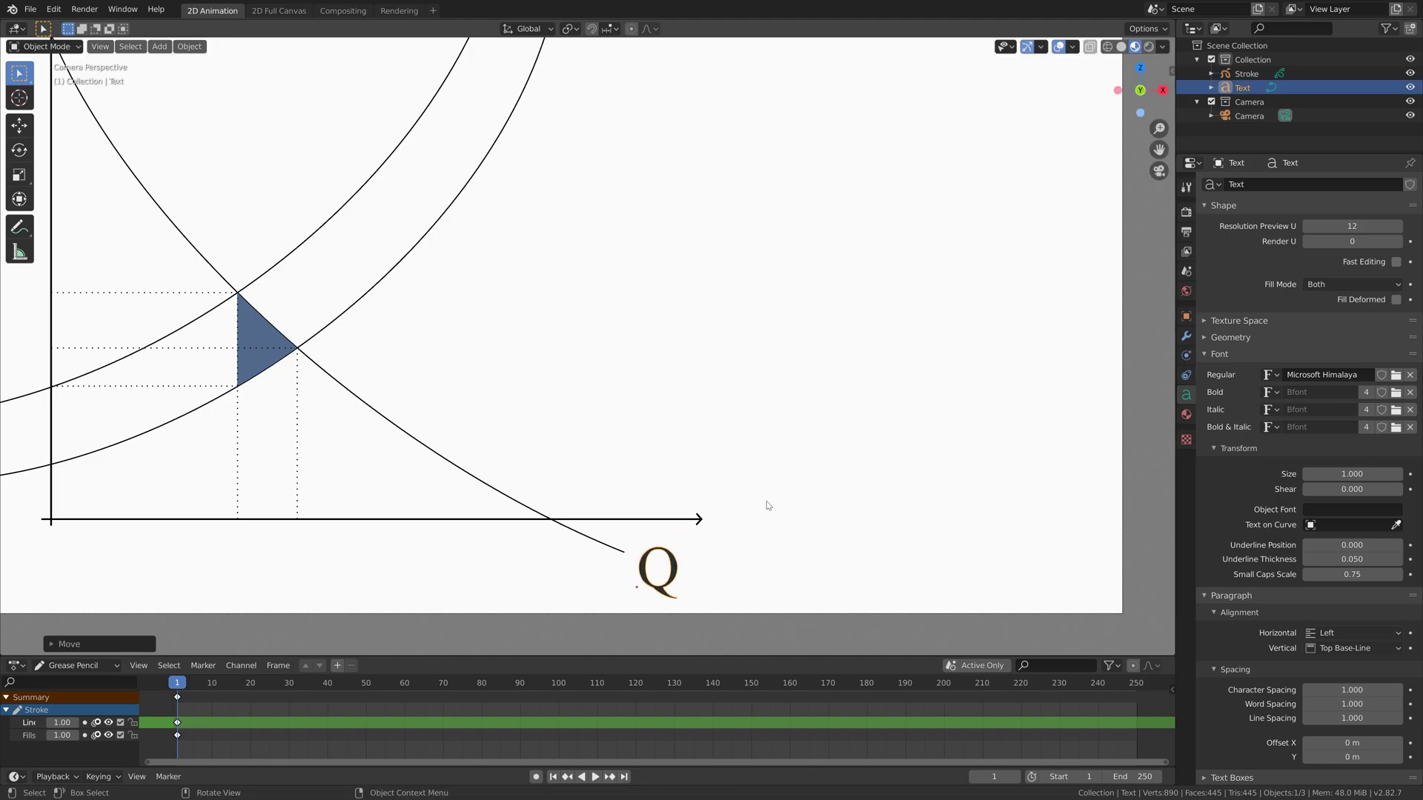
scroll(766, 496, down, 4)
key(s)
click(778, 470)
key(s)
click(848, 467)
key(g)
click(829, 463)
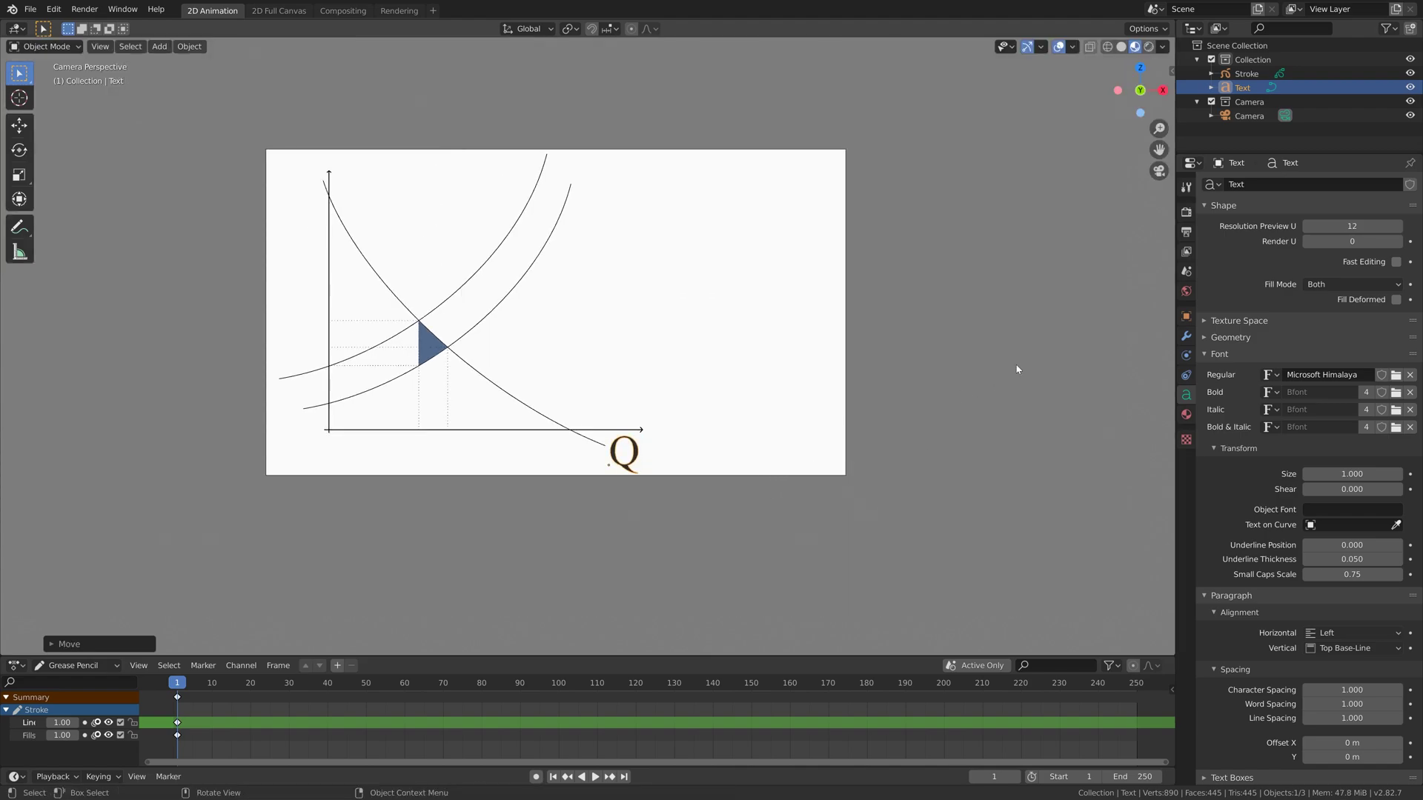
Step: Turn off Lock Camera to View in the sidebar's View settings
key(n)
scroll(749, 267, down, 2)
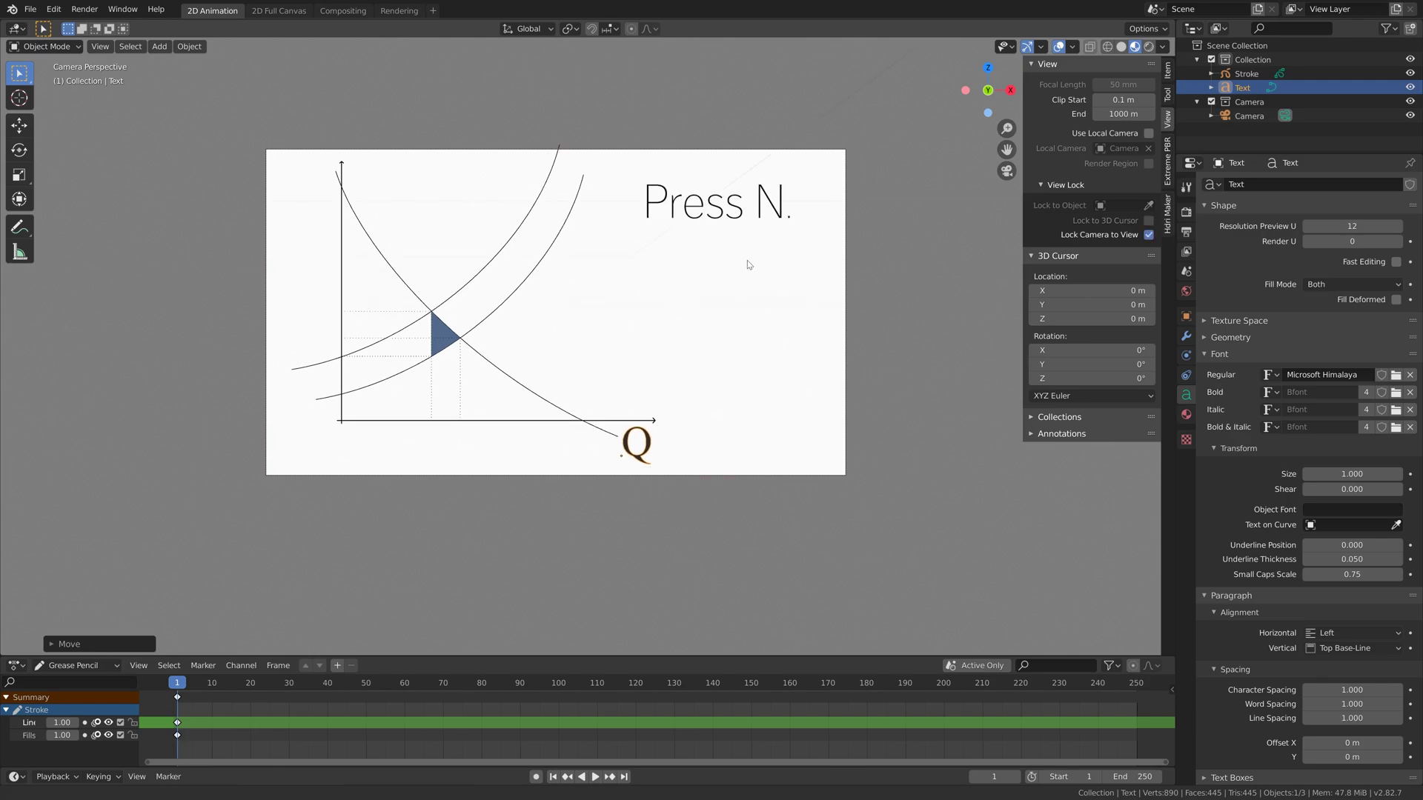
click(1149, 235)
scroll(568, 326, up, 2)
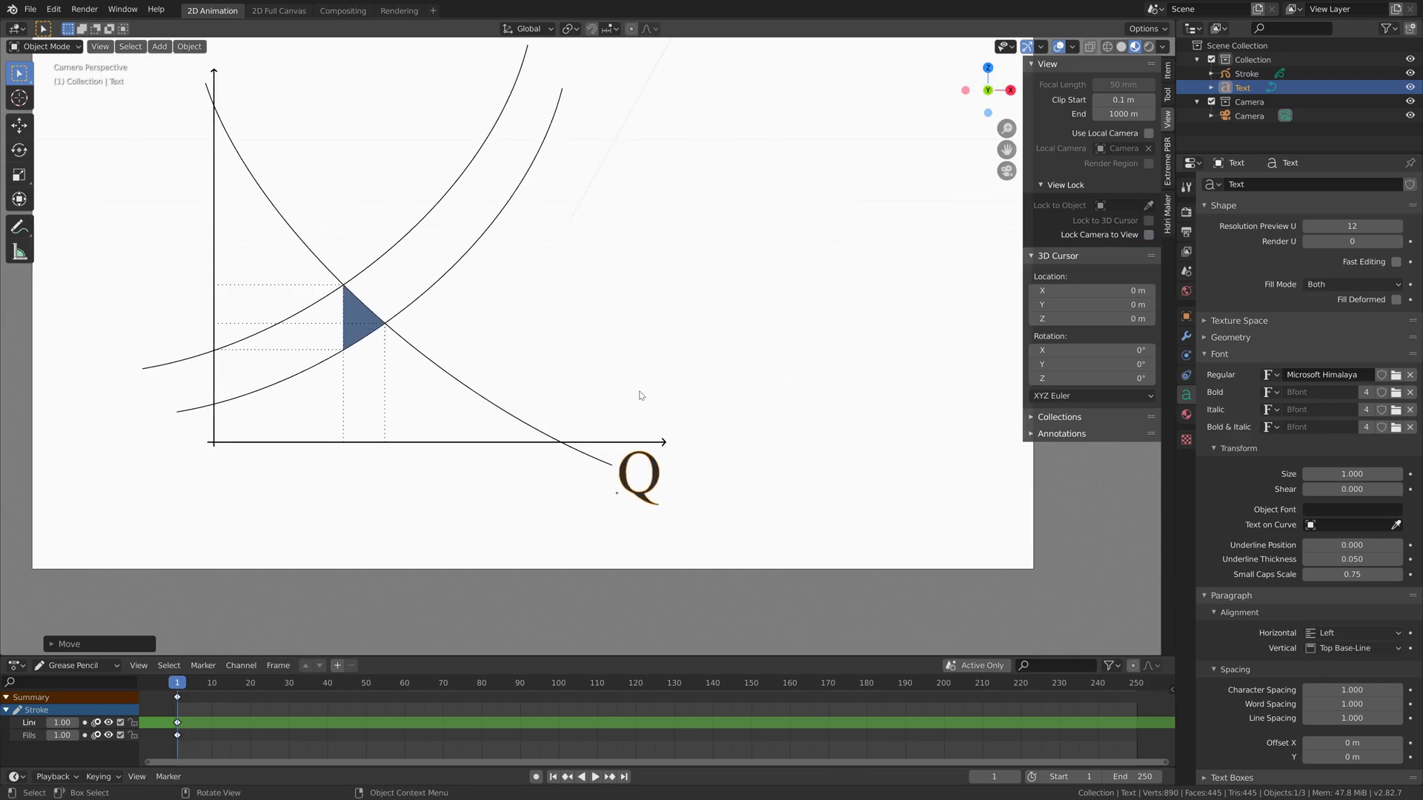
Step: Shrink the Q label slightly and nudge it beside the horizontal axis end
key(s)
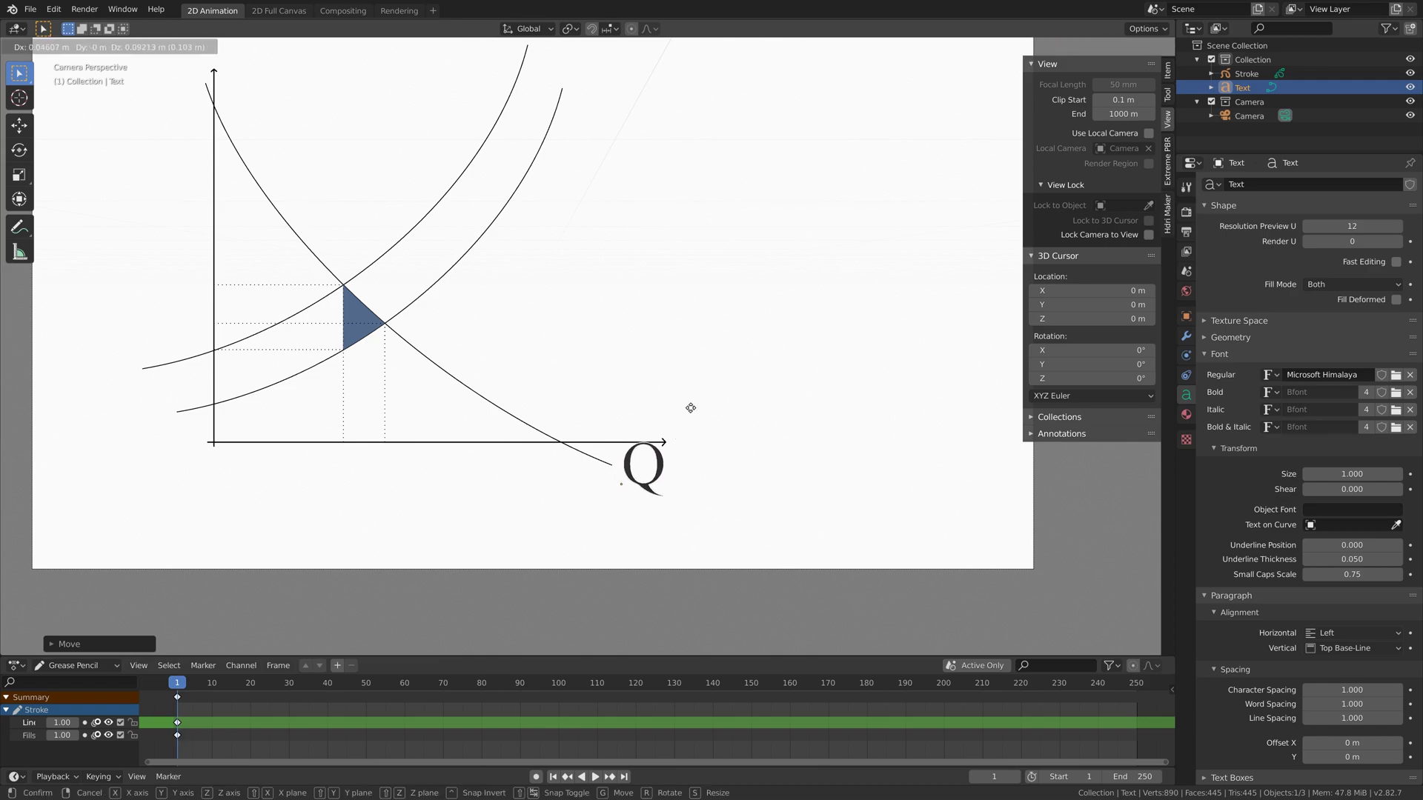
click(724, 410)
key(g)
click(732, 412)
scroll(733, 410, down, 2)
scroll(699, 425, up, 3)
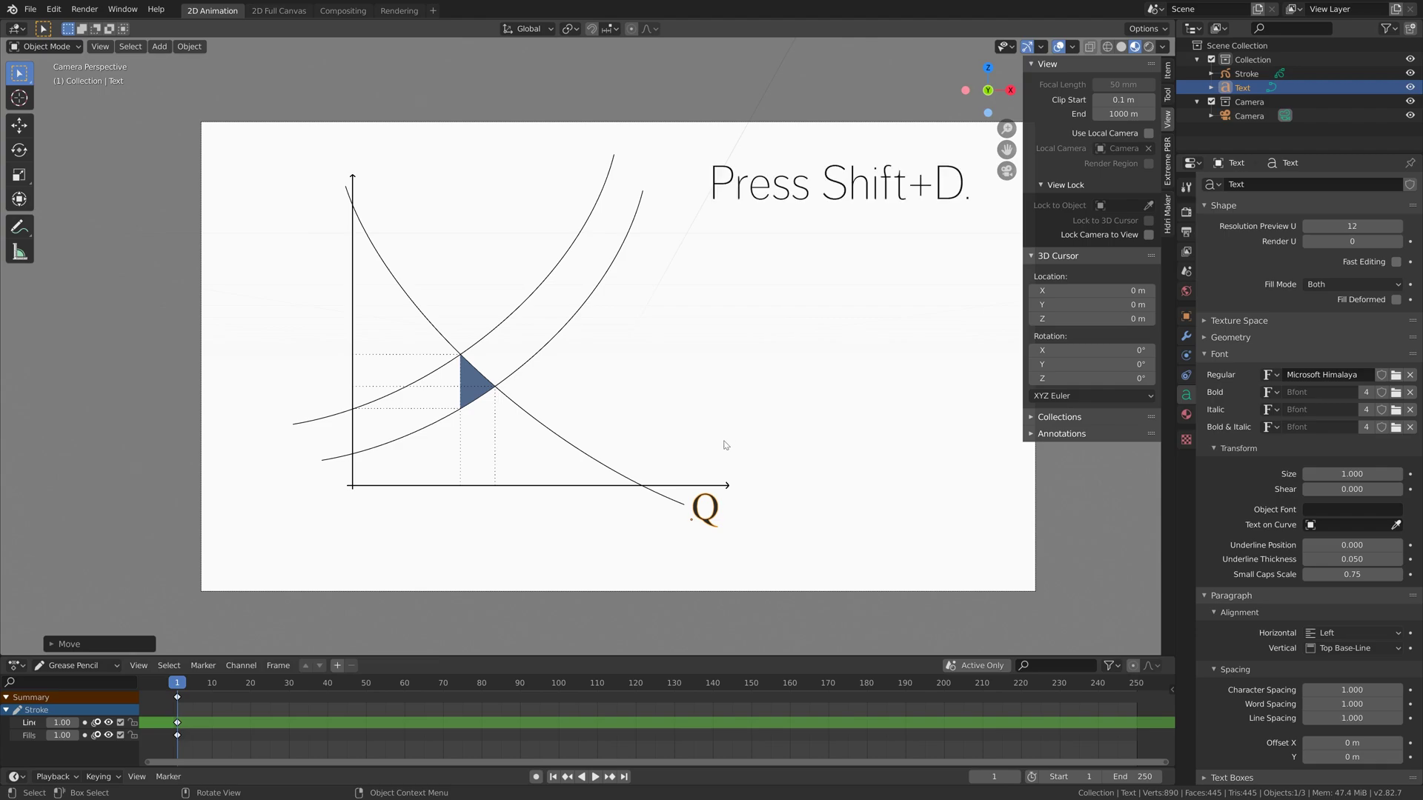
Step: Duplicate the Q label as a P at the top of the vertical axis
key(shift+d)
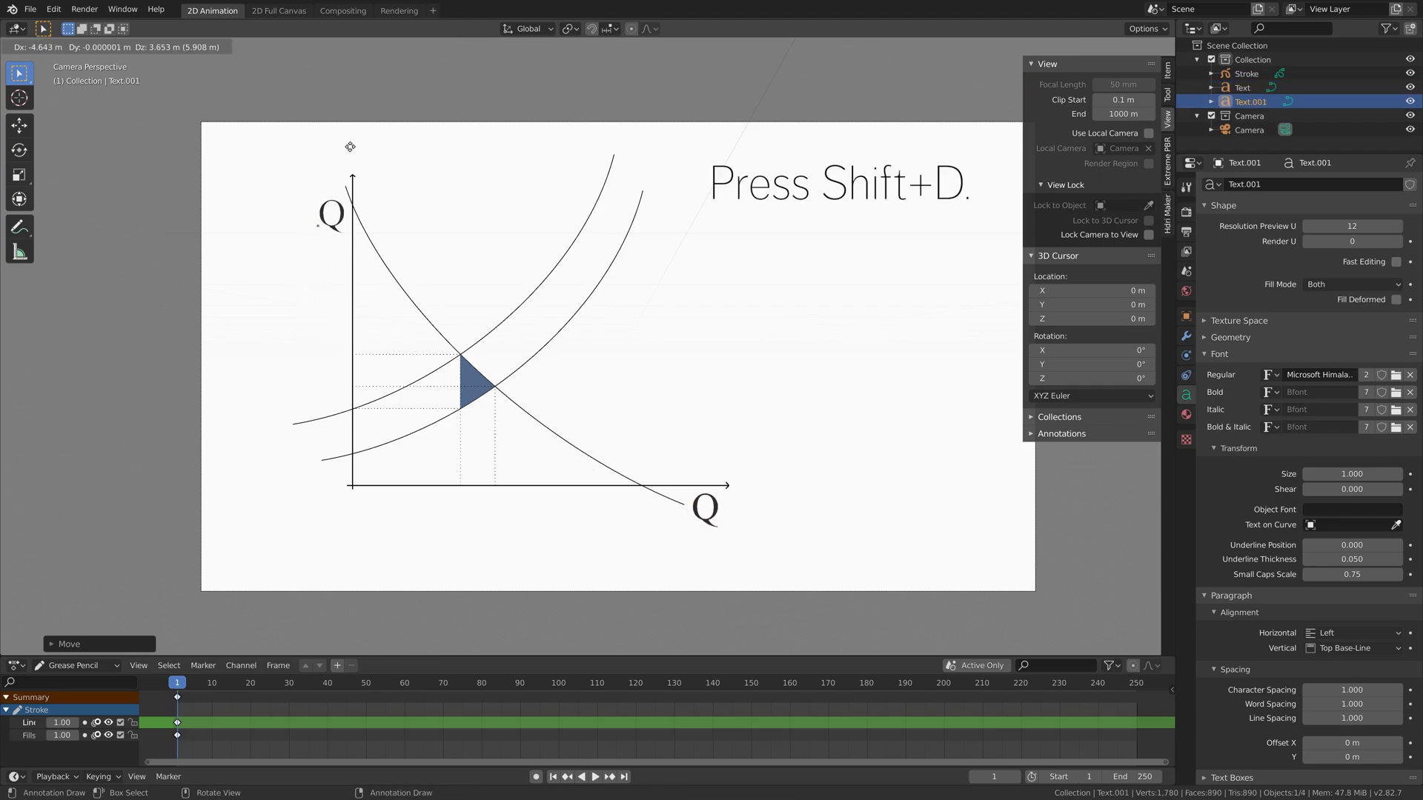
click(350, 150)
key(Tab)
key(BackSpace)
text(P)
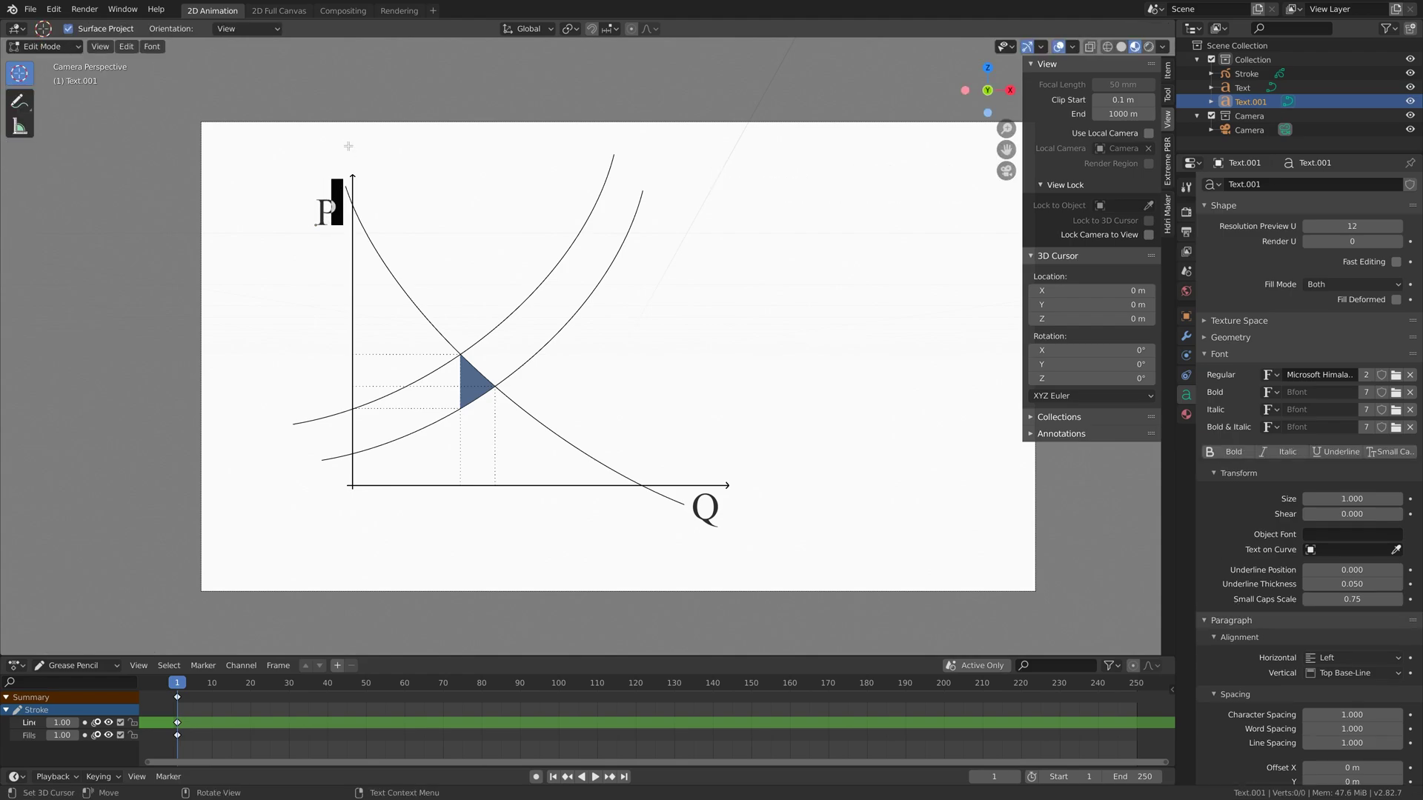
key(Tab)
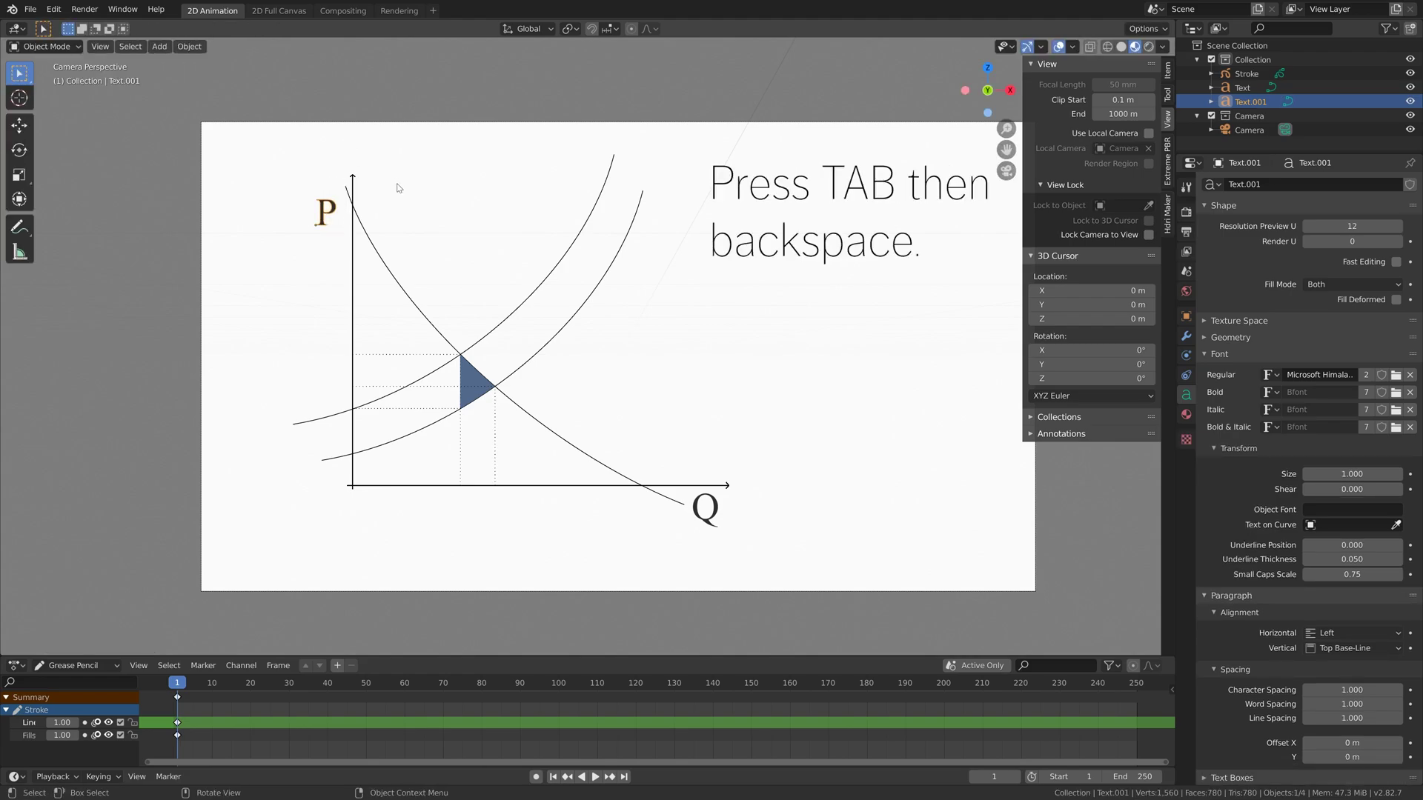
Step: Add a D label beside the downward-sloping demand curve
key(shift+d)
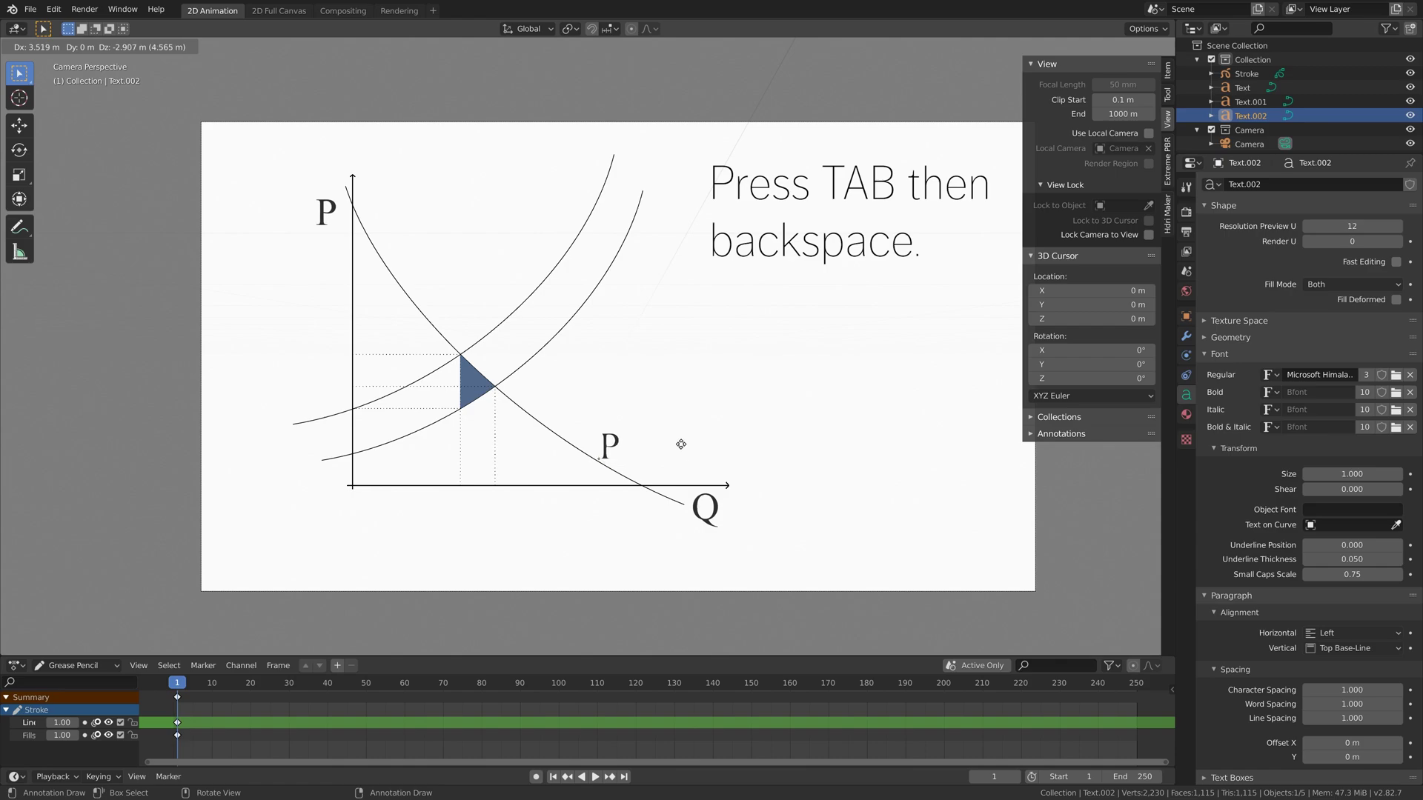
click(681, 443)
key(Tab)
key(BackSpace)
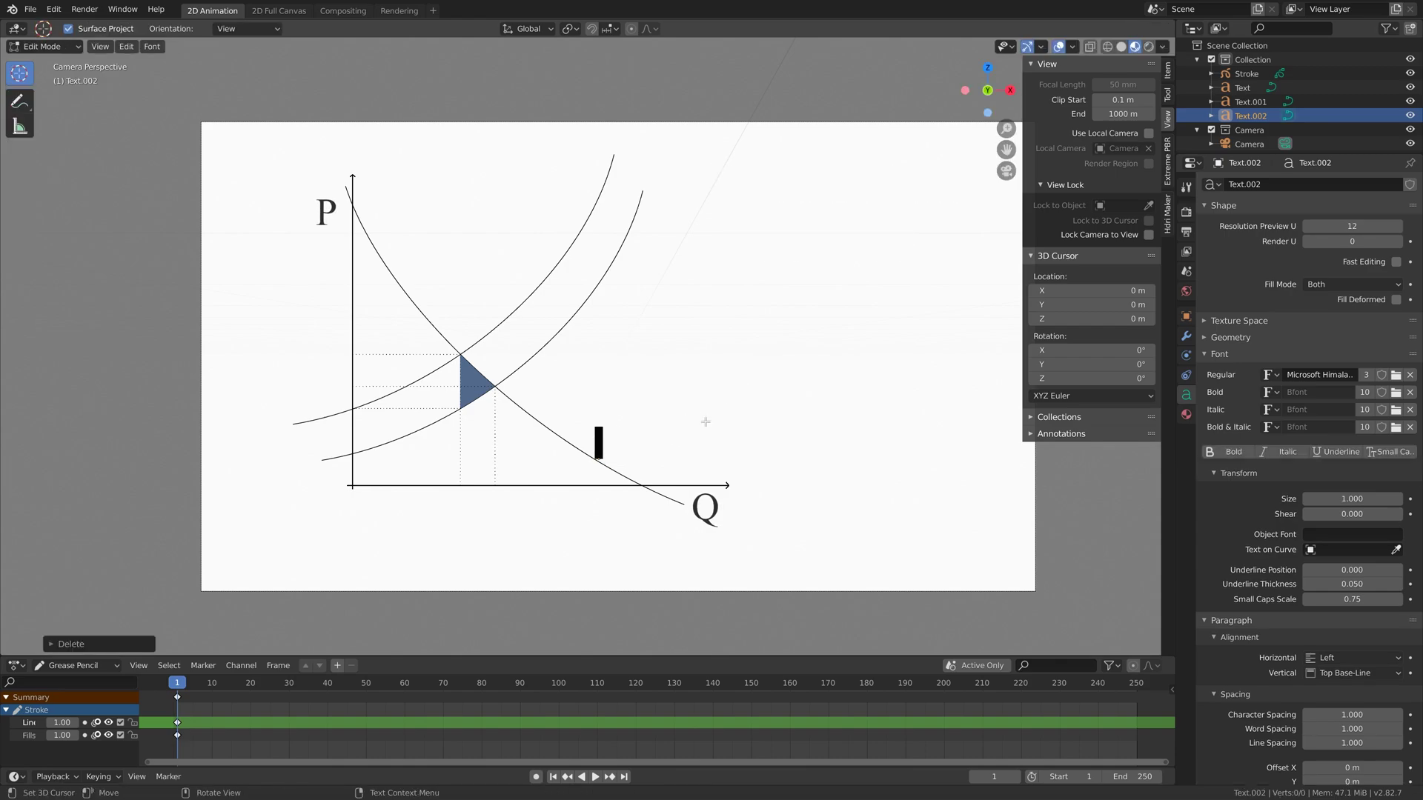
text(D)
key(Tab)
key(g)
click(716, 416)
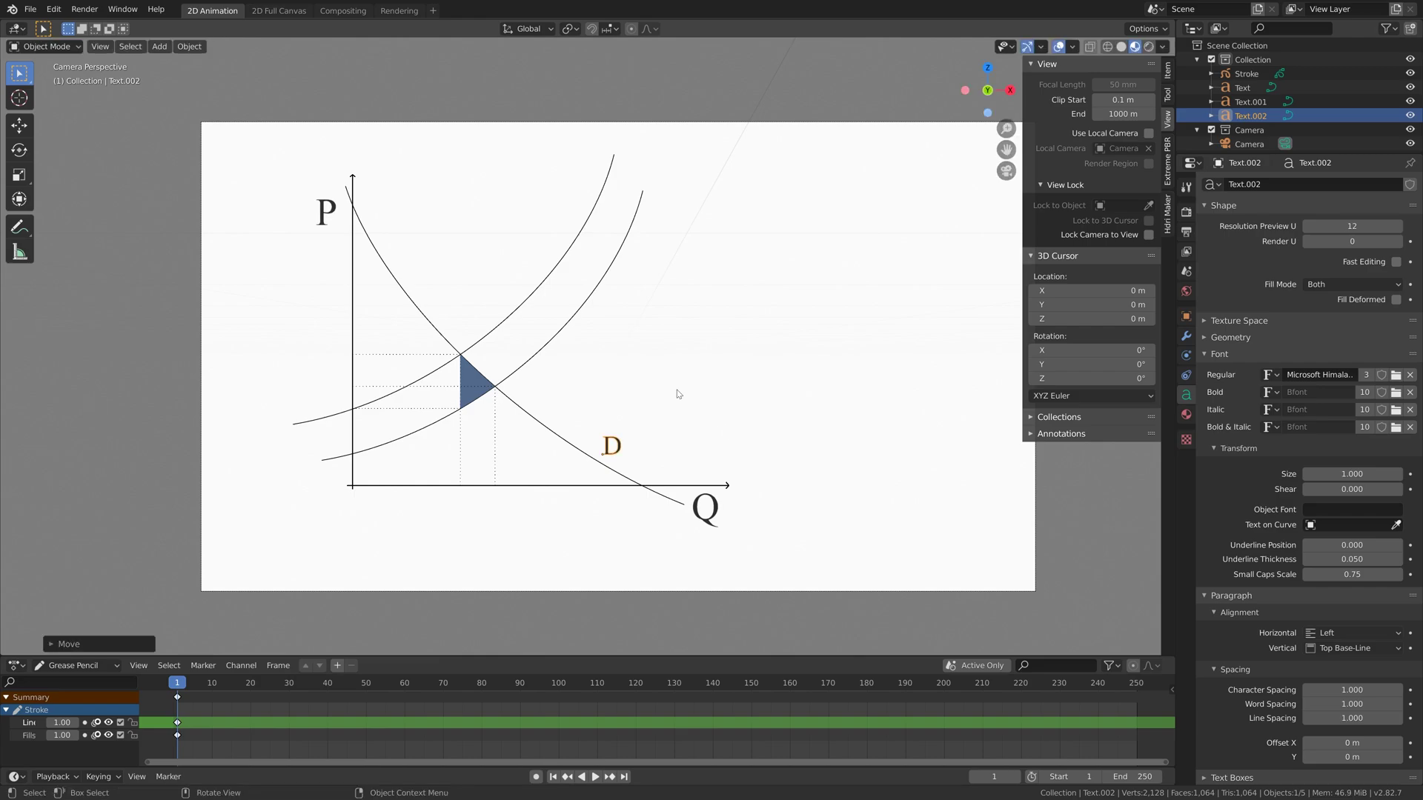
Step: Add an S label at the top of the outer supply curve
key(shift+d)
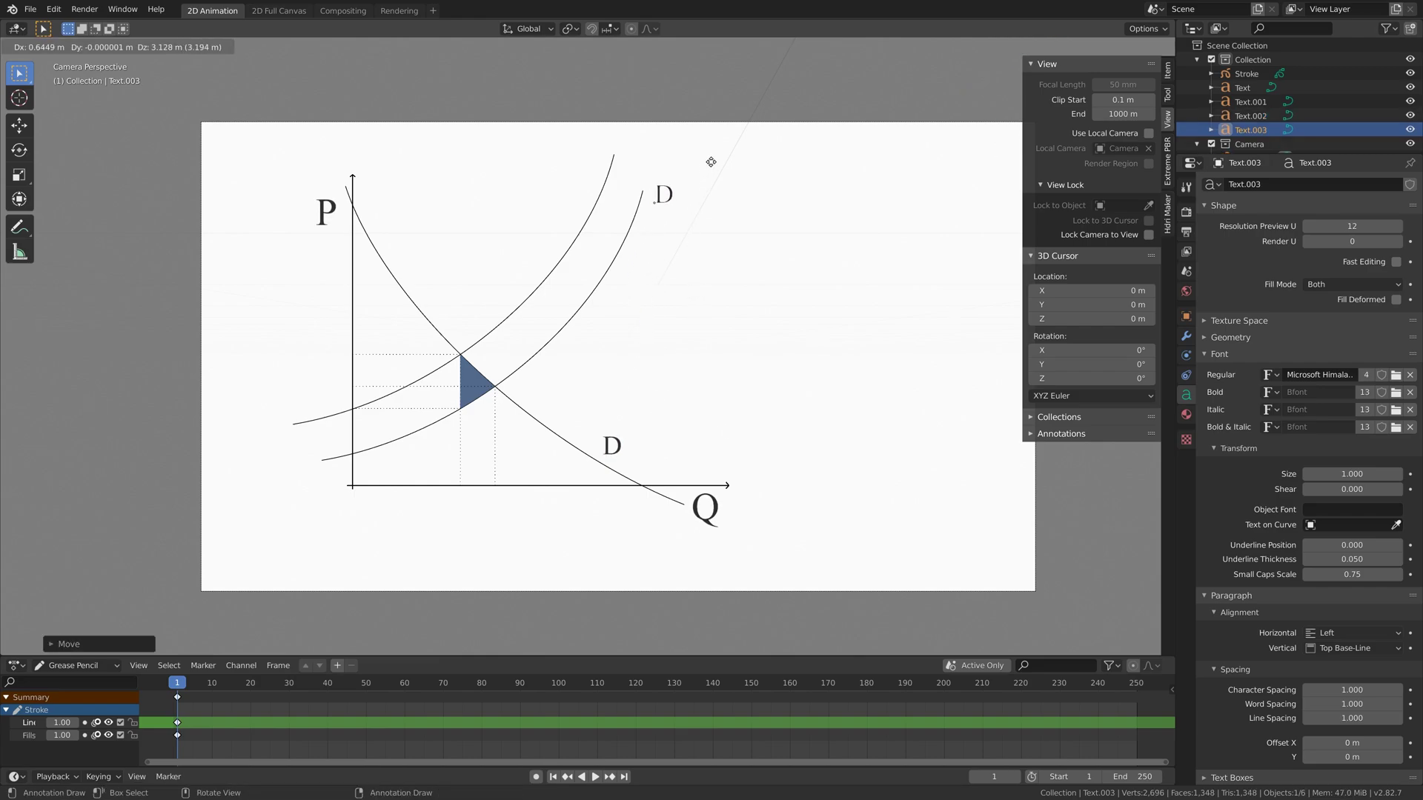
click(706, 159)
key(Tab)
key(BackSpace)
text(S)
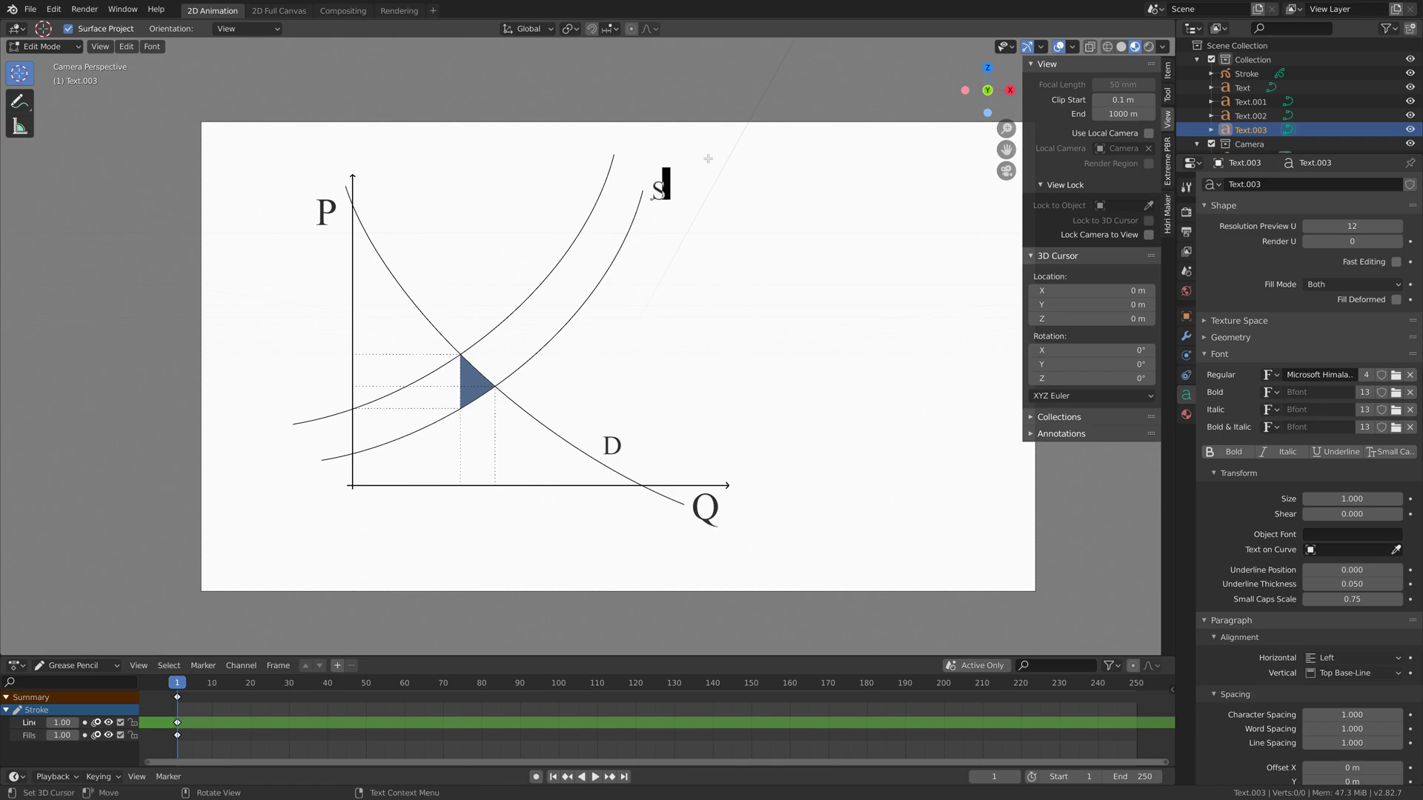
key(Tab)
Step: Add an S+T label at the top of the inner supply curve
key(shift+d)
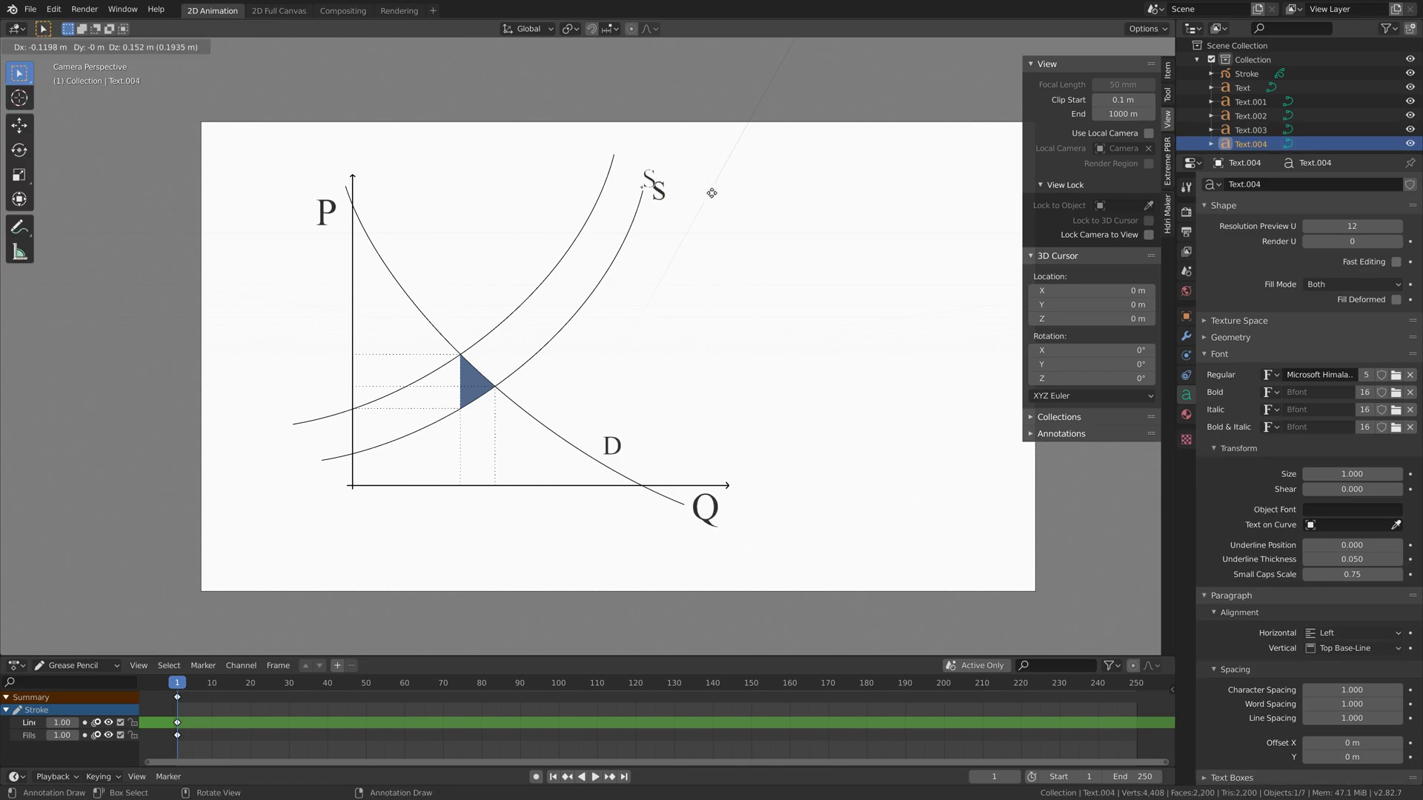
click(704, 163)
key(Tab)
text(+T)
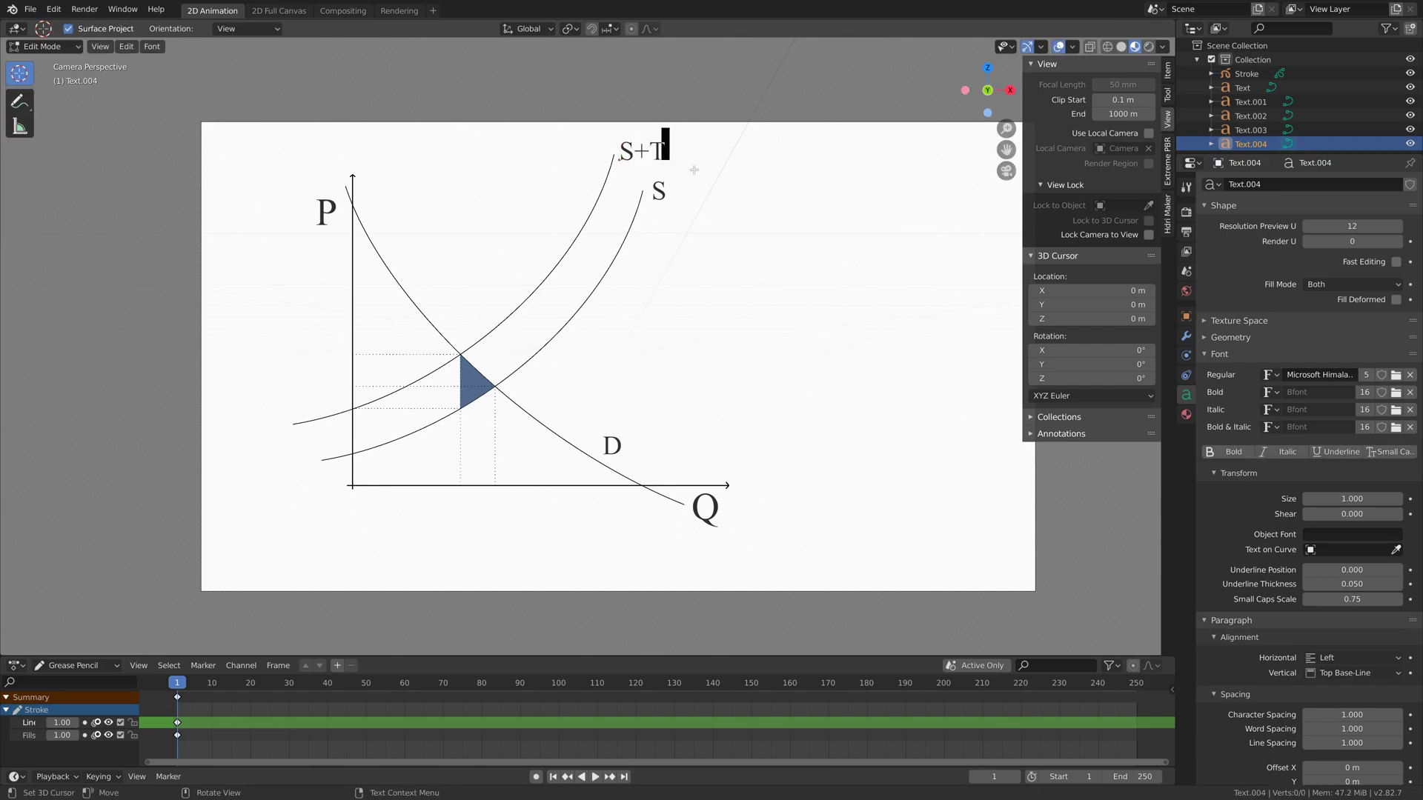
key(Tab)
Step: Save a copy as tutorial2.blend, re-lock the camera to view, and pan the graph centrally
click(30, 9)
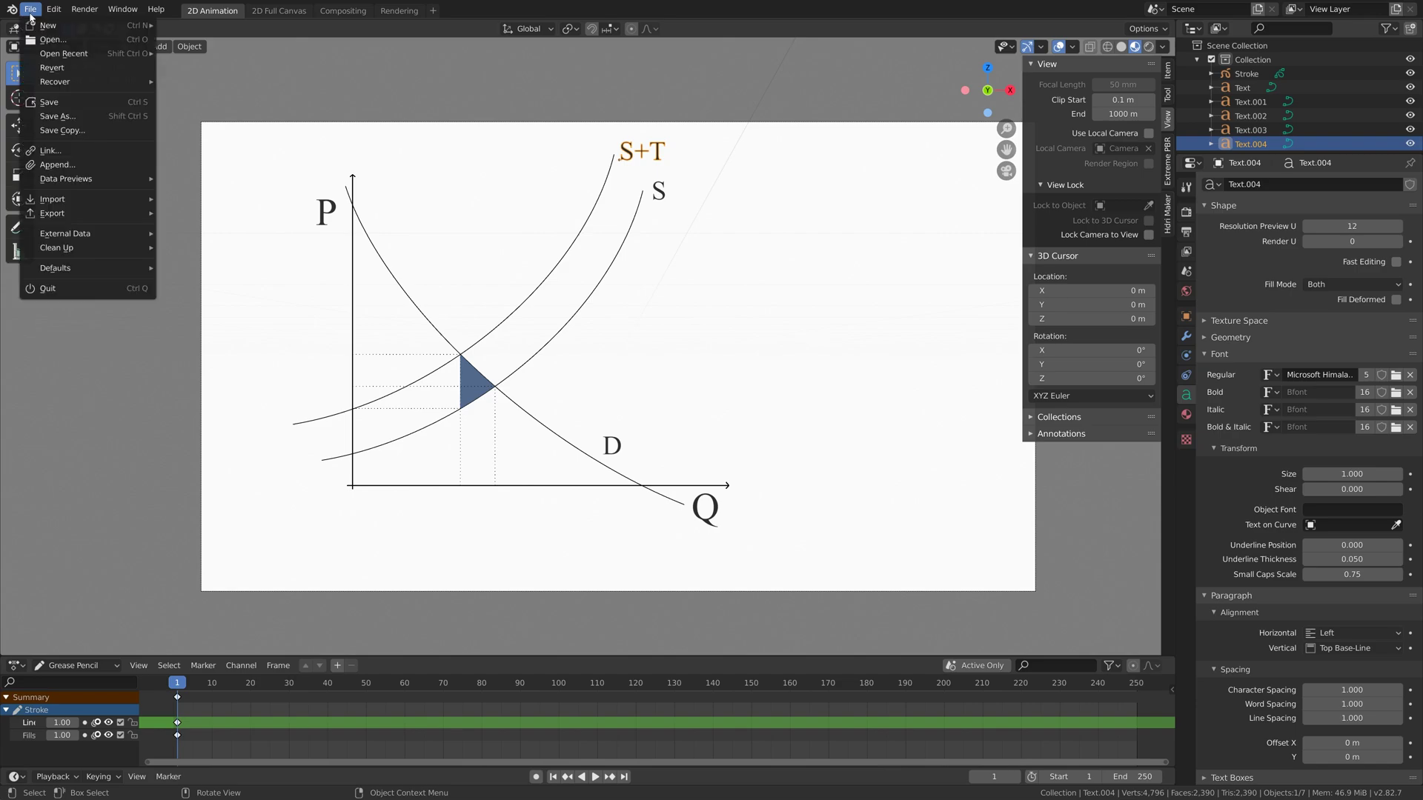
click(48, 132)
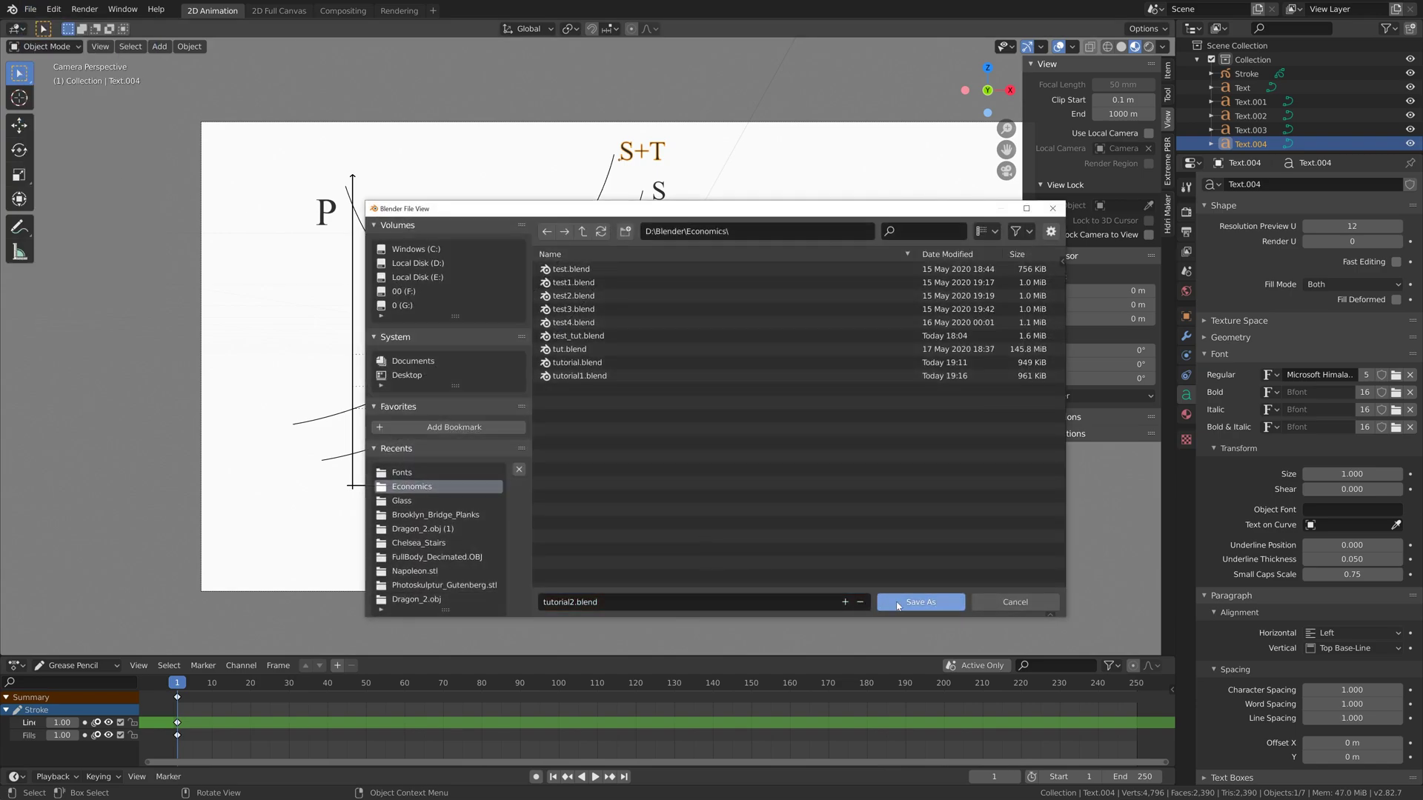
click(898, 600)
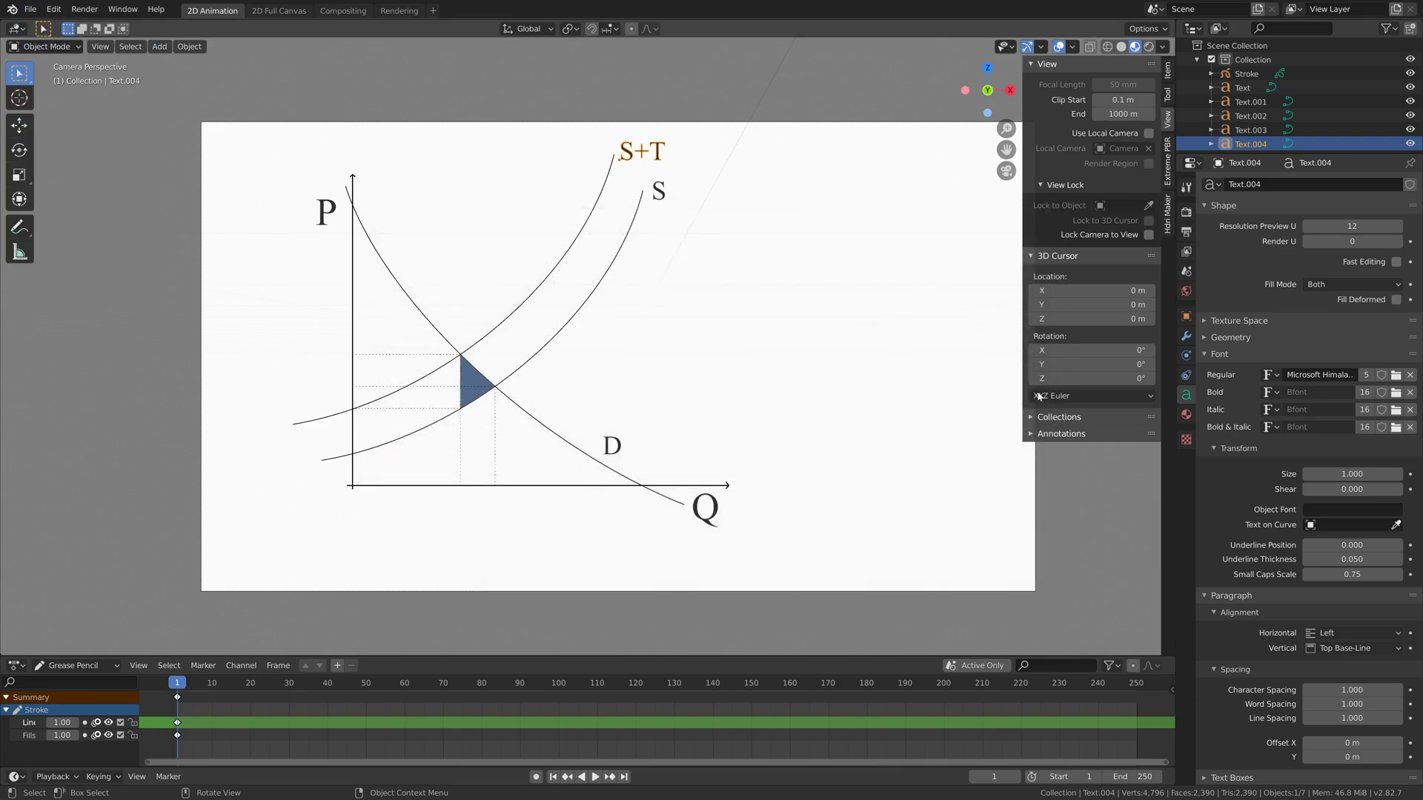
click(1149, 234)
shift+middle_drag(709, 323, 778, 324)
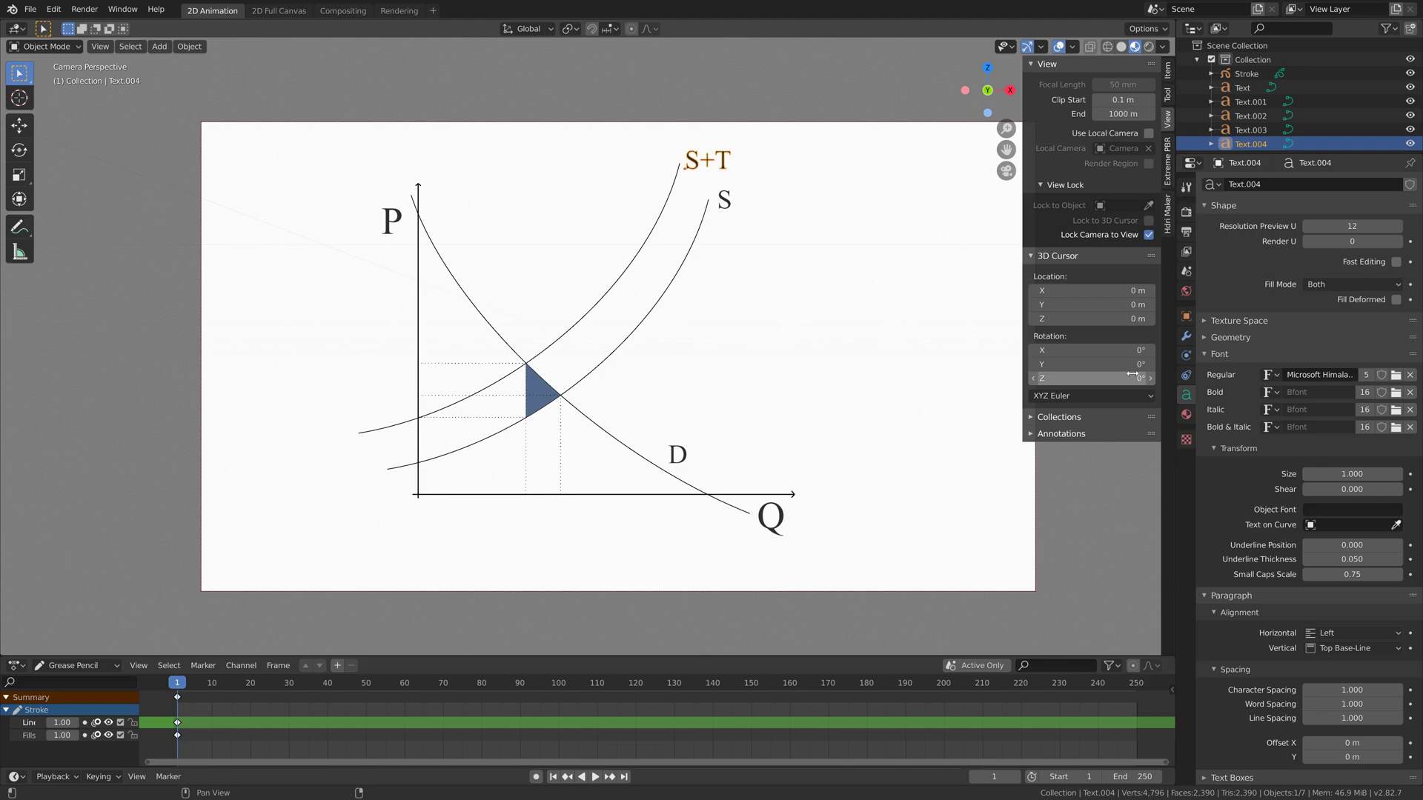
Step: Make the camera Orthographic with an orthographic scale of 9.300
click(905, 123)
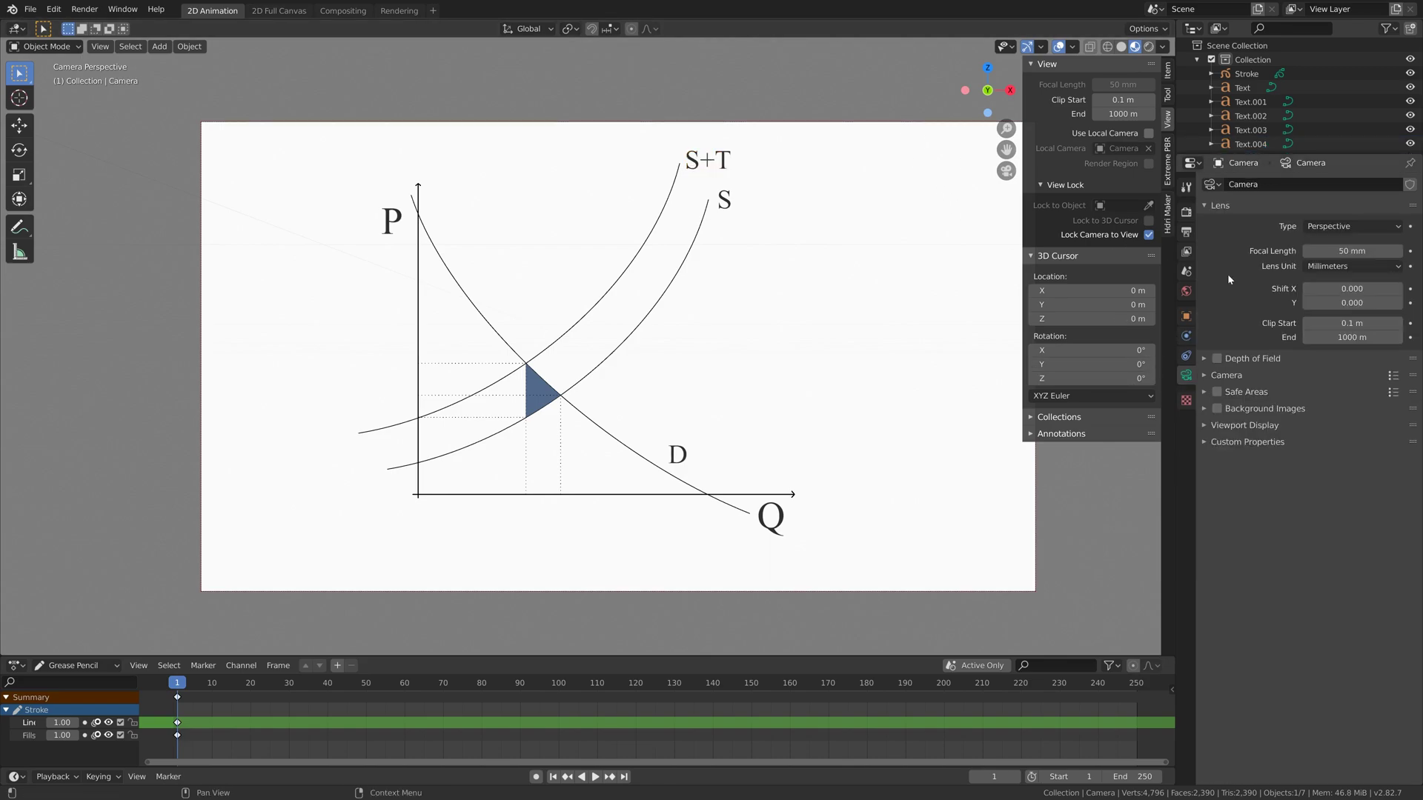
click(1305, 226)
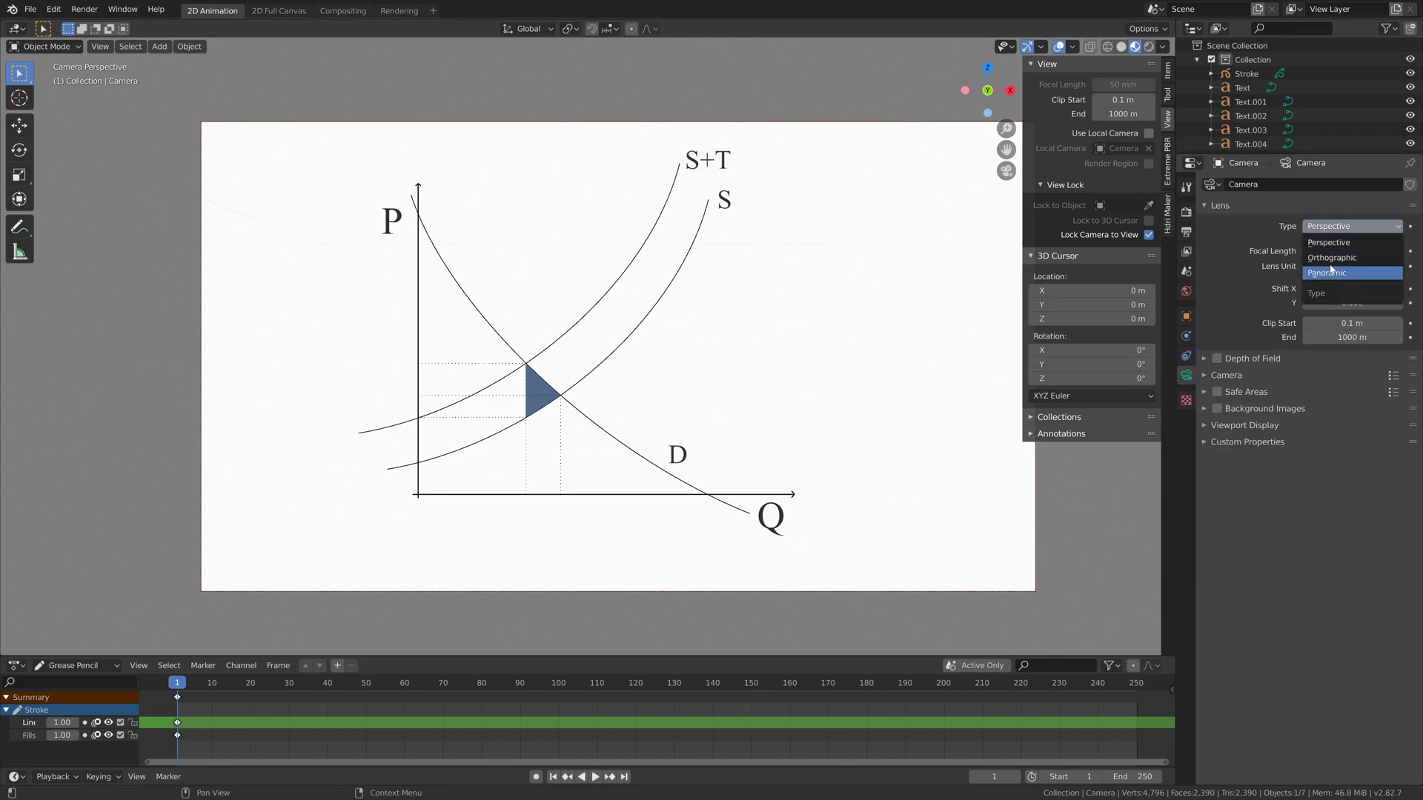
click(1343, 256)
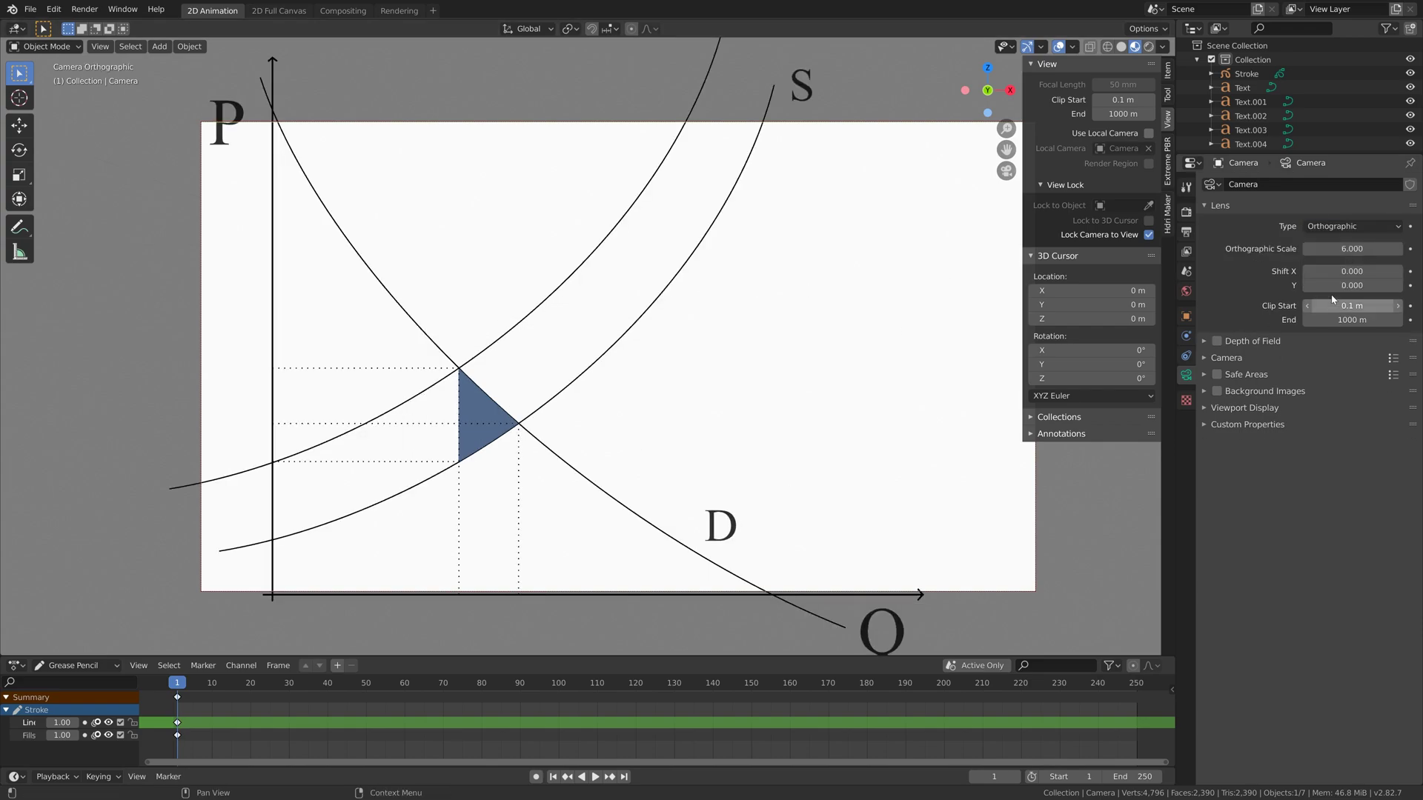
drag(1345, 249, 1393, 249)
shift+middle_drag(895, 305, 899, 314)
drag(1356, 249, 1329, 249)
shift+middle_drag(876, 328, 877, 331)
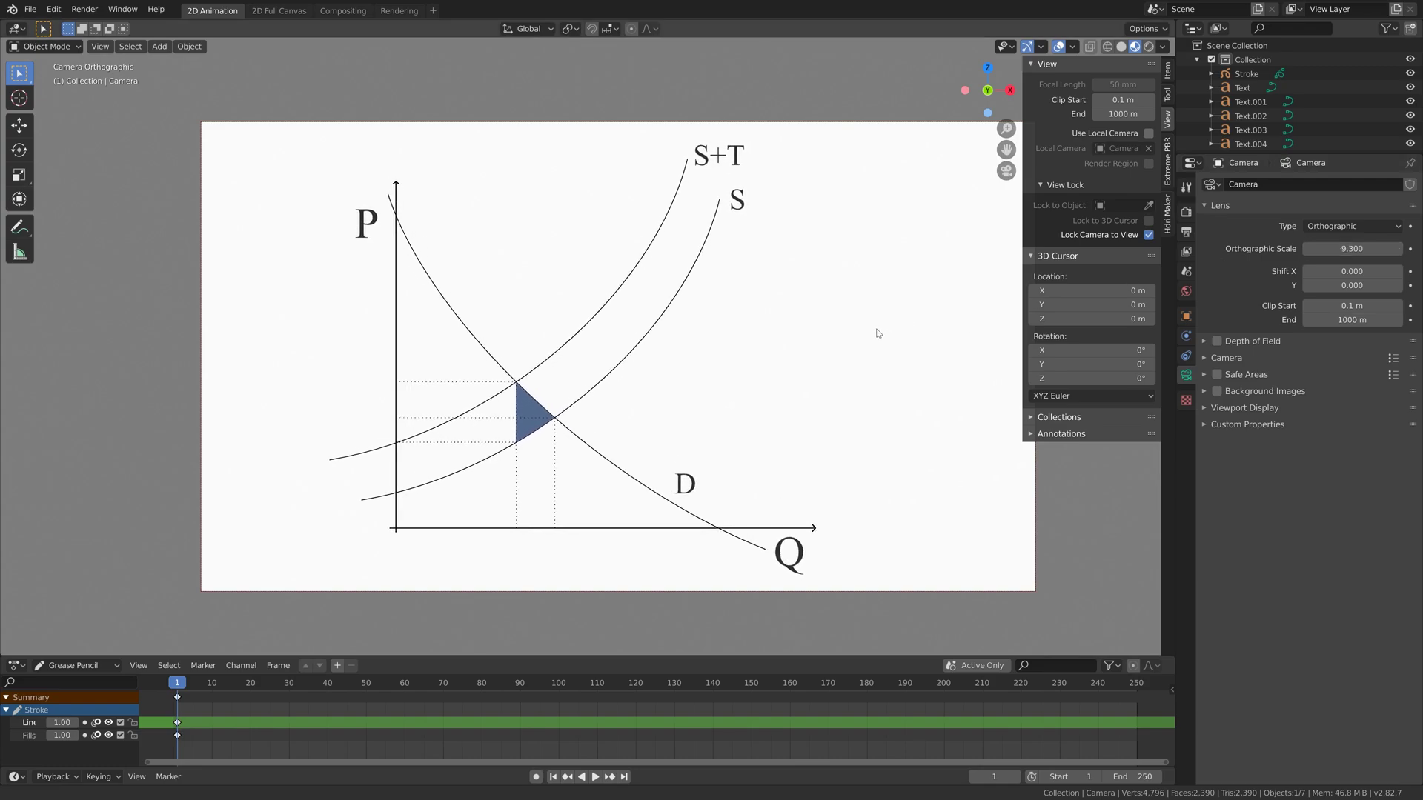
click(1186, 212)
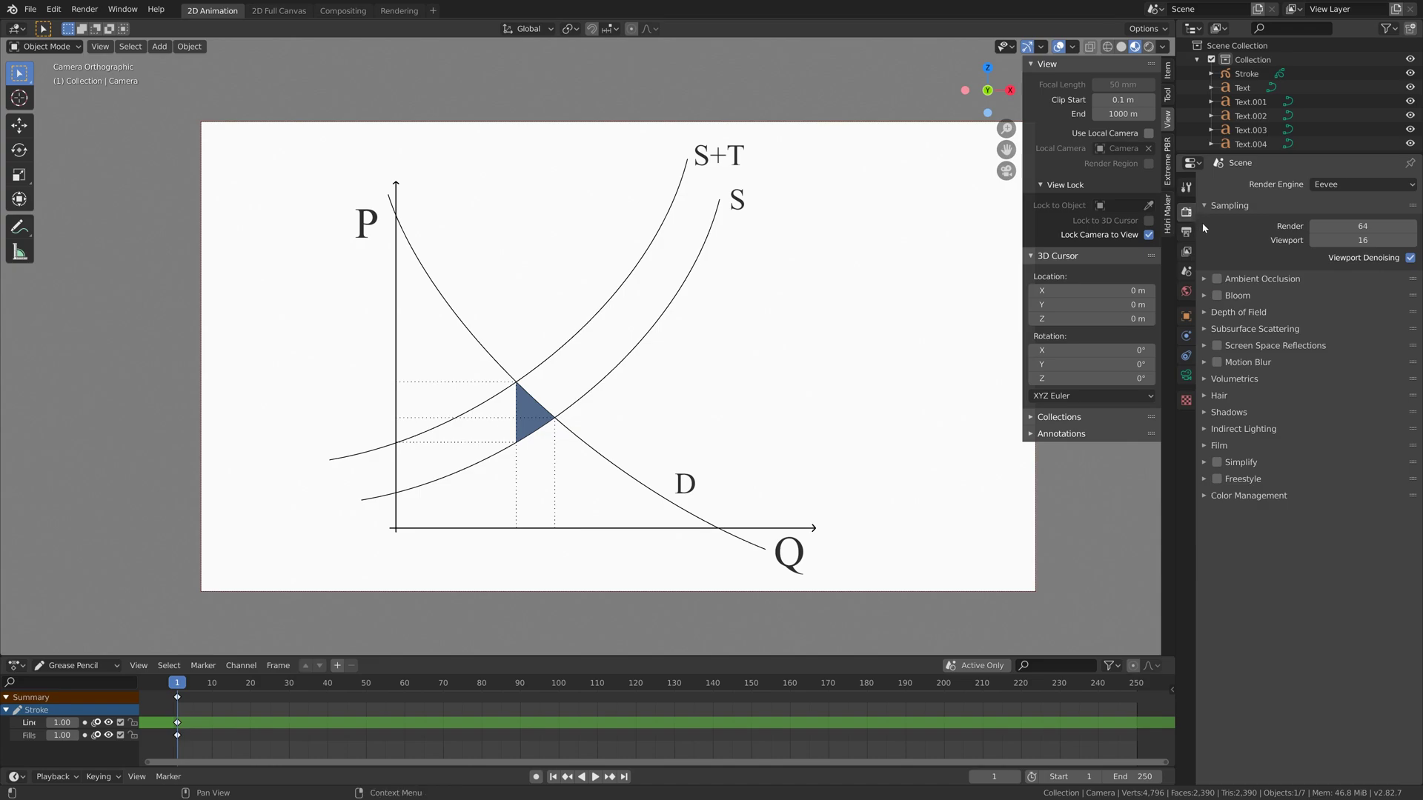
Step: Set render samples to 64 and the output to a 3000 × 3000 px JPEG
drag(1363, 226, 1364, 242)
key(Return)
click(1186, 232)
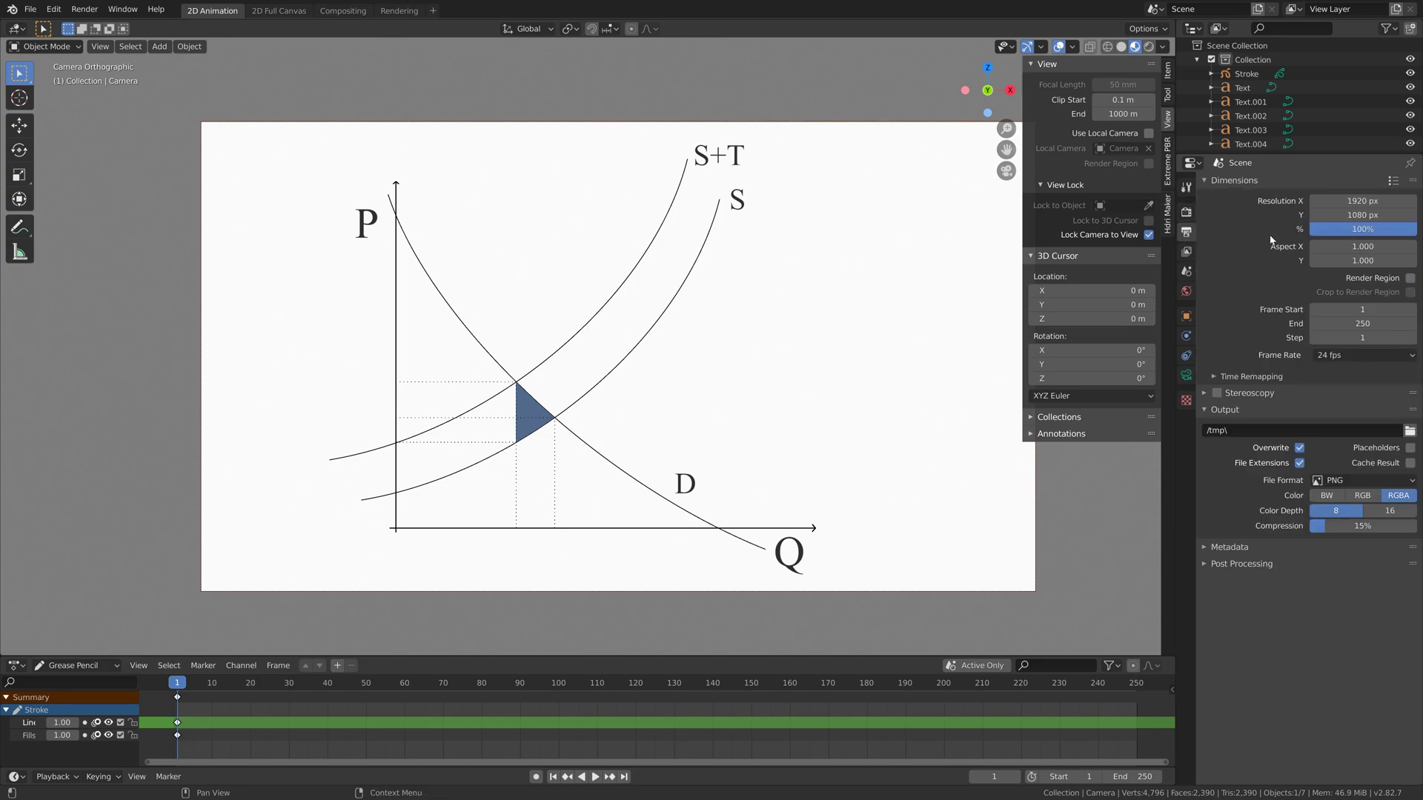
drag(1326, 201, 1327, 215)
text(3000)
key(Return)
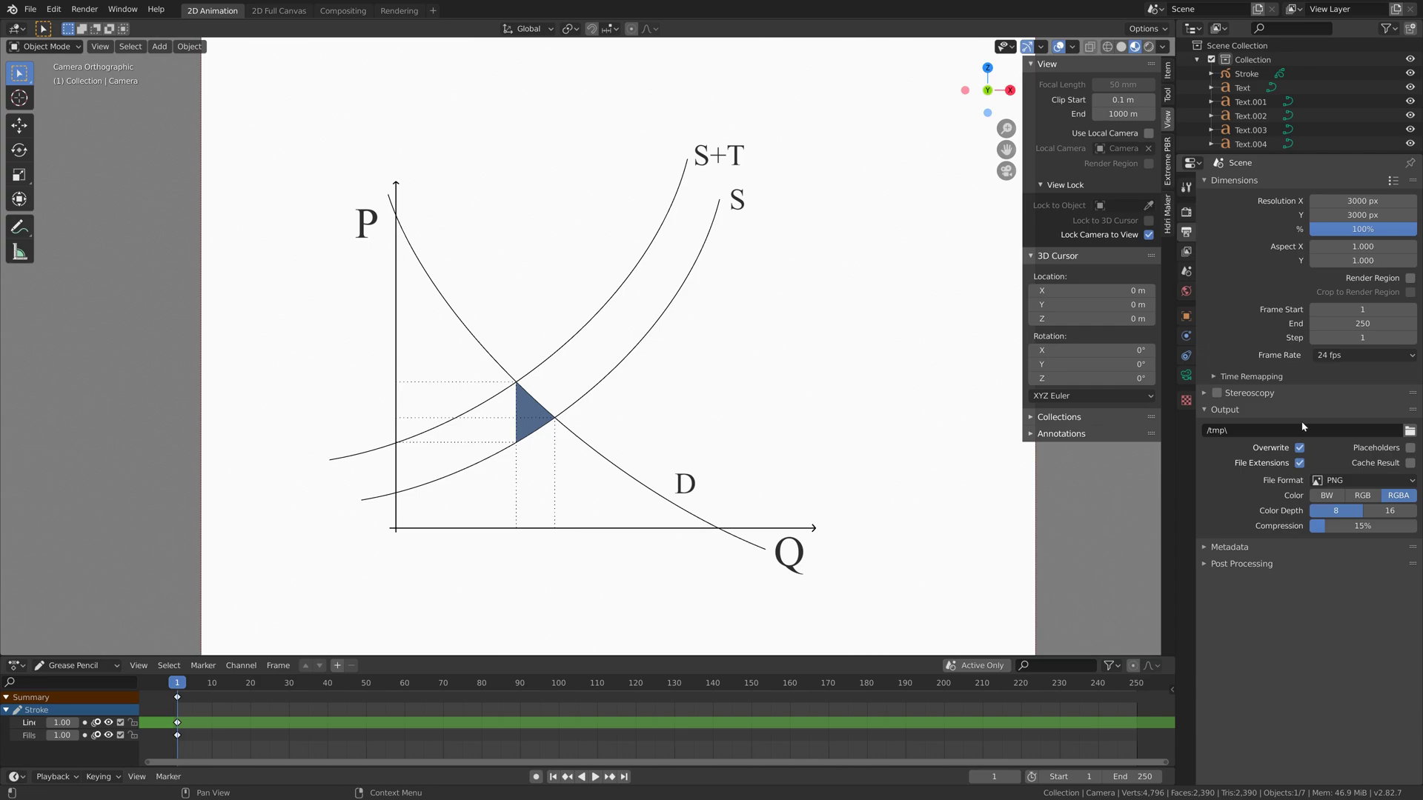
click(1333, 481)
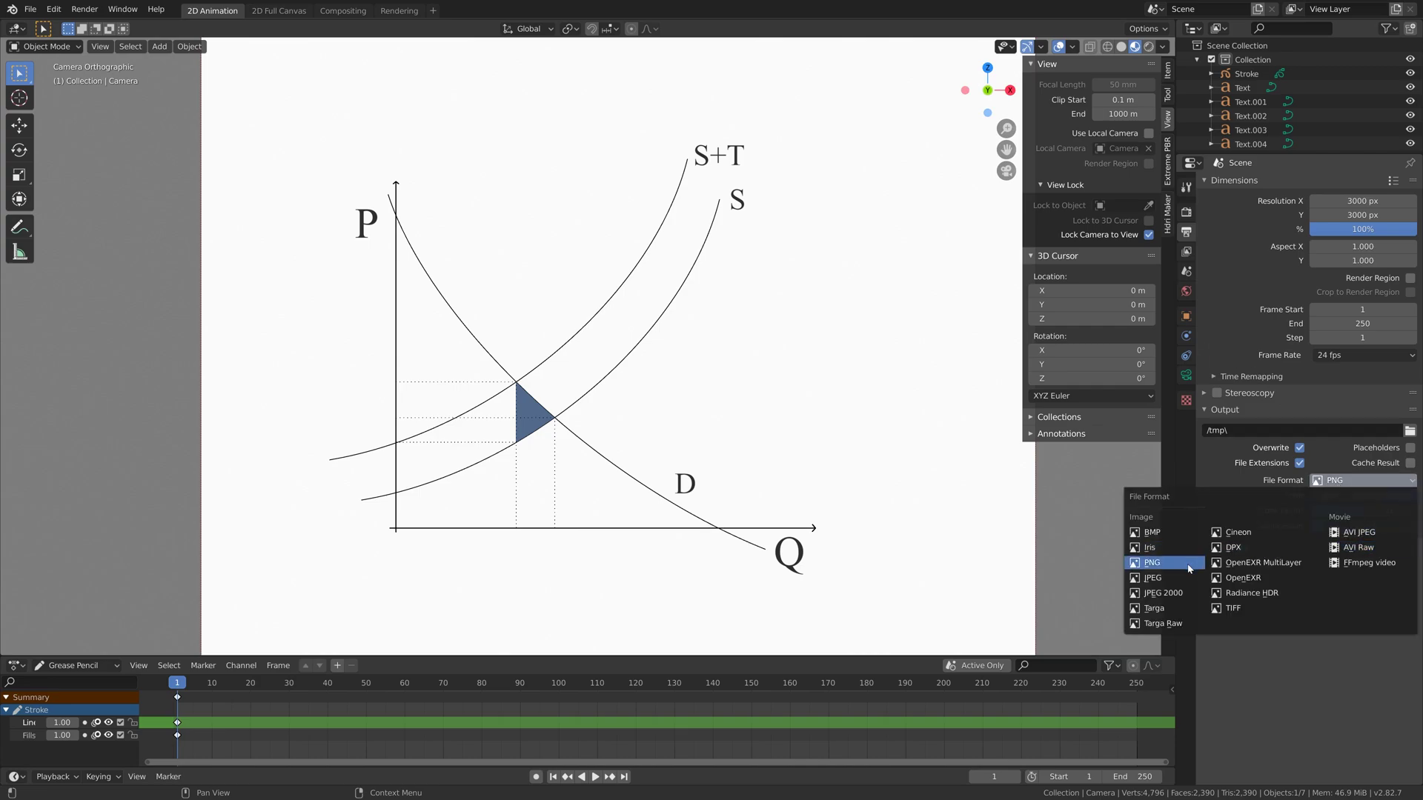
click(1152, 578)
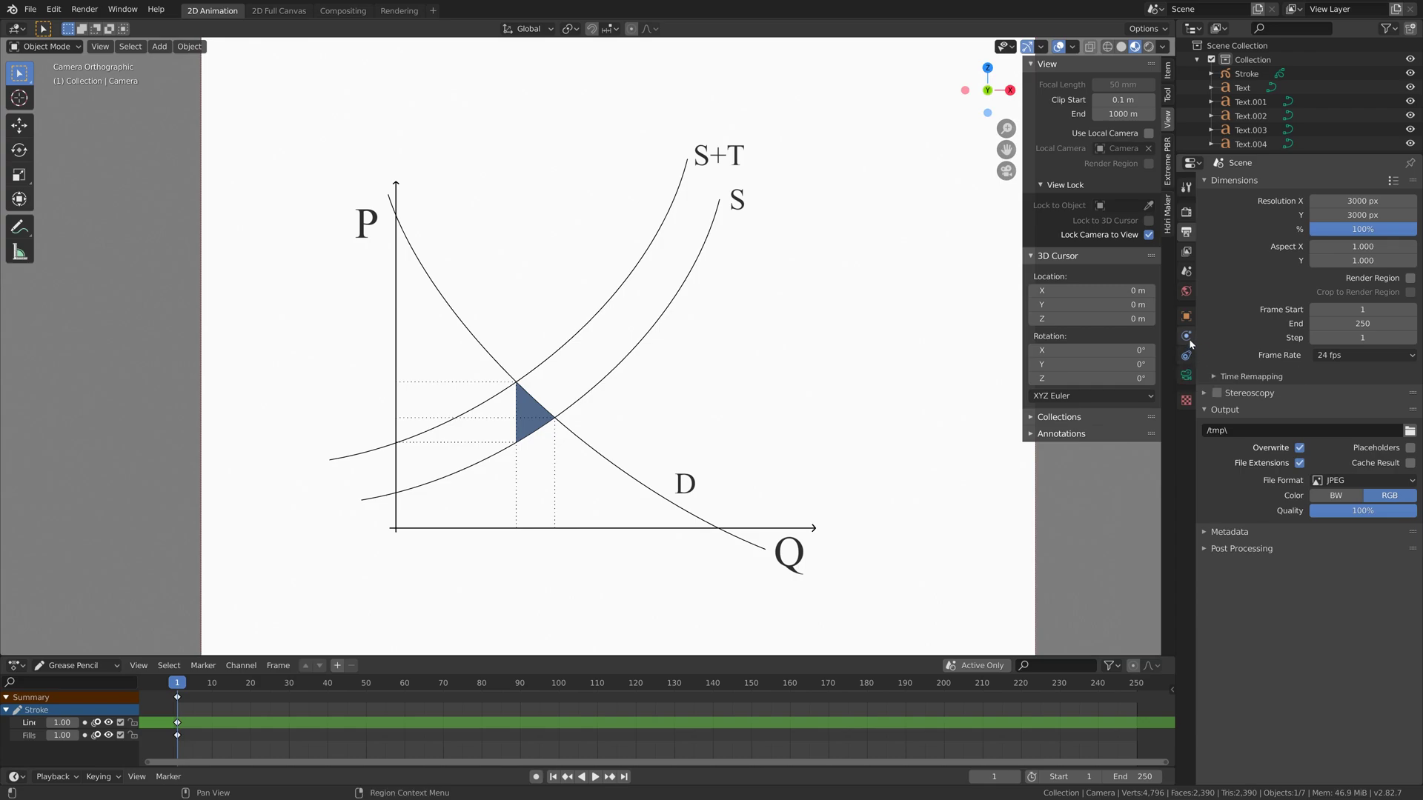
Step: Reduce the camera orthographic scale to 6.100 and shift the graph right to fill the frame
click(1185, 375)
drag(1318, 249, 1180, 267)
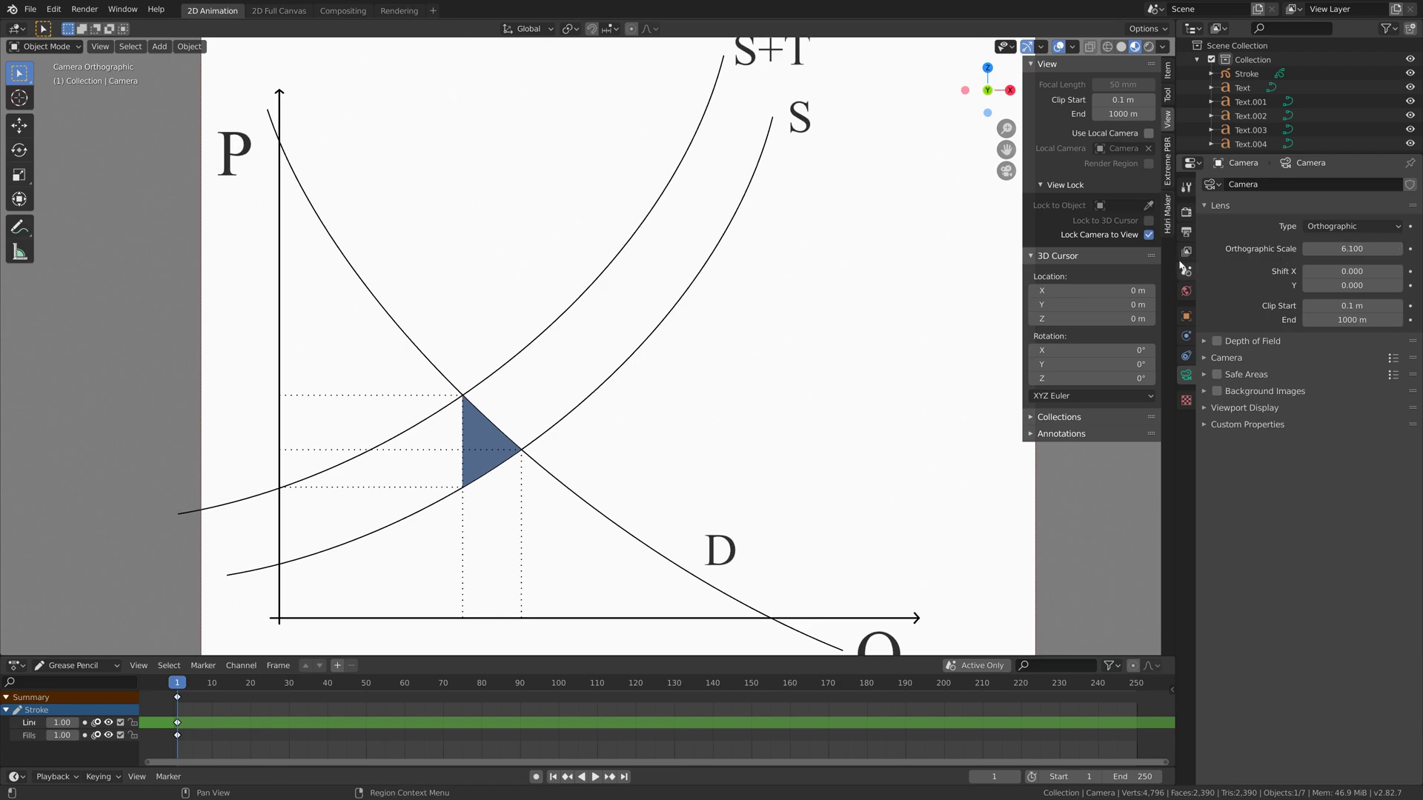
click(1148, 234)
scroll(926, 276, down, 3)
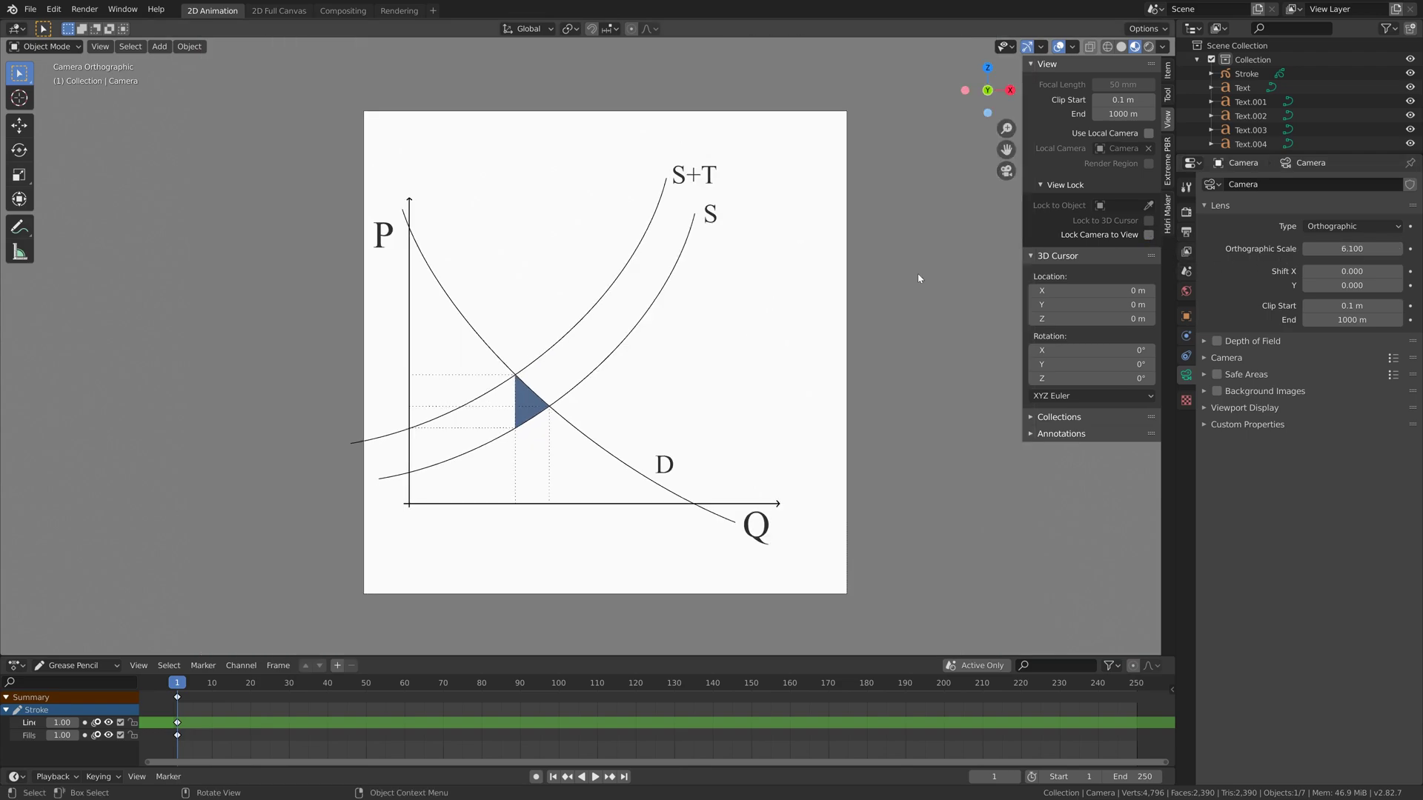
click(1148, 234)
shift+middle_drag(730, 302, 752, 299)
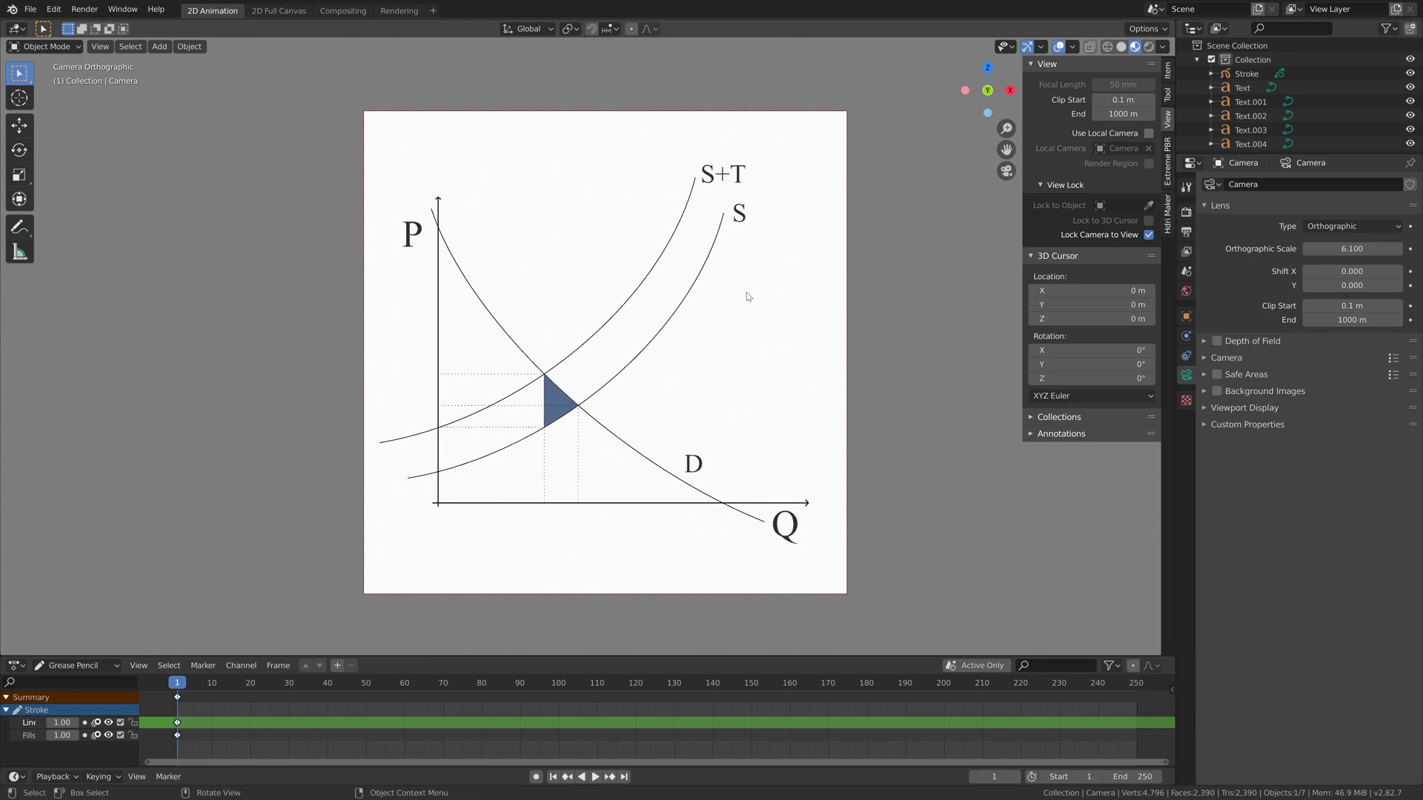
click(85, 9)
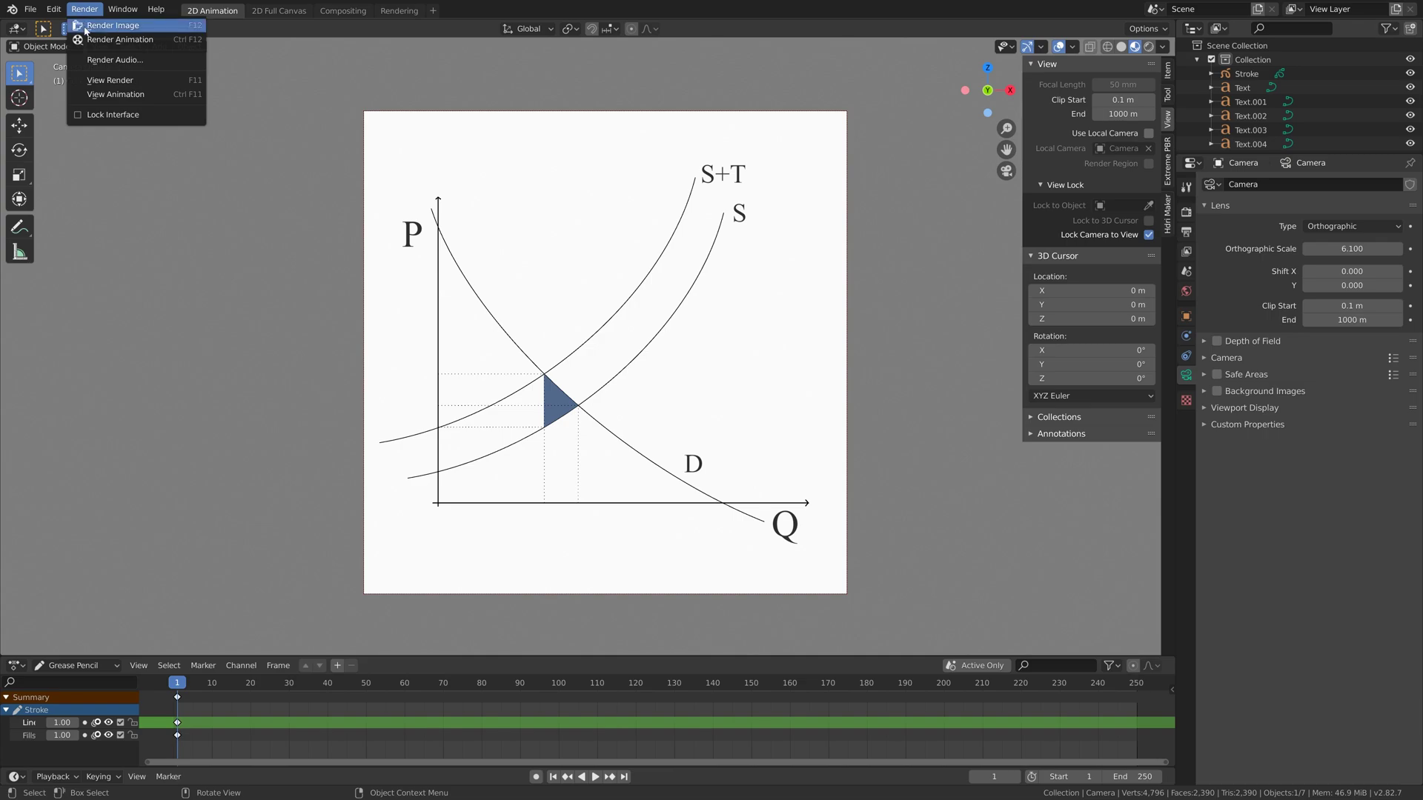
Step: Save the Blender project file
click(31, 9)
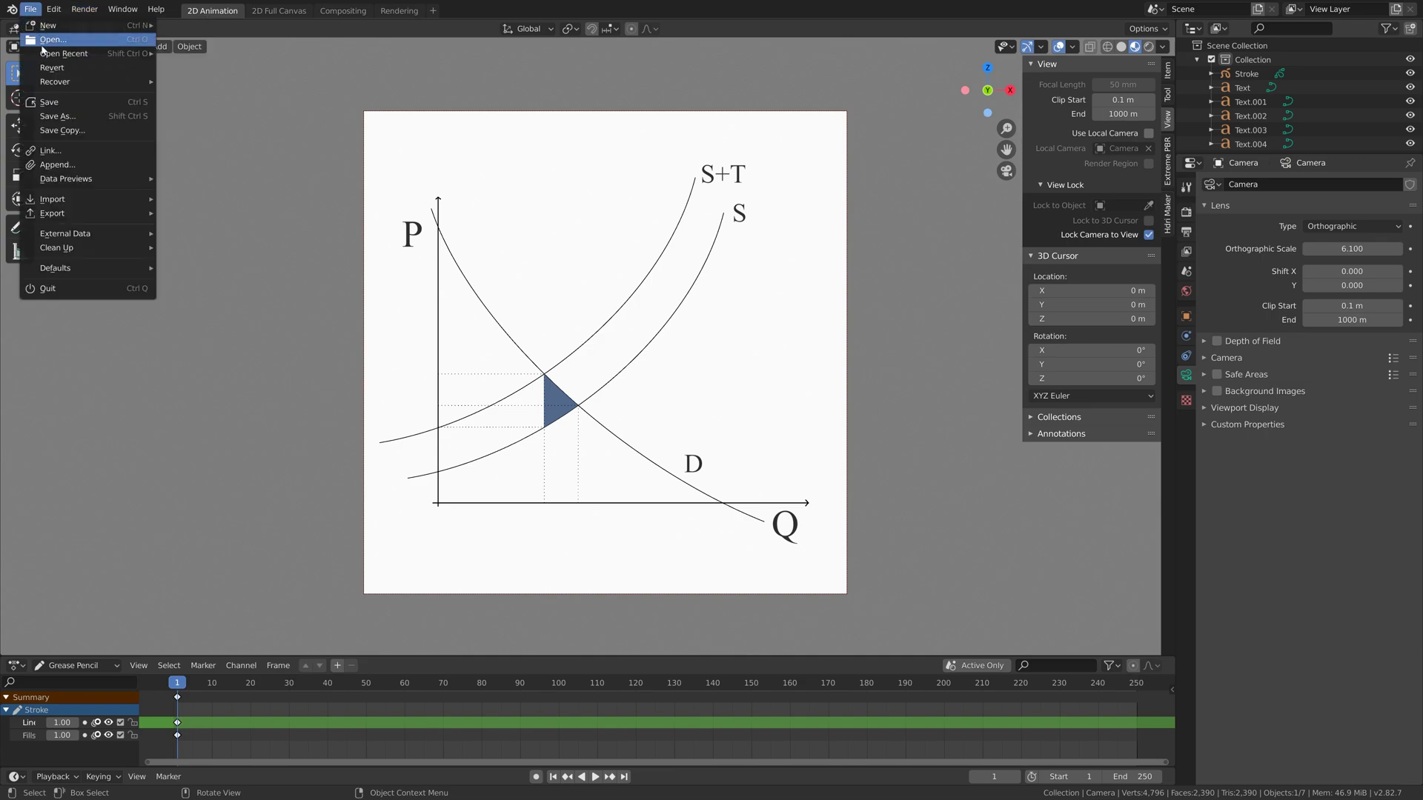
click(52, 117)
click(920, 601)
click(77, 10)
Step: Scale the S+T, S and D labels, each around its own origin
click(734, 172)
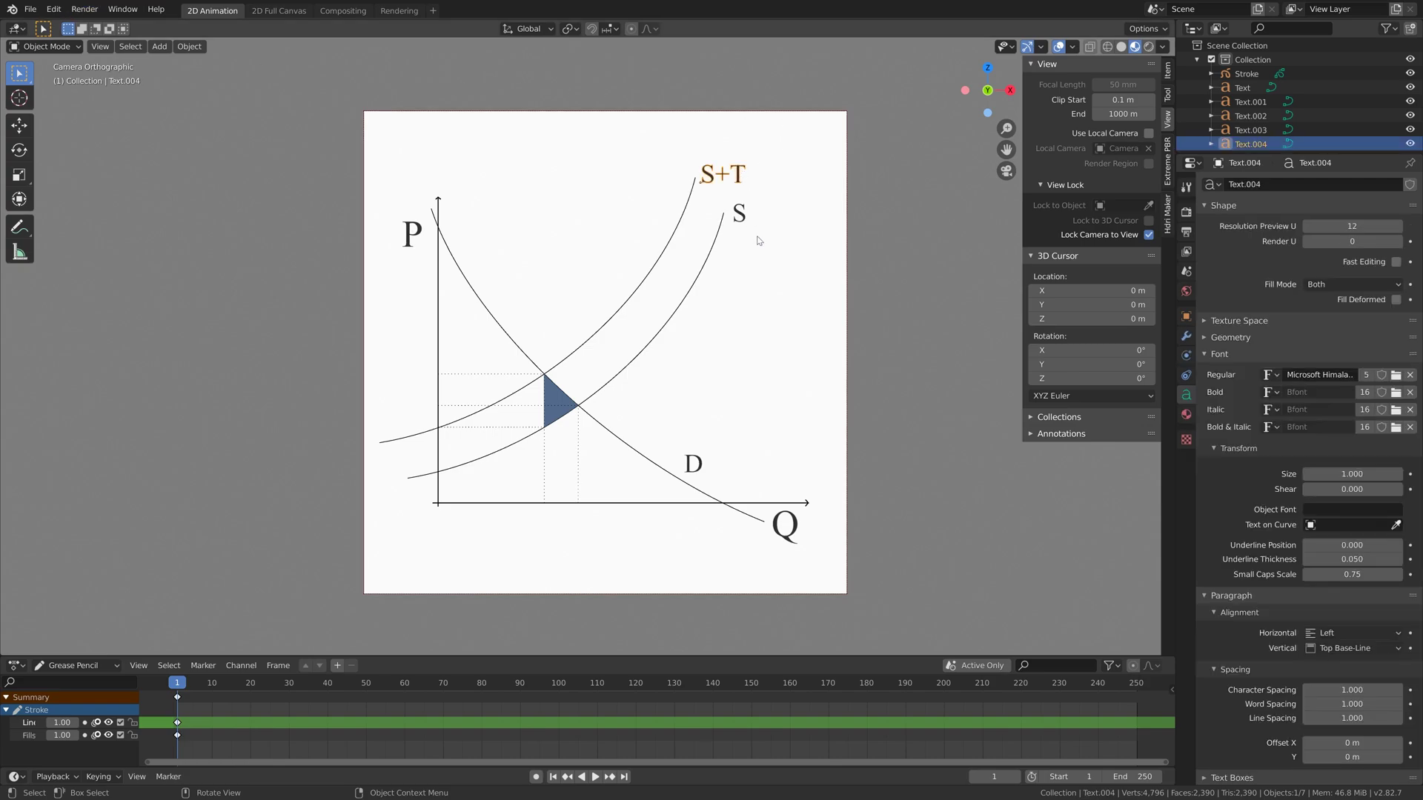
shift+click(741, 217)
shift+click(704, 464)
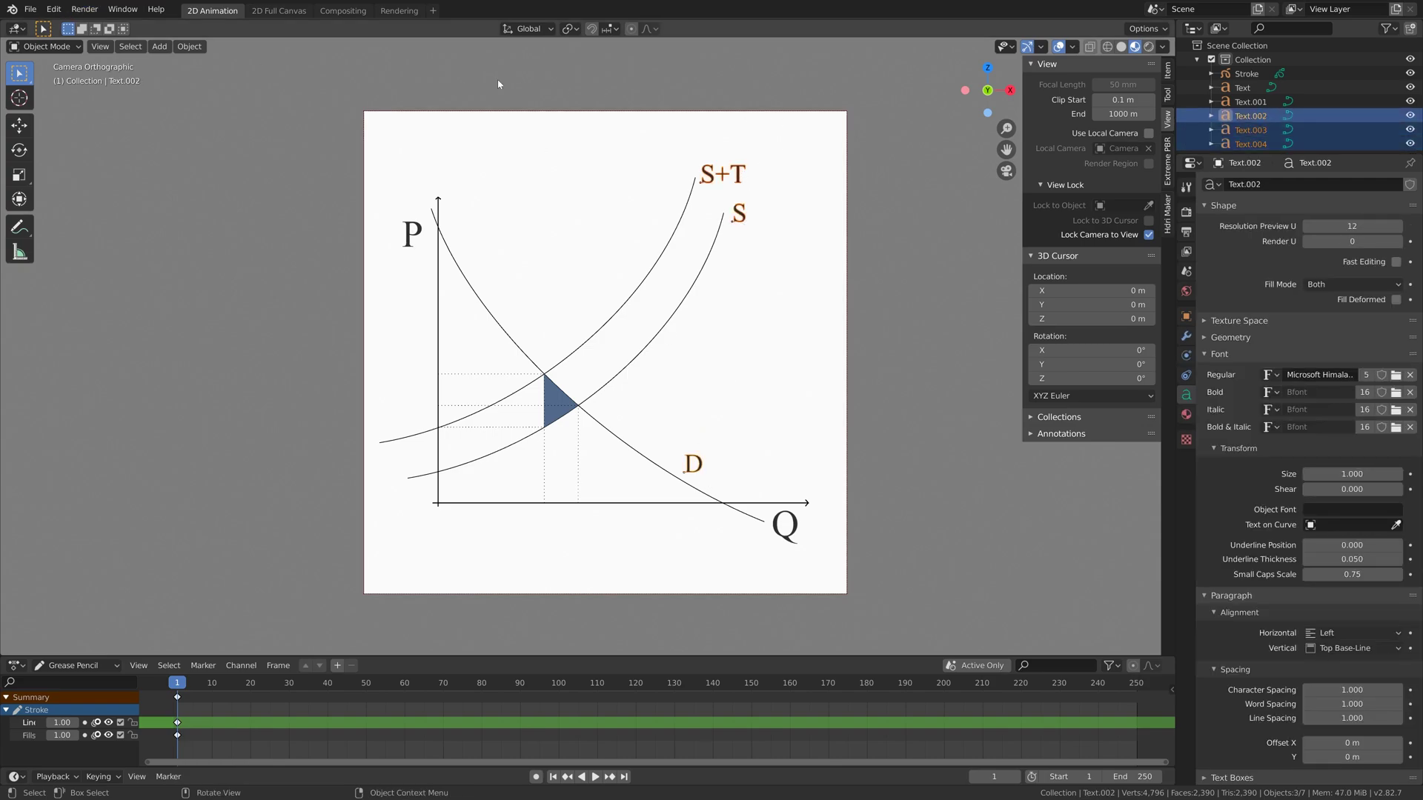
click(569, 28)
click(591, 76)
key(s)
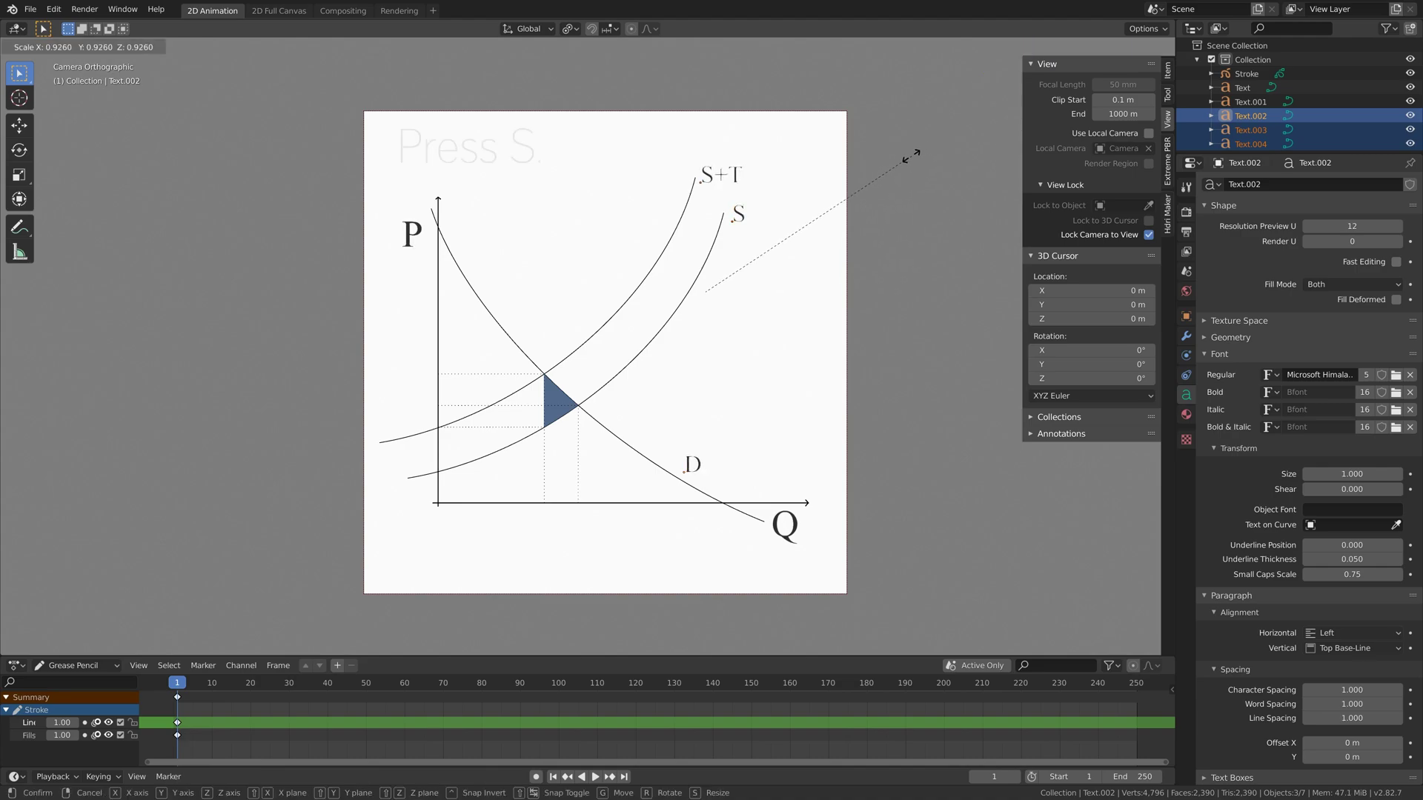
click(956, 273)
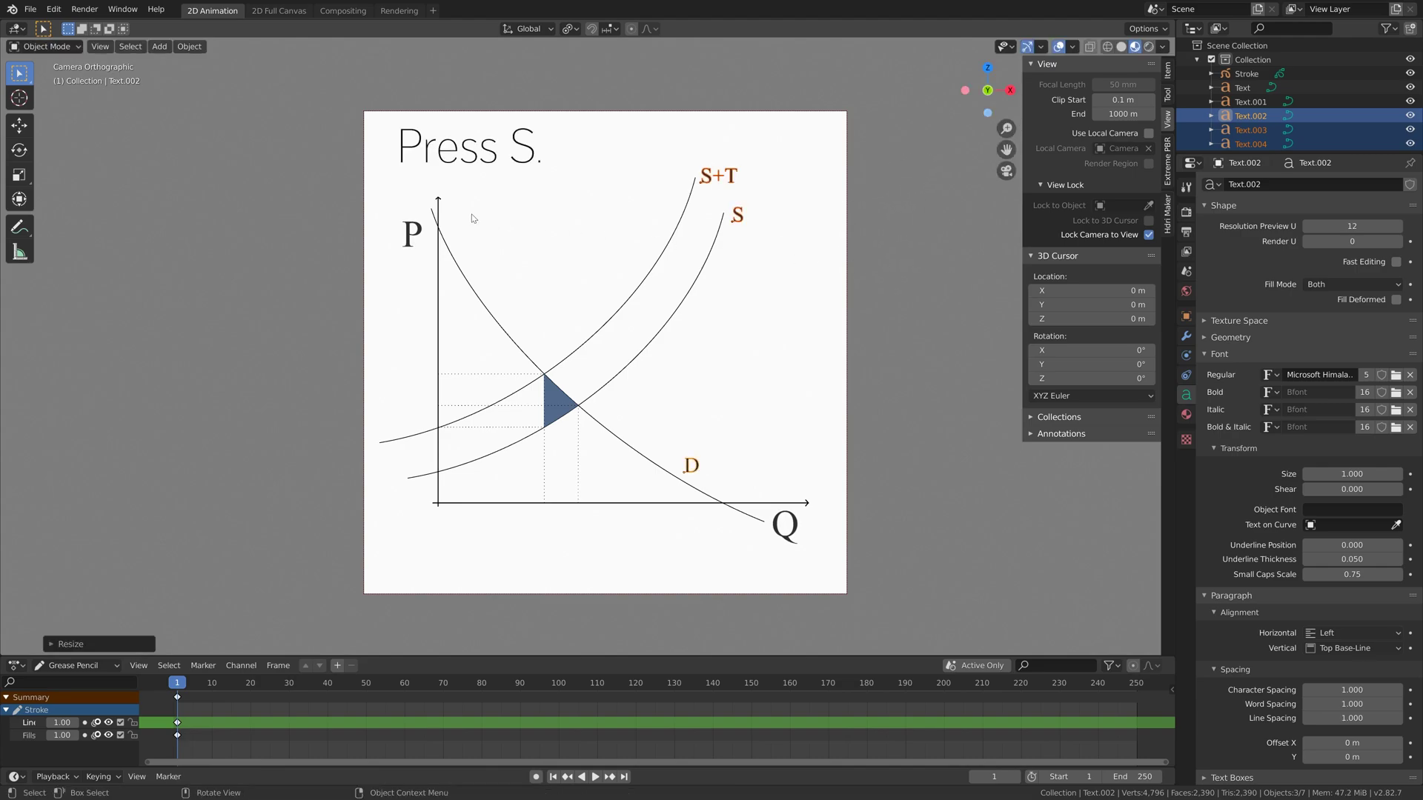
click(810, 383)
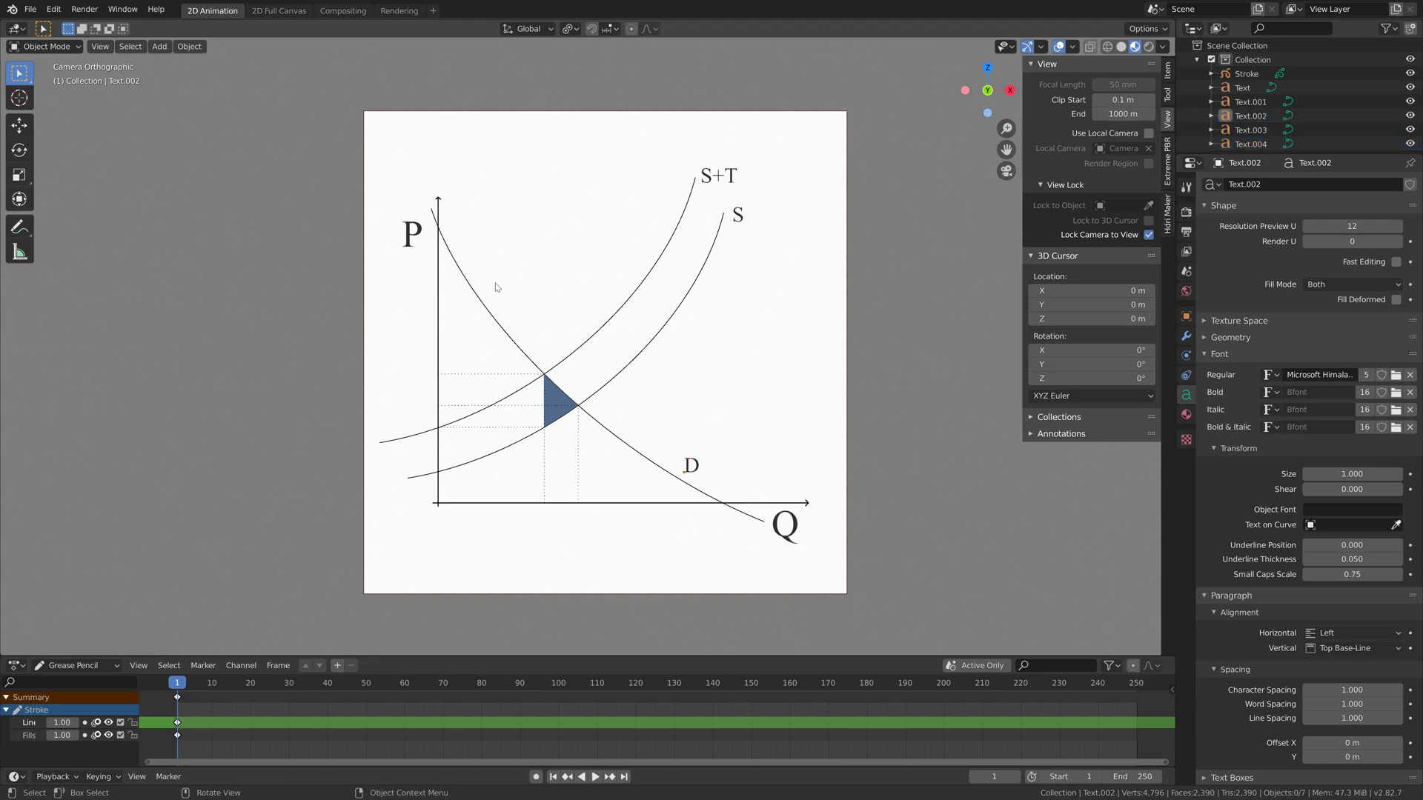
Step: Nudge the S label up-left and the S+T and D labels left, then render the image
click(739, 219)
key(g)
click(774, 248)
click(737, 181)
key(g)
click(733, 183)
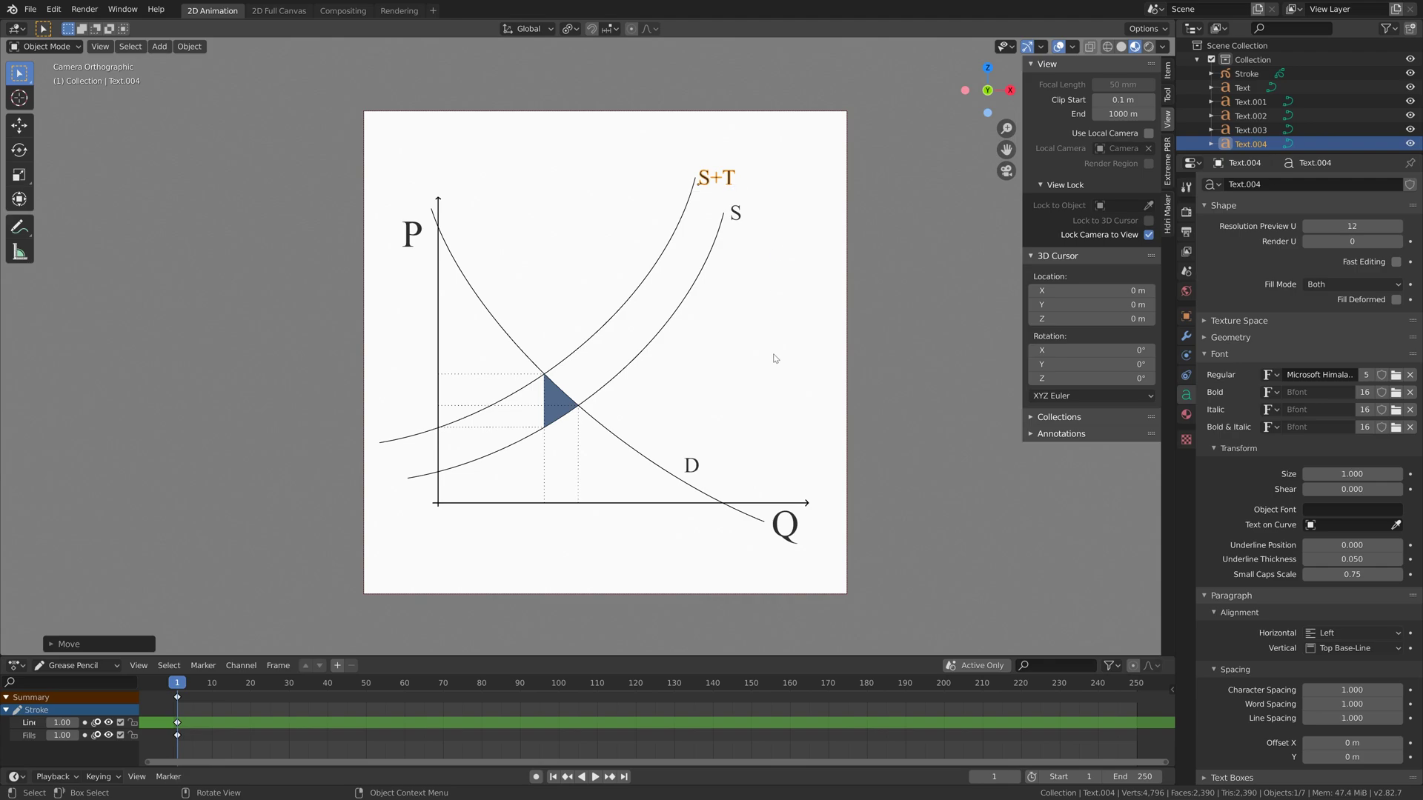
click(701, 466)
key(g)
click(745, 467)
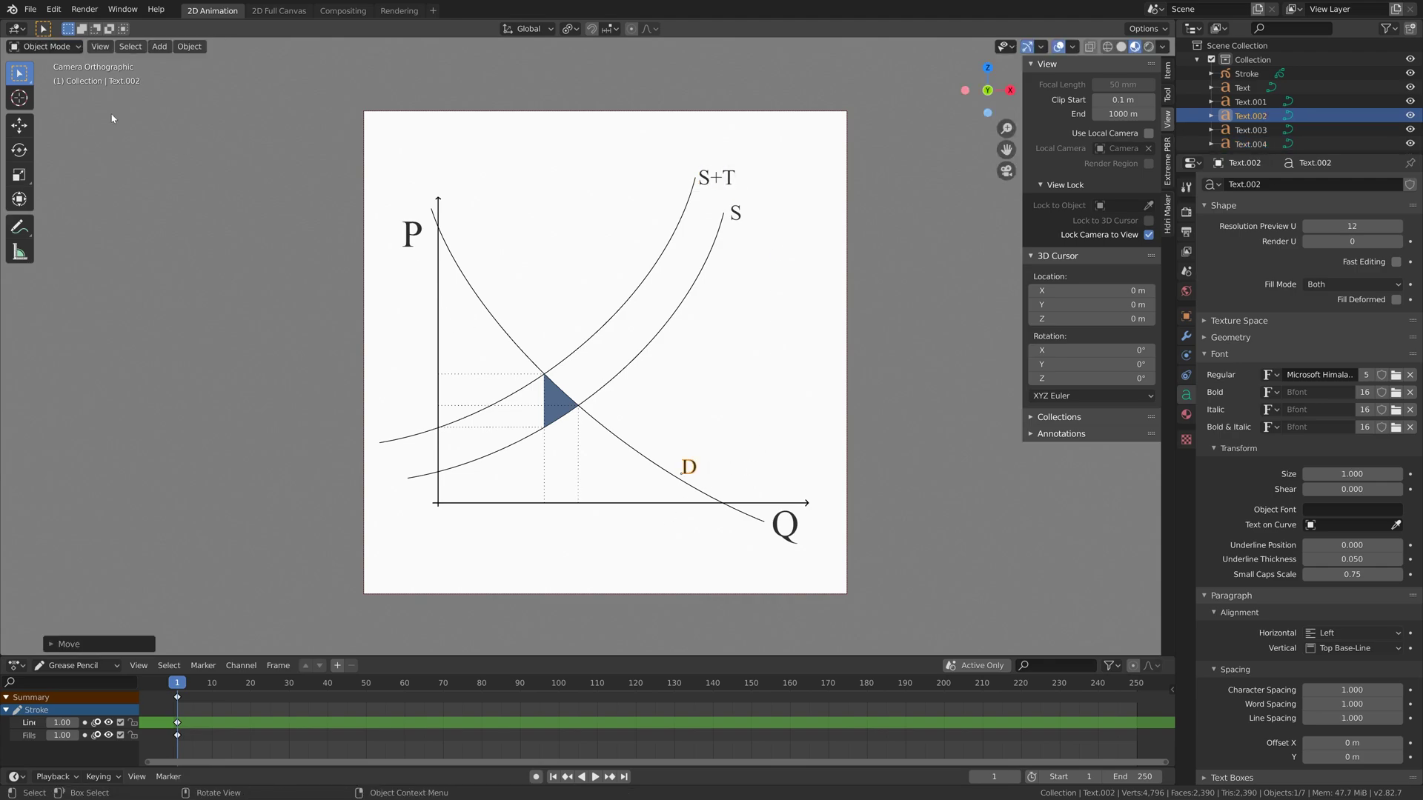
click(85, 9)
click(104, 22)
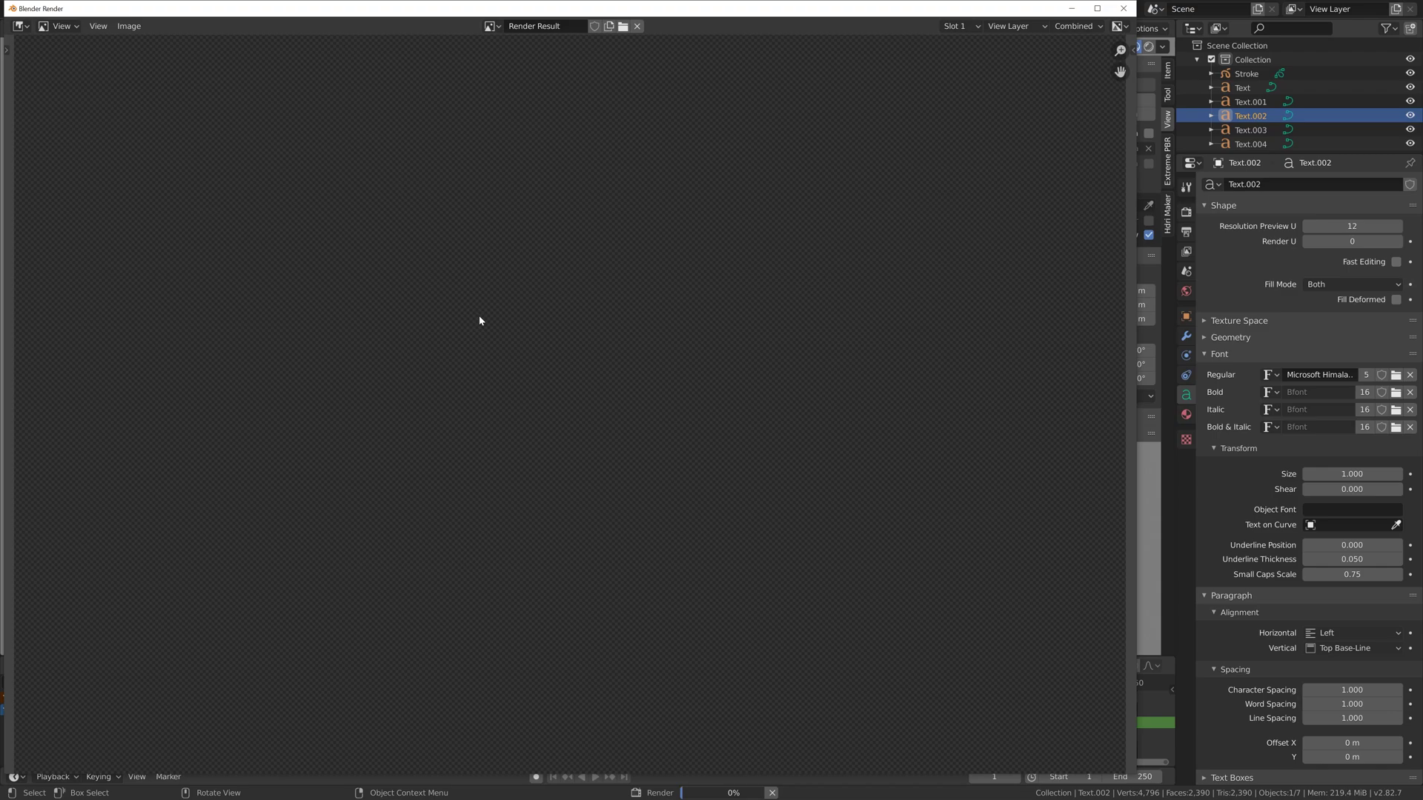
Step: Save the rendered image as Result.jpg, then close the Render window
scroll(482, 318, down, 2)
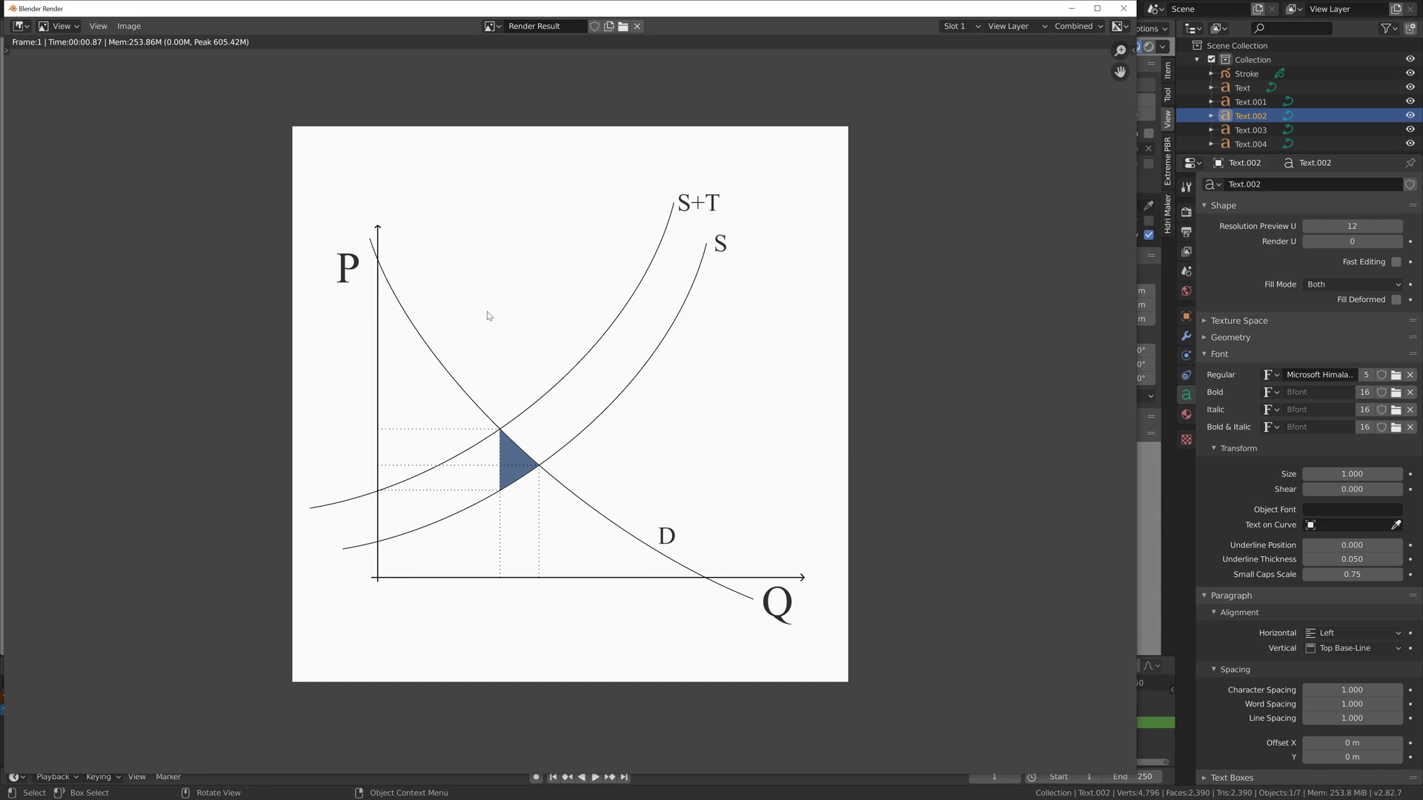
click(129, 26)
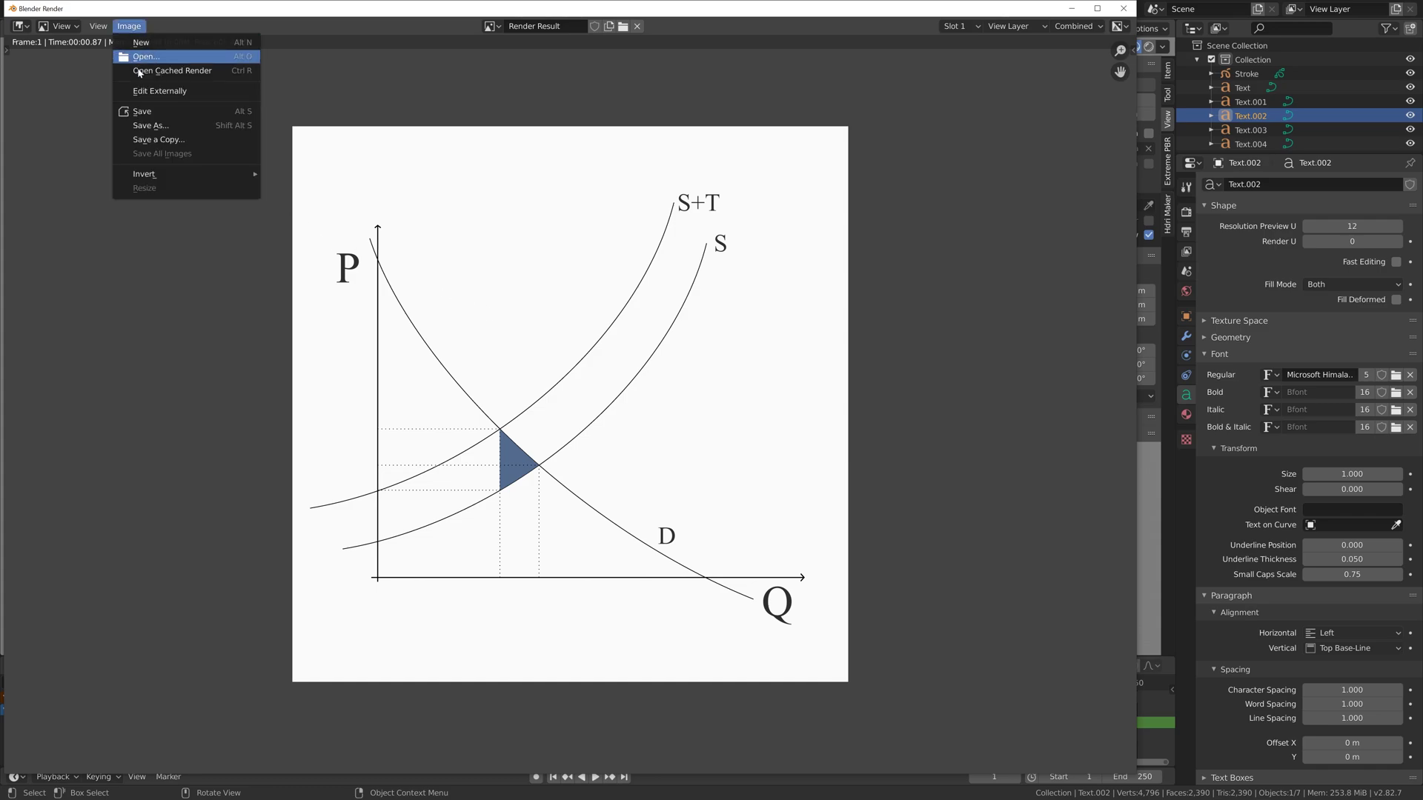
click(139, 115)
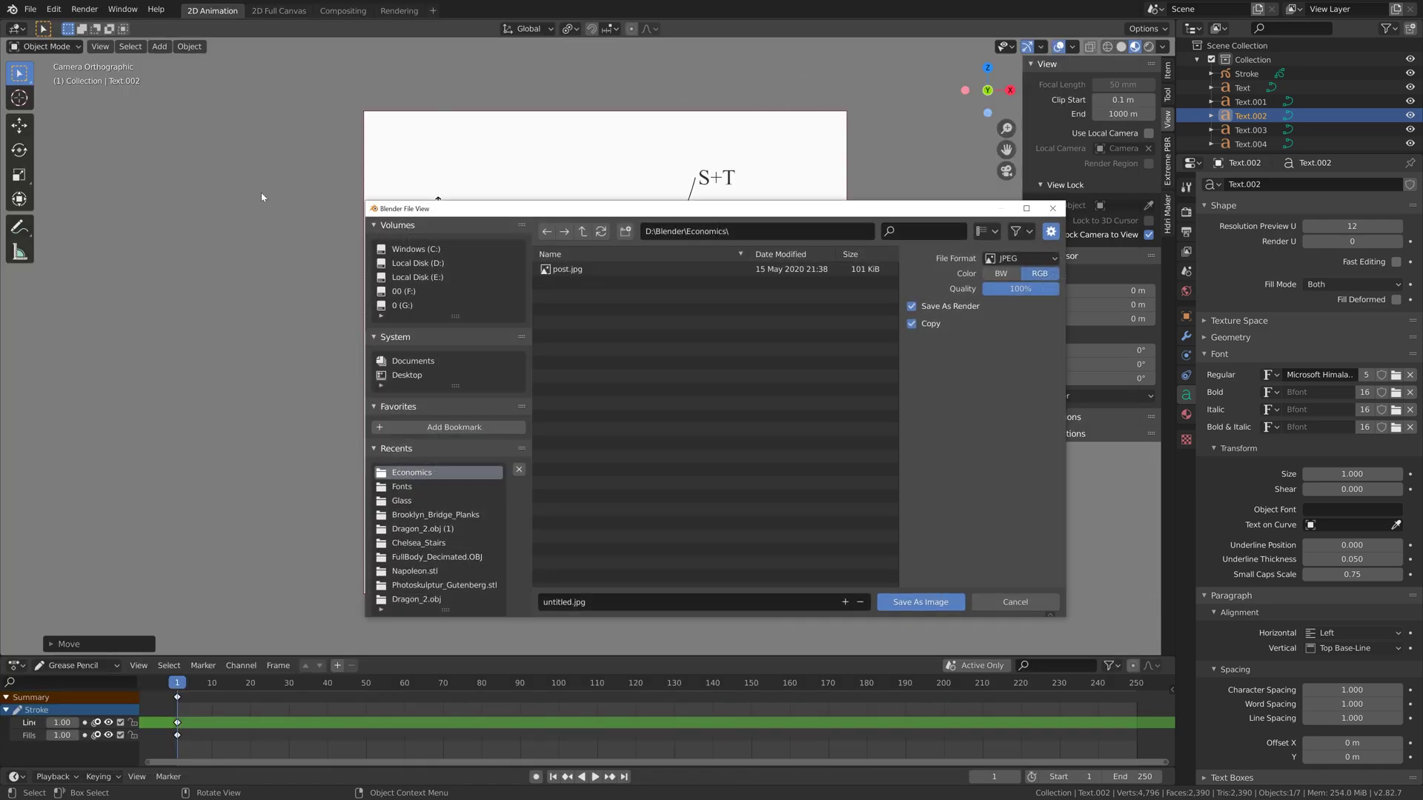
click(614, 602)
text(Result)
key(Return)
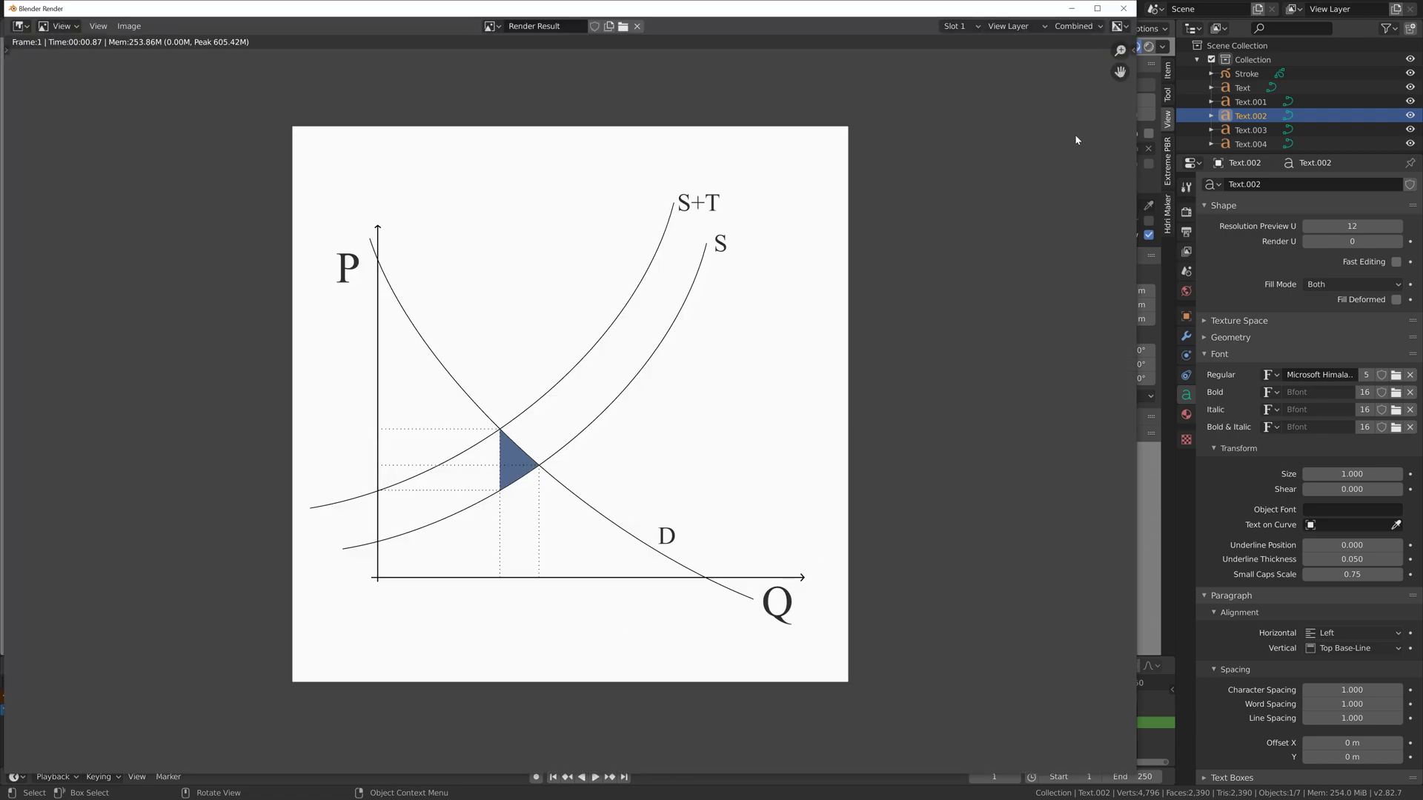
click(1123, 8)
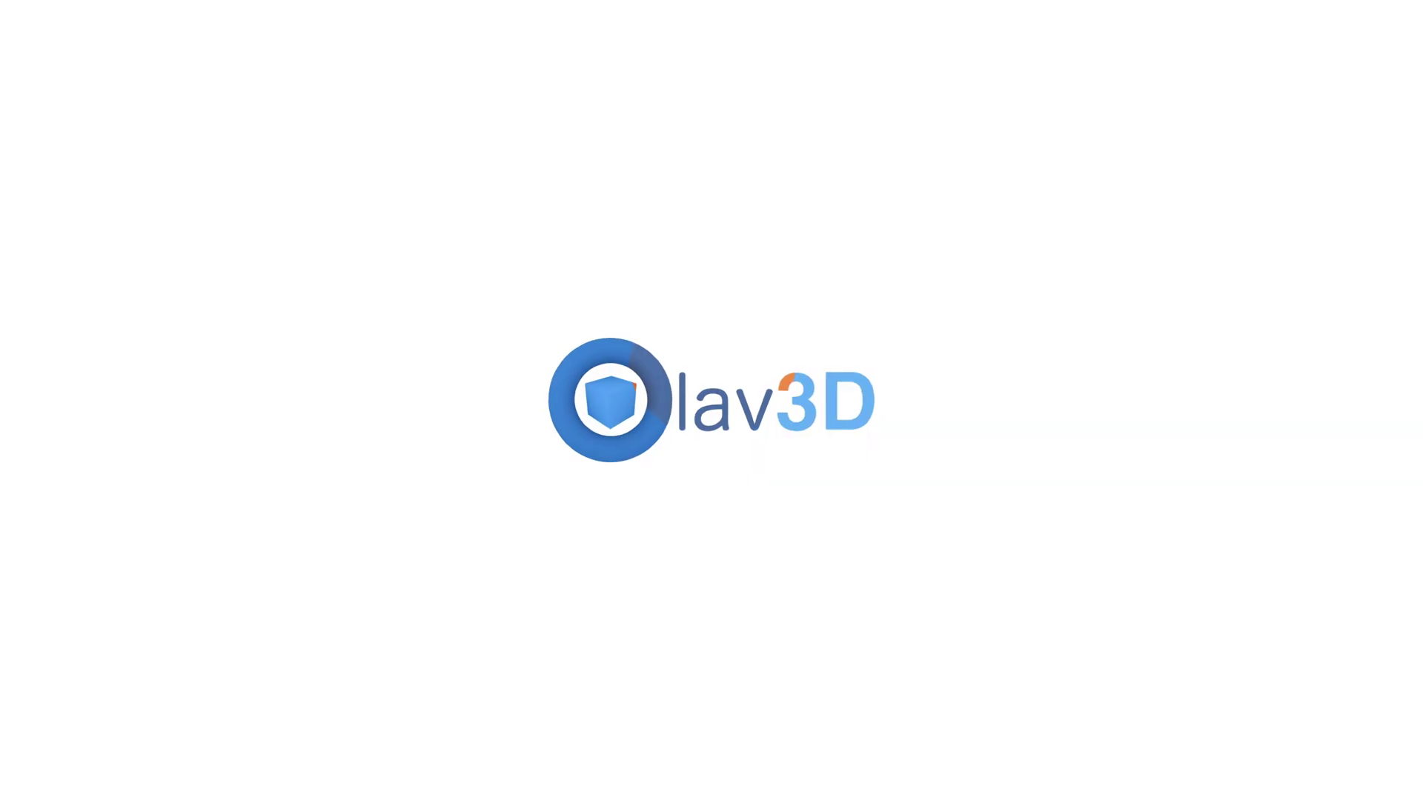